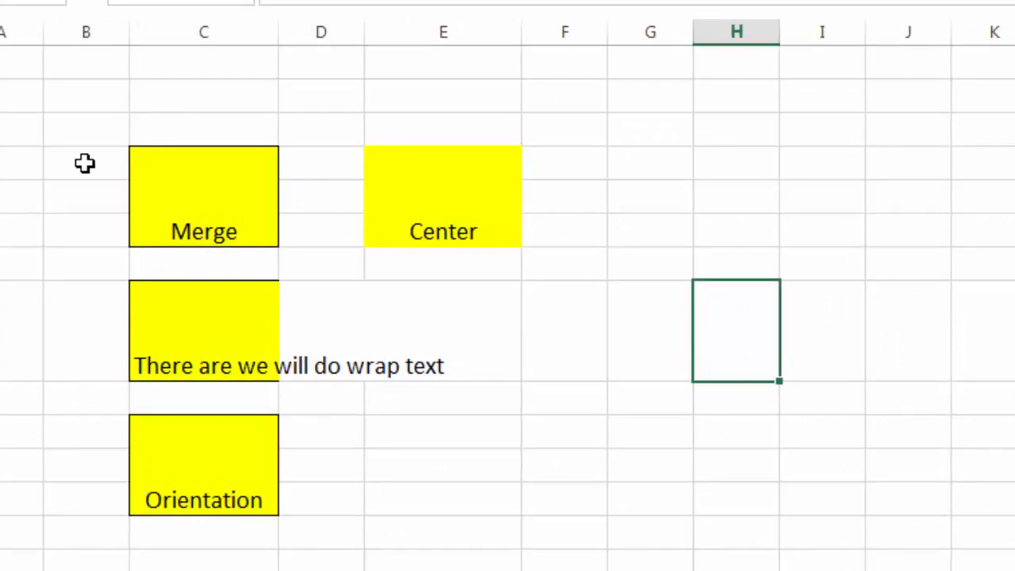
# - Examine the yellow Merge, Center, wrap text and Orientation sample cells
pyautogui.click(179, 229)
pyautogui.click(197, 315)
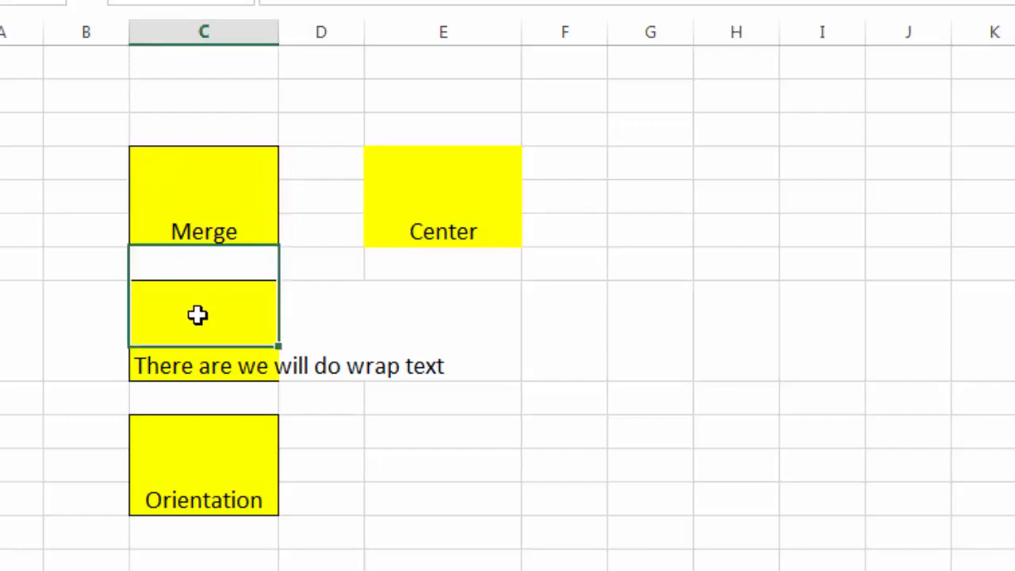
pyautogui.click(202, 446)
pyautogui.click(441, 233)
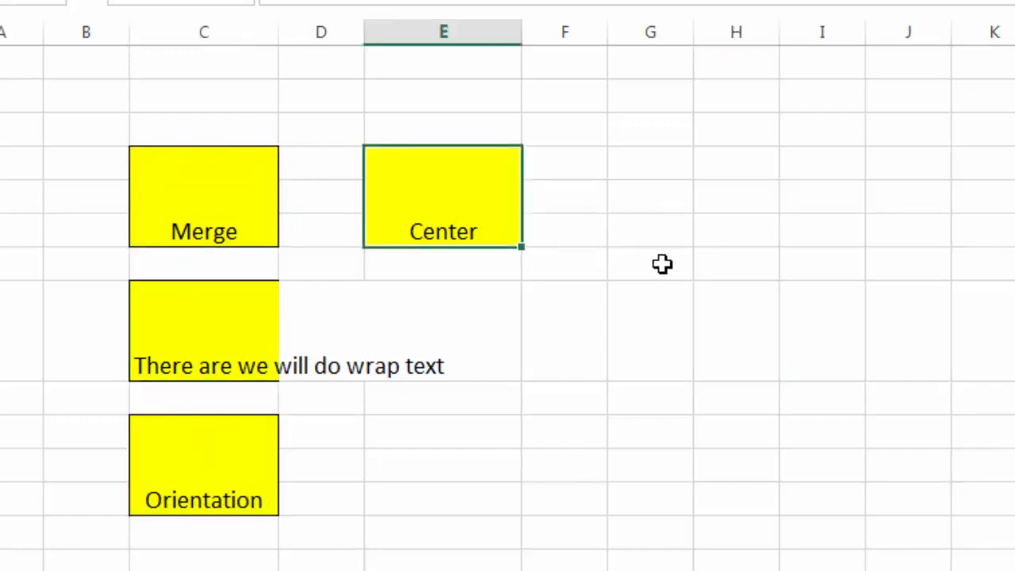
pyautogui.click(189, 204)
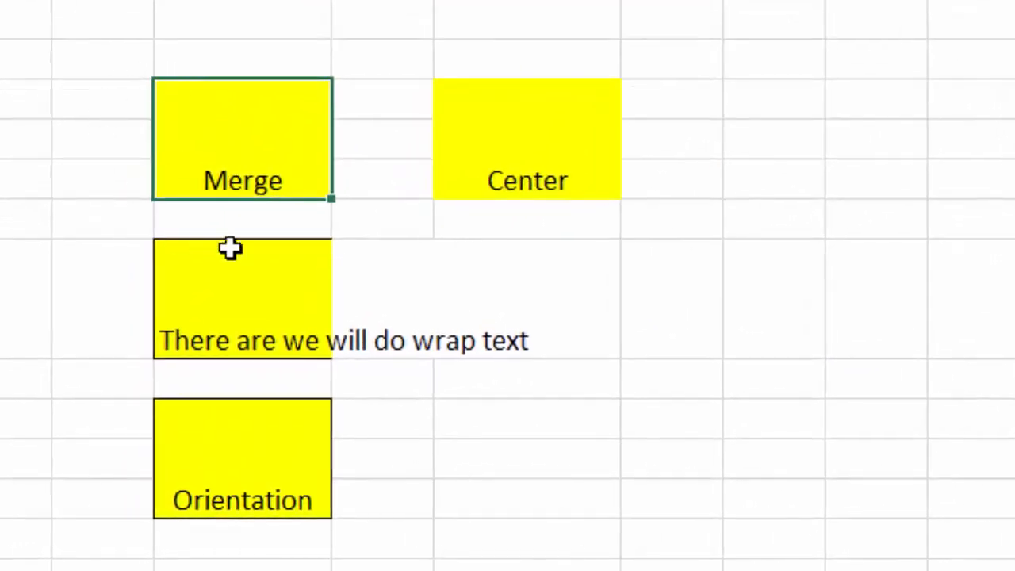
pyautogui.click(234, 265)
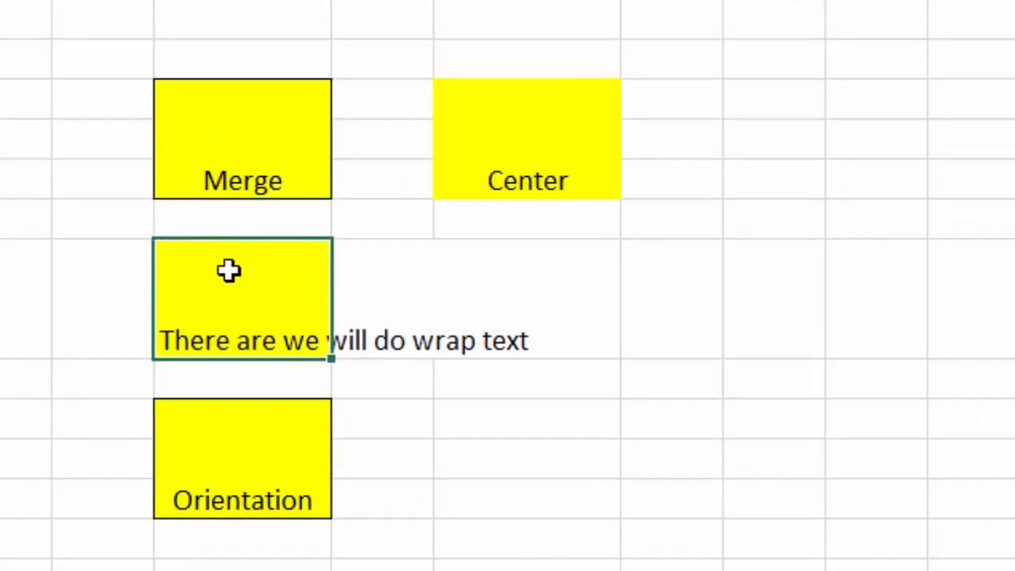
pyautogui.click(222, 428)
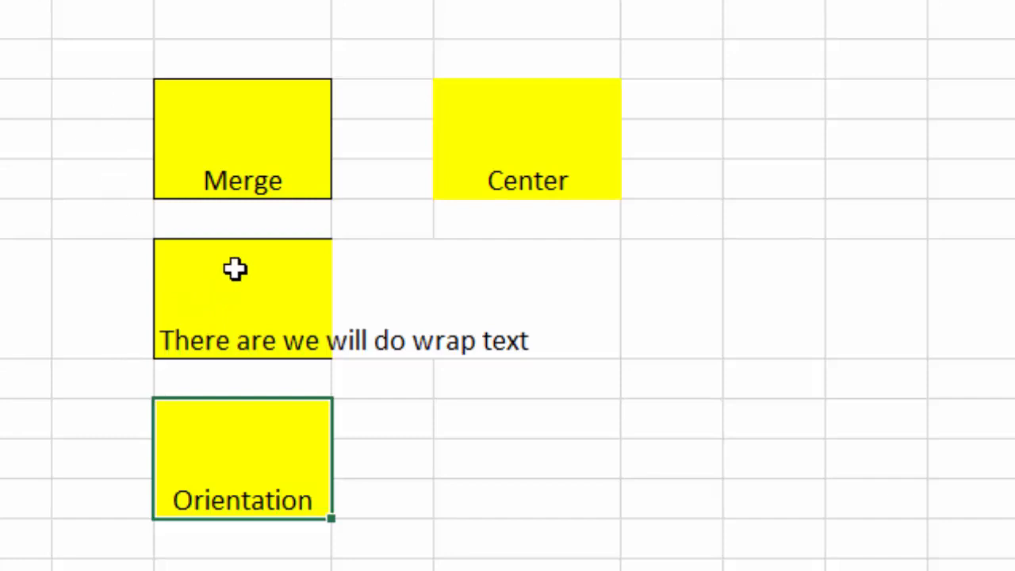
pyautogui.click(222, 138)
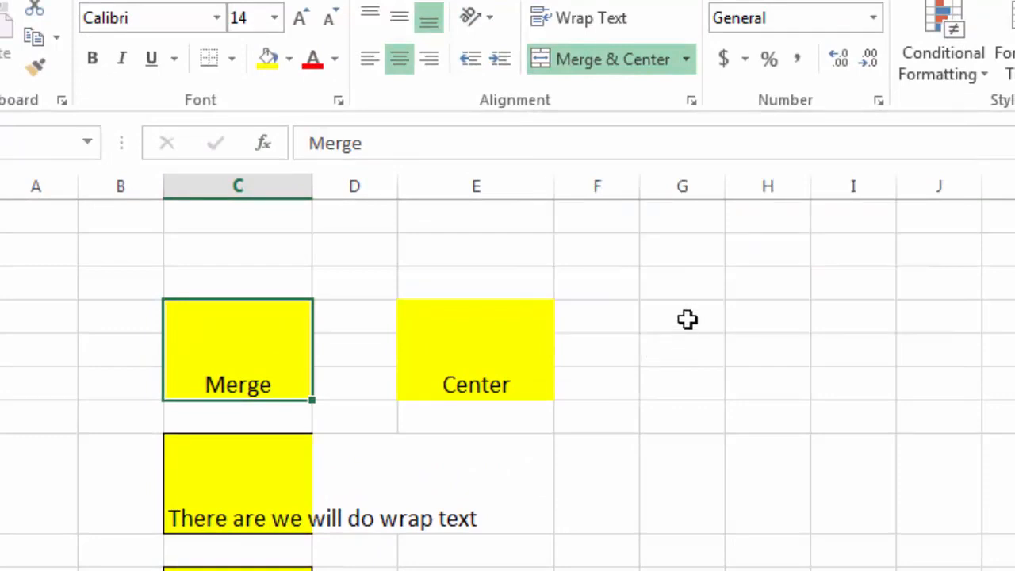
pyautogui.click(687, 320)
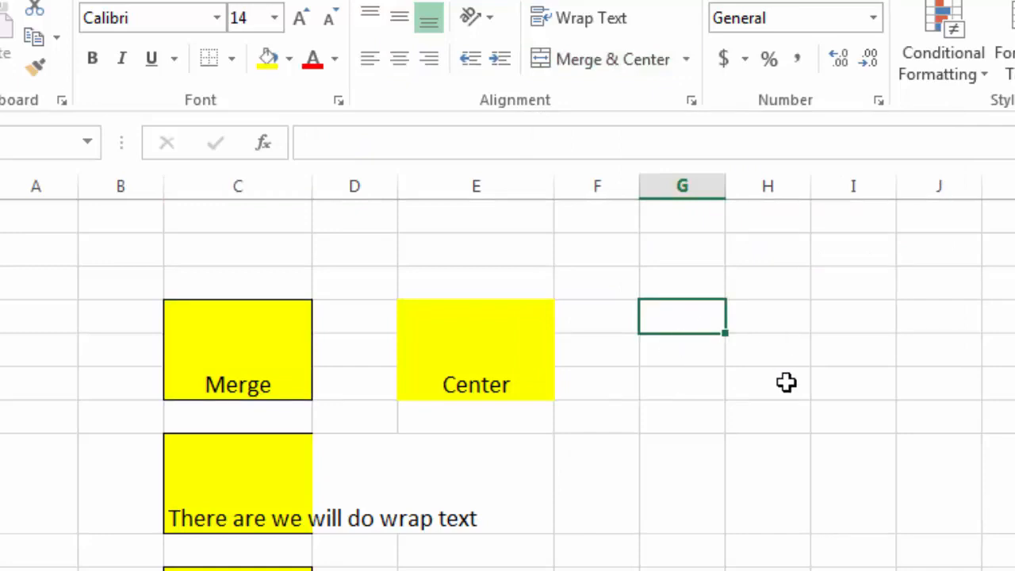
pyautogui.moveTo(676, 318); pyautogui.dragTo(745, 321)
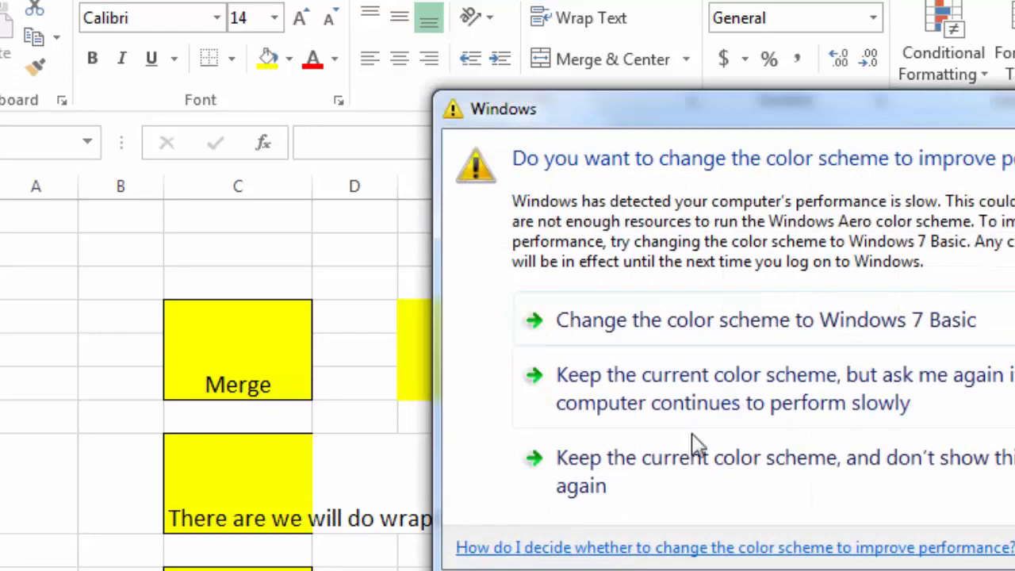
pyautogui.click(718, 358)
pyautogui.moveTo(685, 317); pyautogui.dragTo(752, 382)
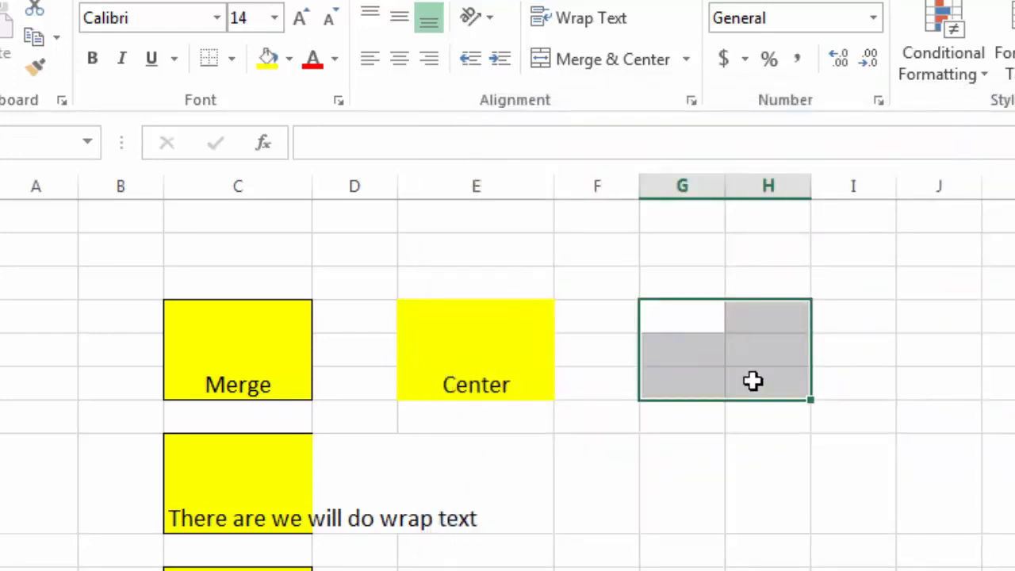
pyautogui.click(706, 357)
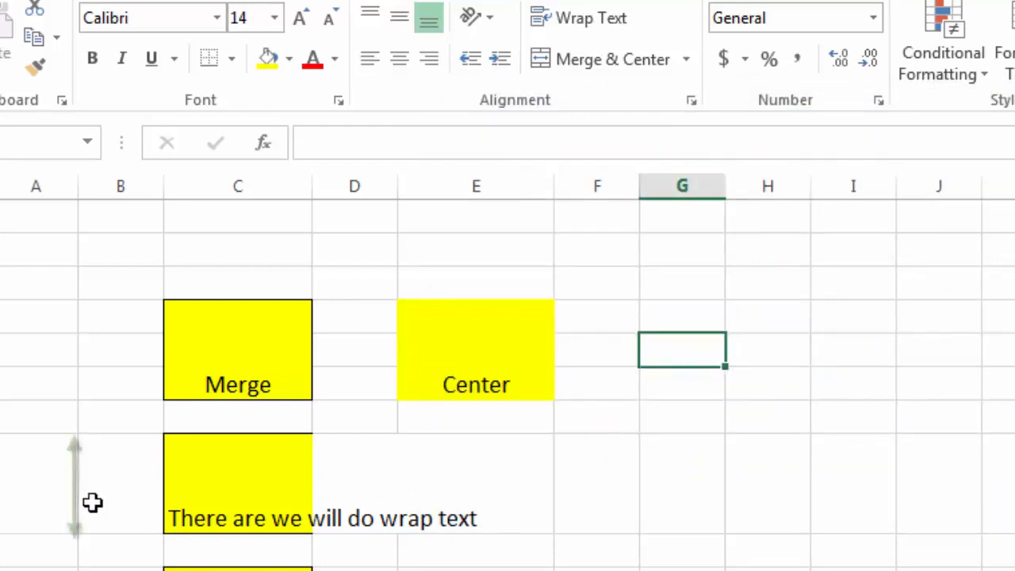
pyautogui.click(125, 484)
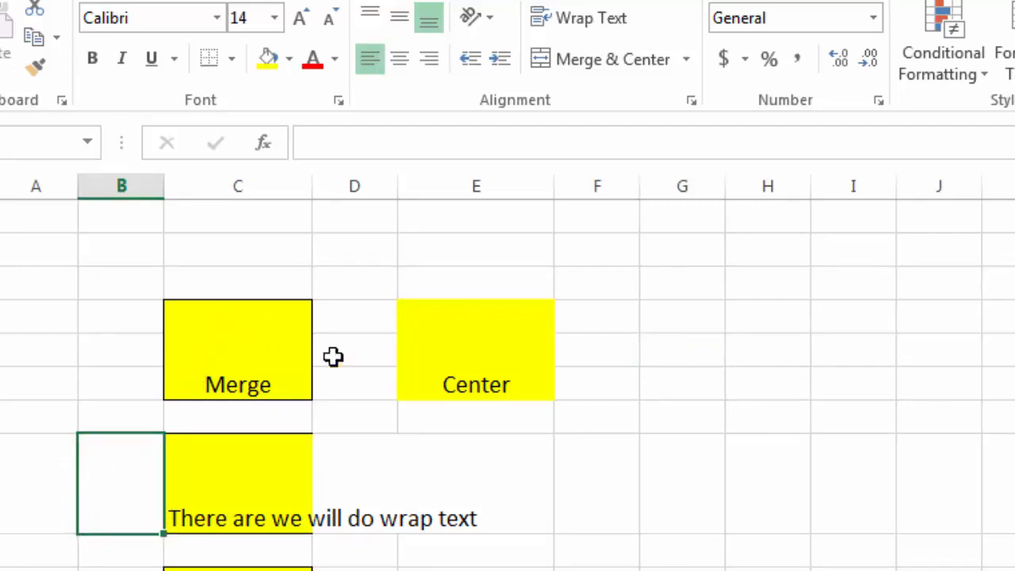
# - Merge and center the three column G cells level with the yellow Center block
pyautogui.moveTo(691, 318); pyautogui.dragTo(692, 378)
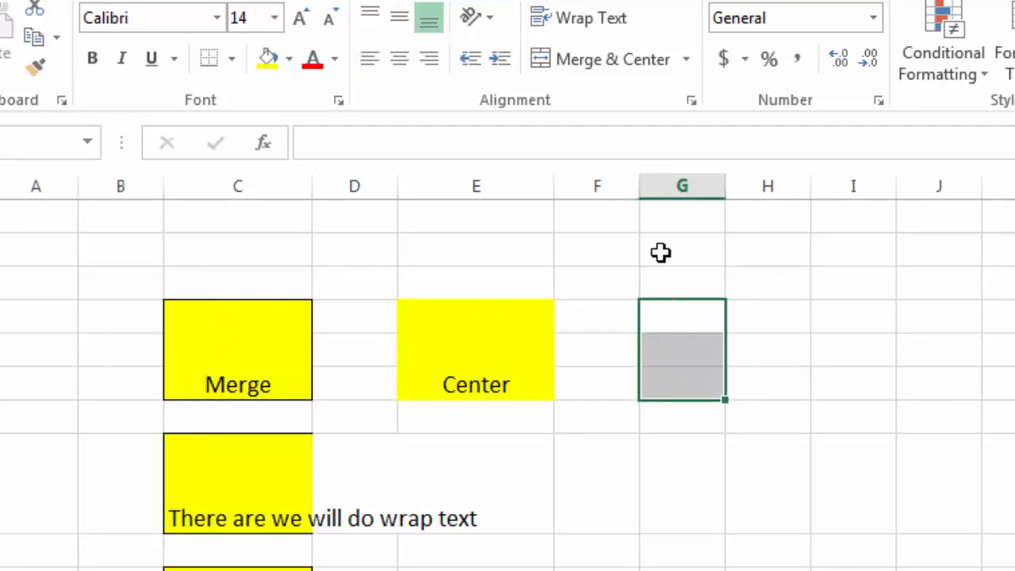
pyautogui.click(586, 73)
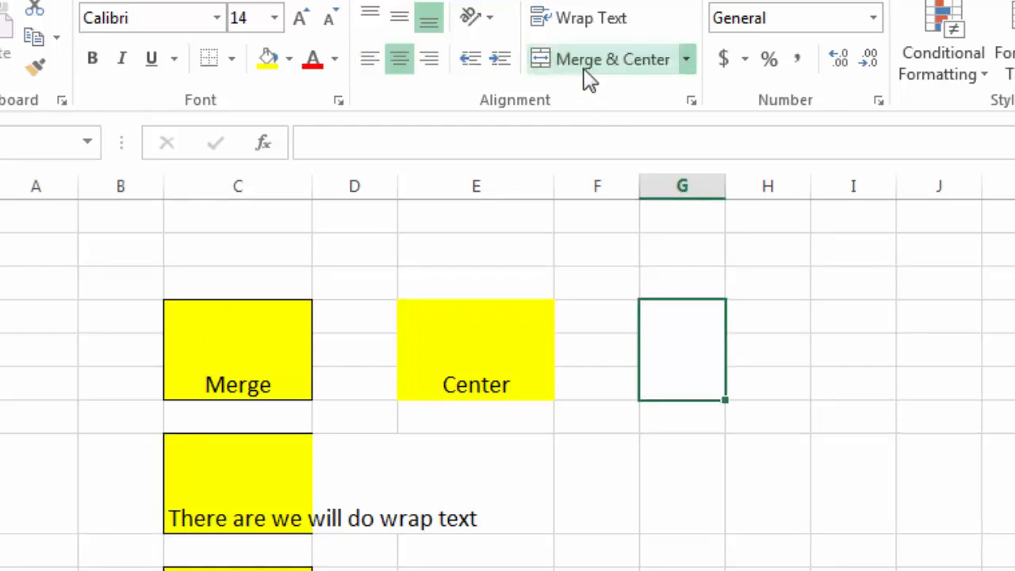
pyautogui.click(752, 356)
pyautogui.click(683, 373)
pyautogui.click(740, 361)
pyautogui.click(684, 351)
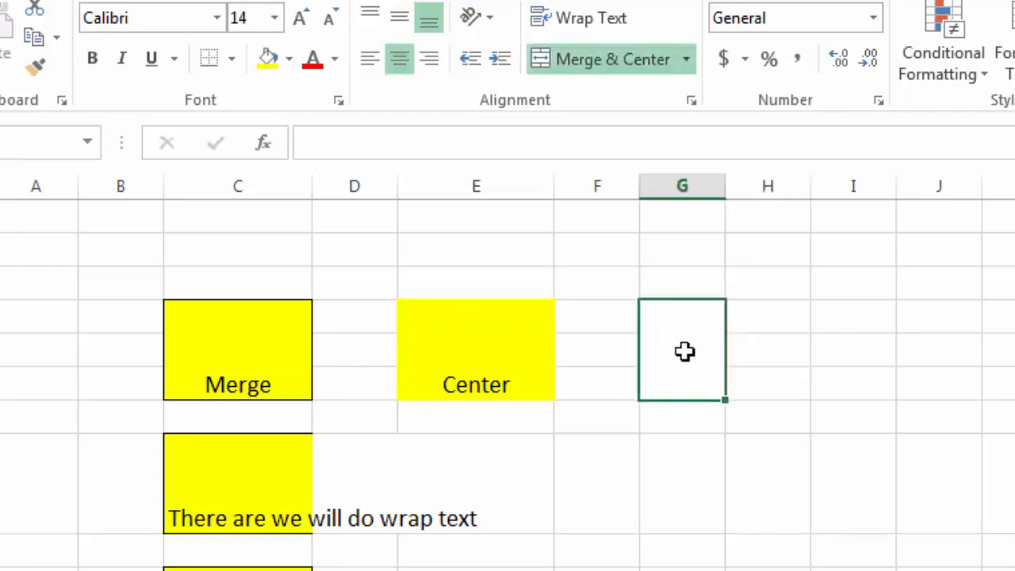
# - Enter "text" in the merged column G cell level with the Center block
pyautogui.click(209, 341)
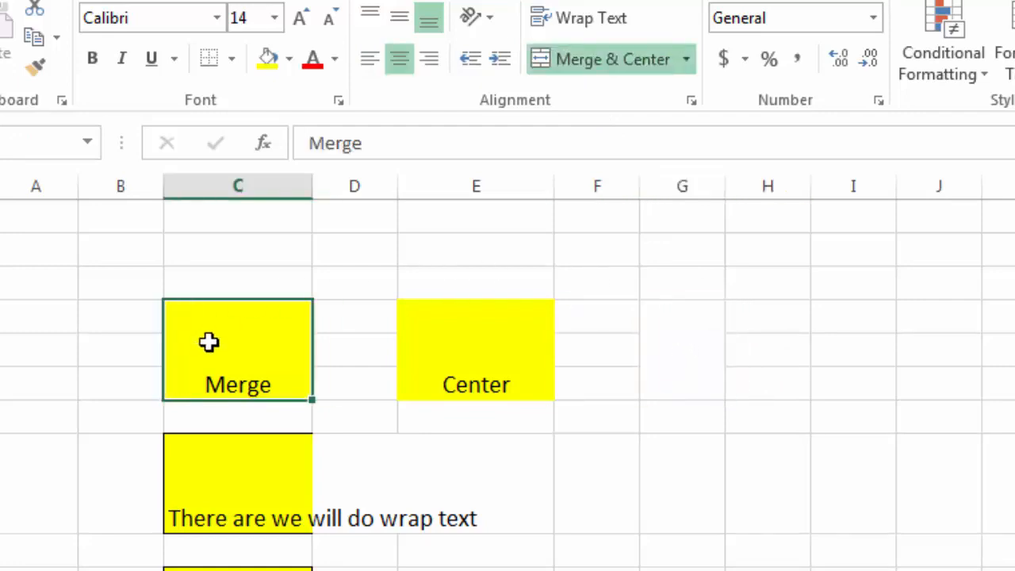
pyautogui.click(693, 349)
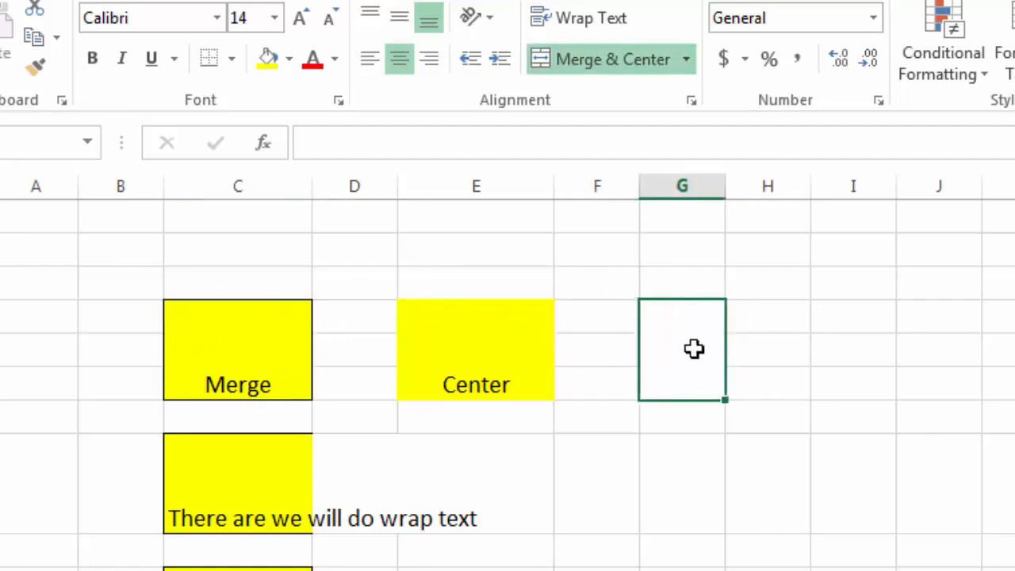
pyautogui.write('text')
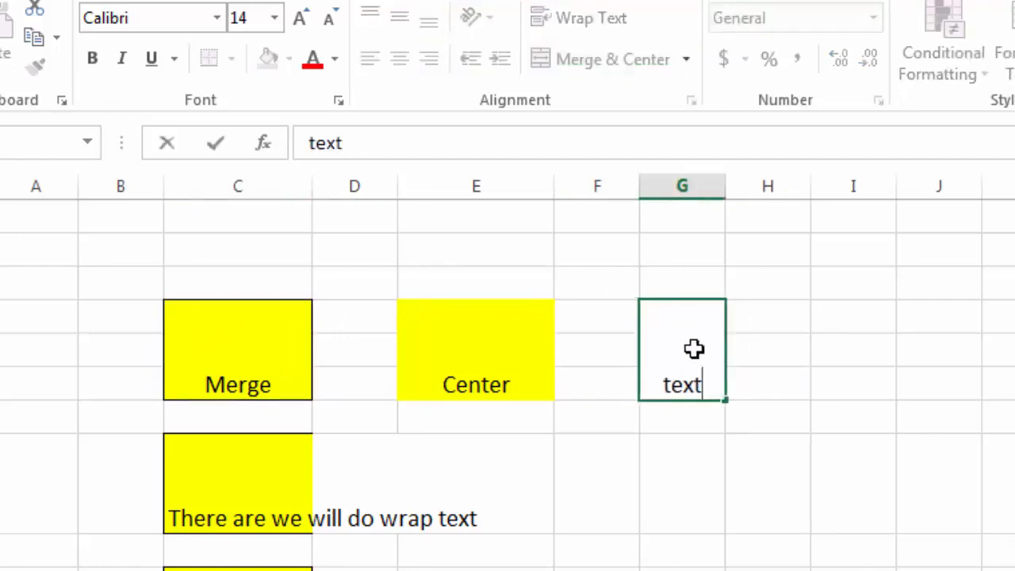
pyautogui.press('Return')
pyautogui.click(694, 349)
# - Set the vertical alignment of the Merge cell in column C to Middle Align
pyautogui.click(211, 356)
pyautogui.click(667, 355)
pyautogui.click(224, 358)
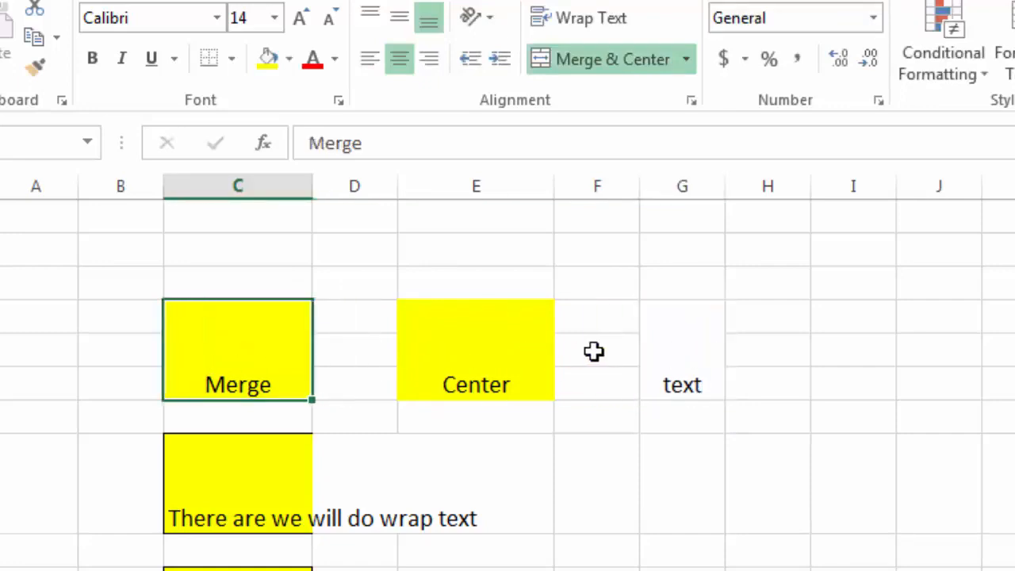
pyautogui.click(642, 360)
pyautogui.click(218, 361)
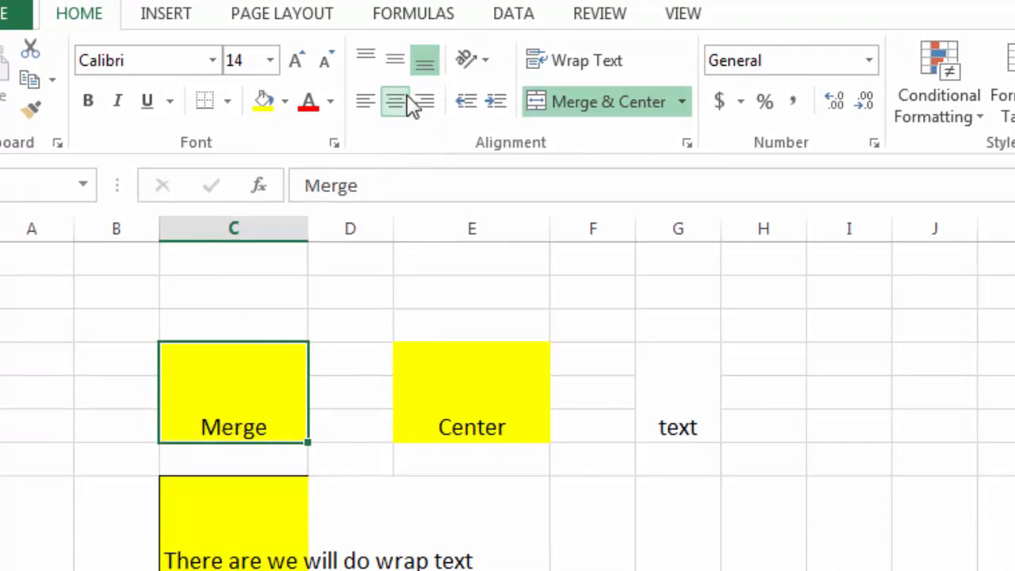
pyautogui.click(435, 72)
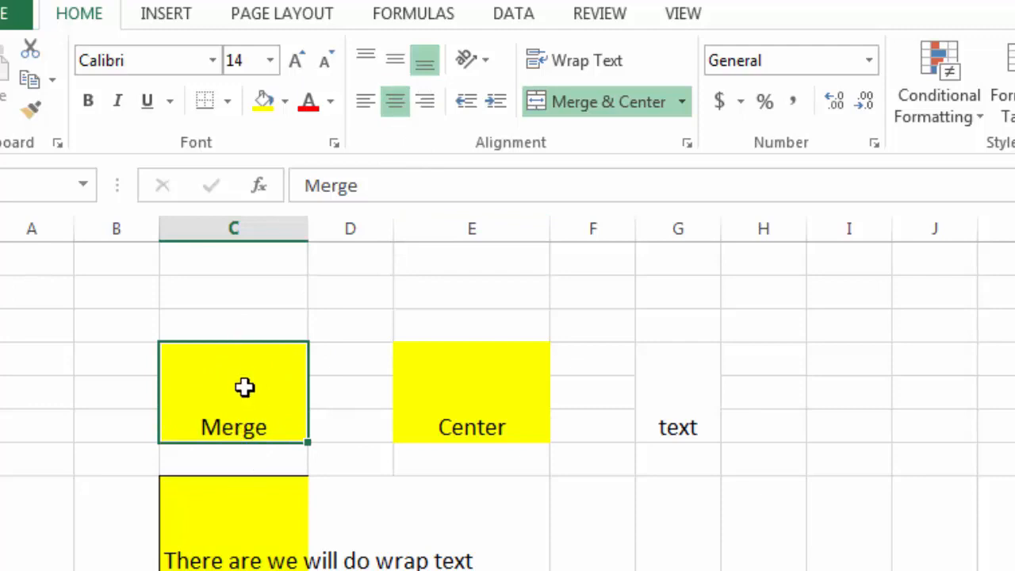
pyautogui.click(403, 65)
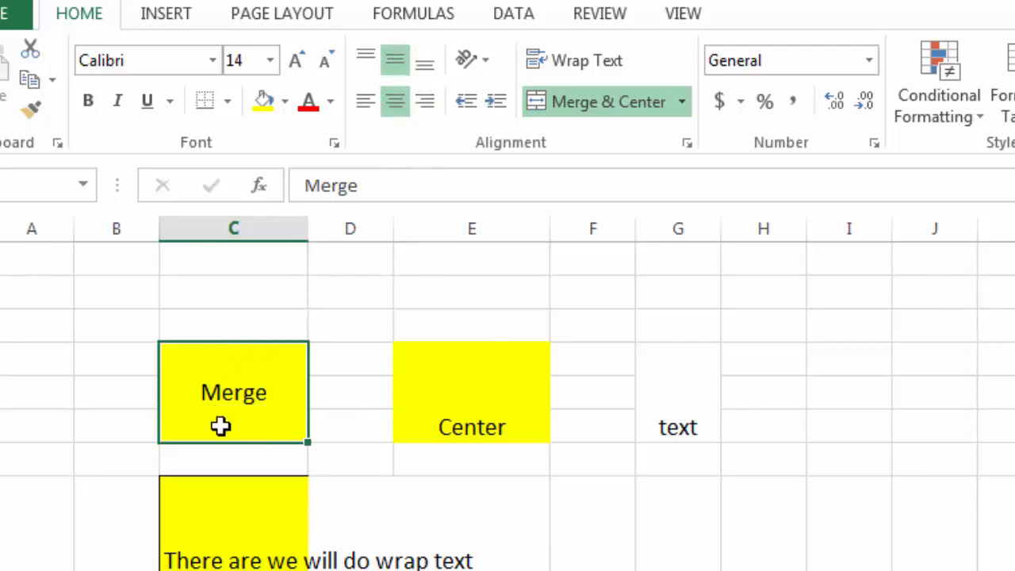
# - Try left, top, right and bottom alignment on the Merge cell, and restore its centered, middle alignment
pyautogui.scroll(-1, 362, 473)
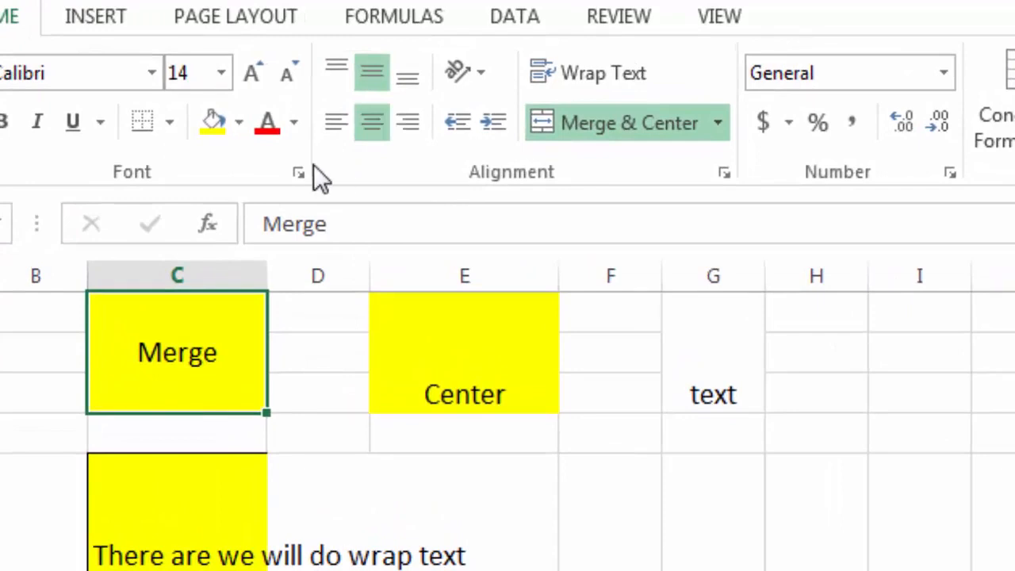
pyautogui.click(325, 132)
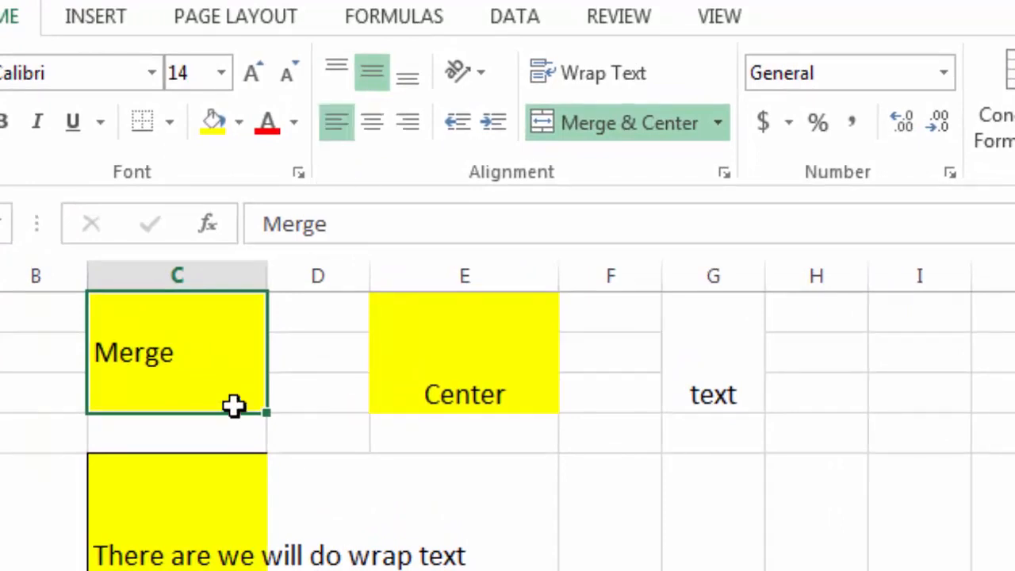
pyautogui.click(346, 62)
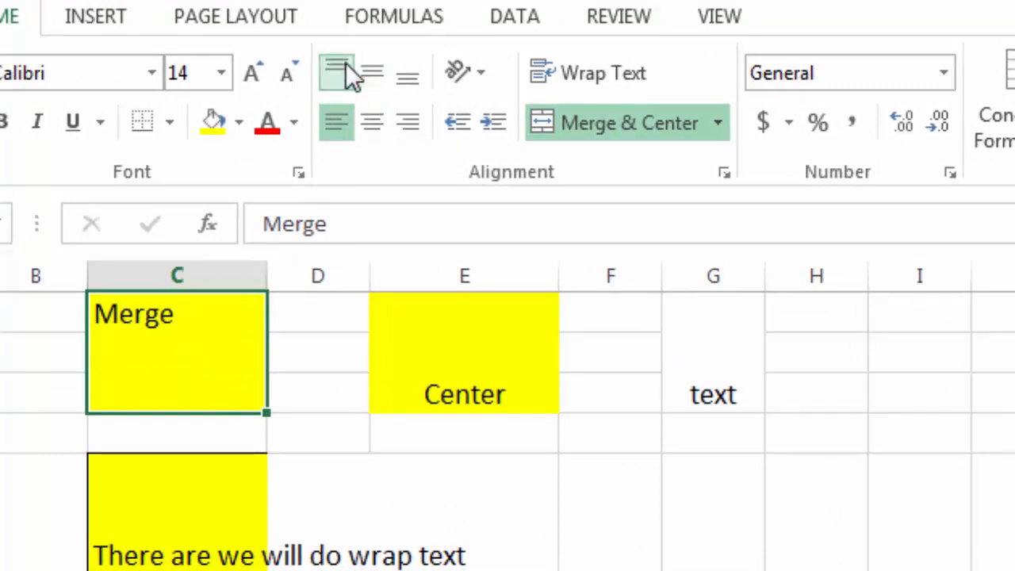
pyautogui.click(410, 126)
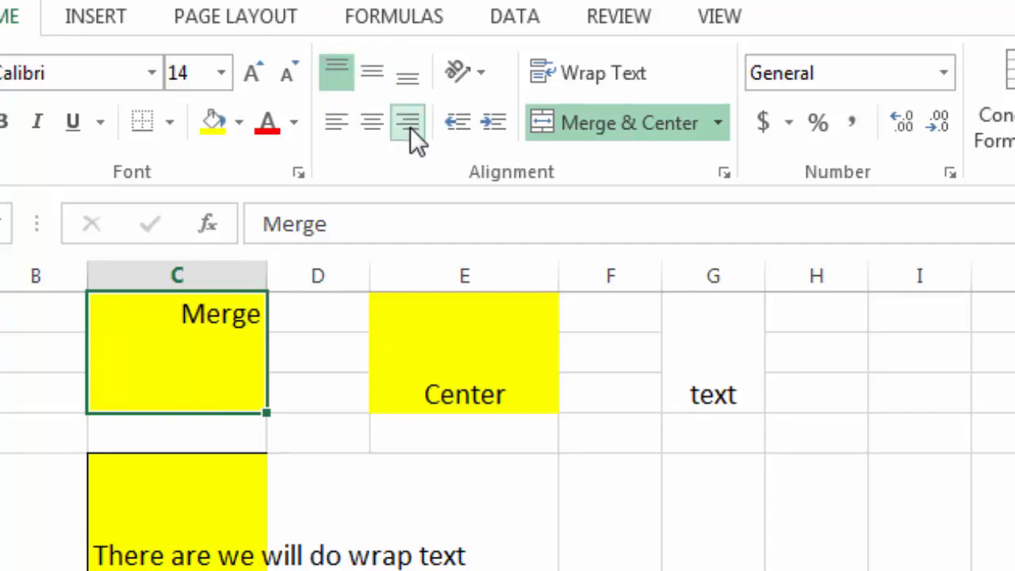
pyautogui.click(410, 89)
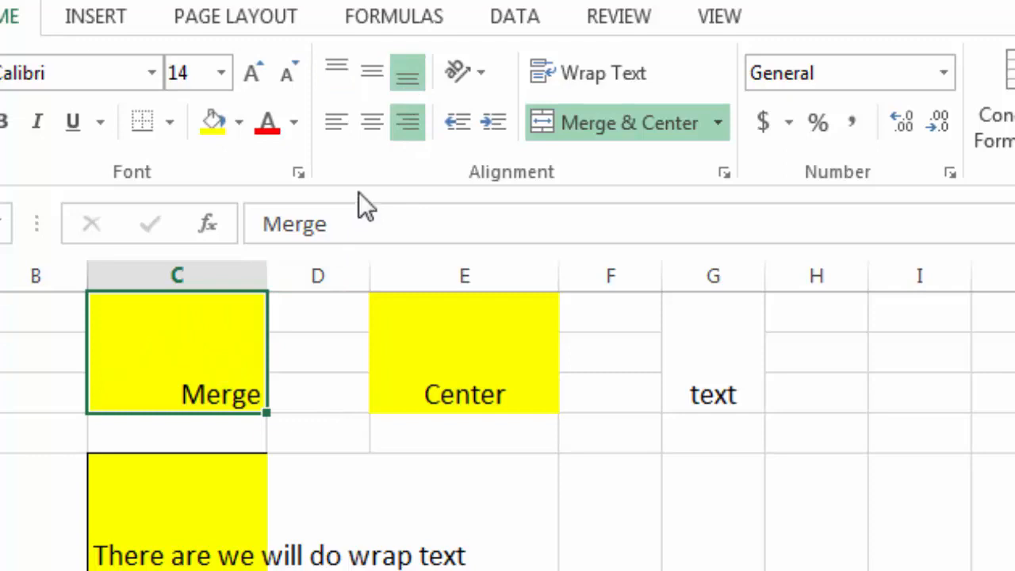
pyautogui.click(369, 123)
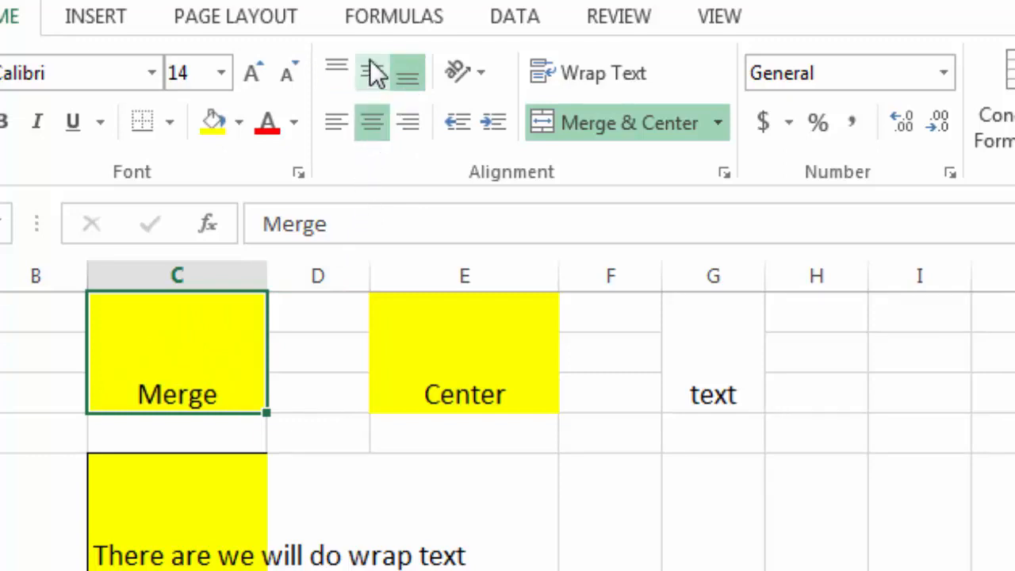
pyautogui.click(374, 73)
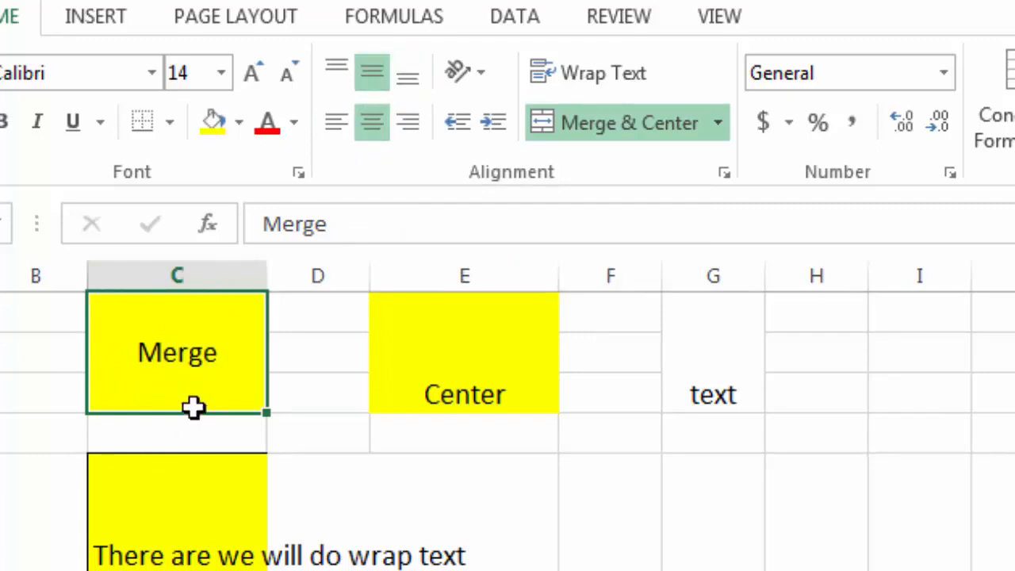
# - Enter "gfgf" in the column F cell on the wrap text row
pyautogui.click(686, 440)
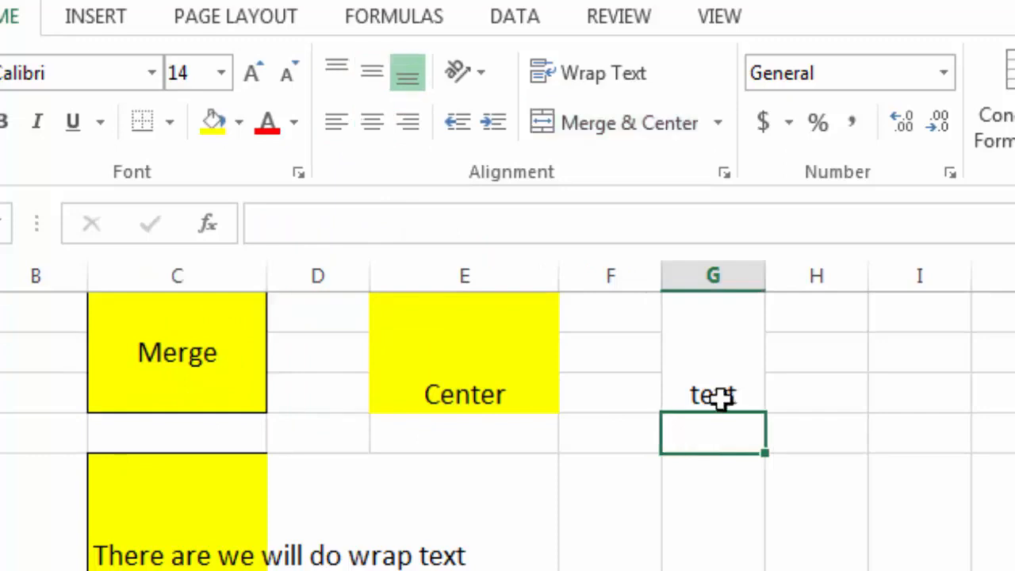
pyautogui.click(611, 491)
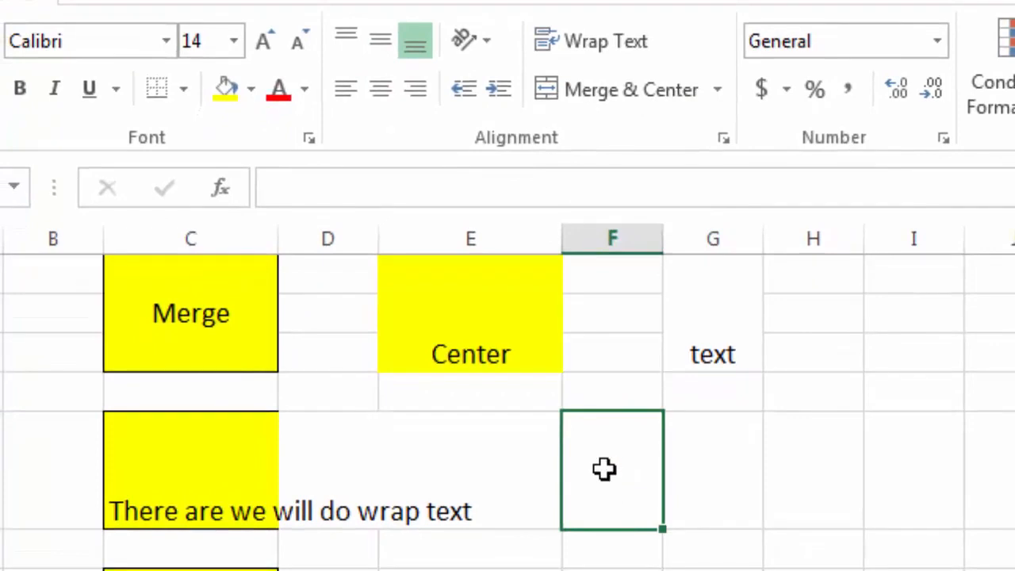
pyautogui.write('gfgf')
pyautogui.click(700, 489)
pyautogui.click(607, 512)
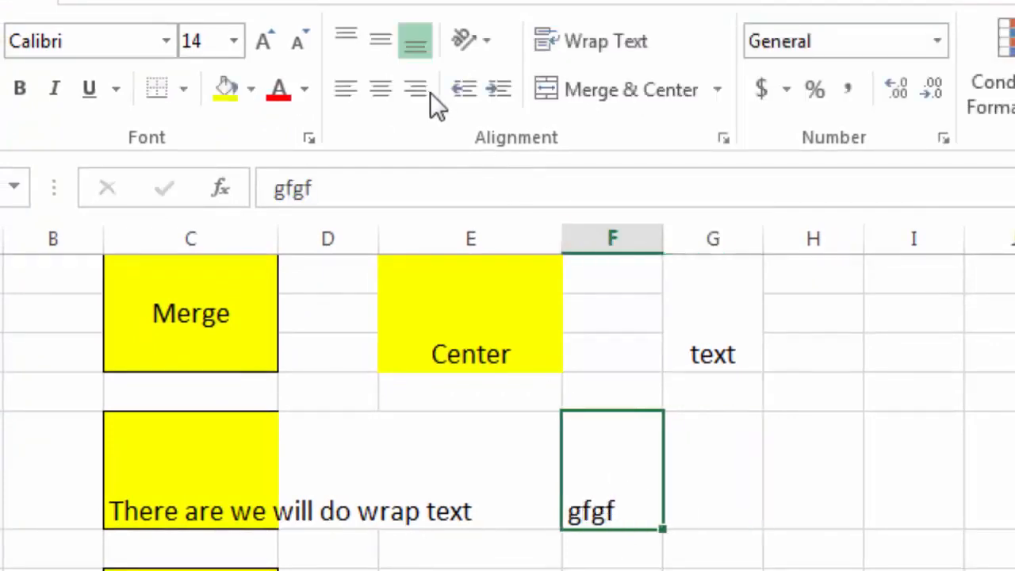
# - Center the column F "gfgf" cell horizontally and align it to the top
pyautogui.click(386, 88)
pyautogui.click(387, 46)
pyautogui.click(345, 42)
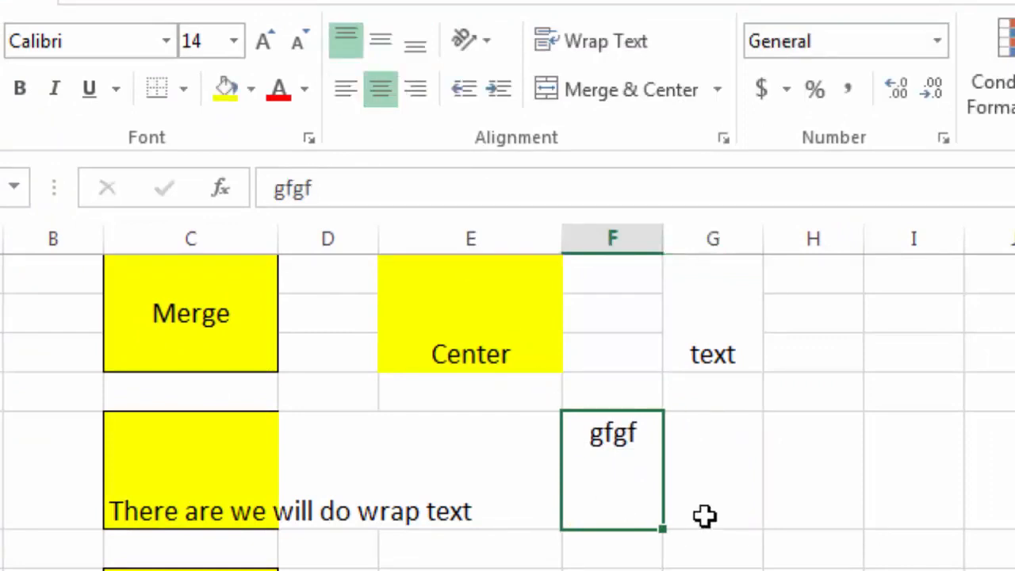
# - Replace the "gfgf" text in column F with "hkh khklhkldhfkk lhkldhkhklkh kh h" on the wrap text row
pyautogui.click(163, 457)
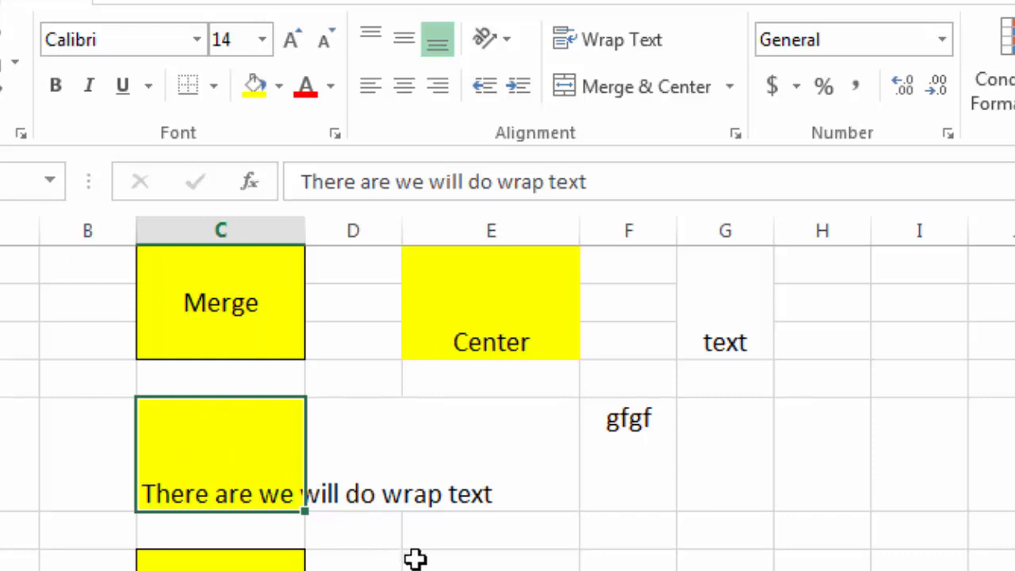
pyautogui.click(486, 563)
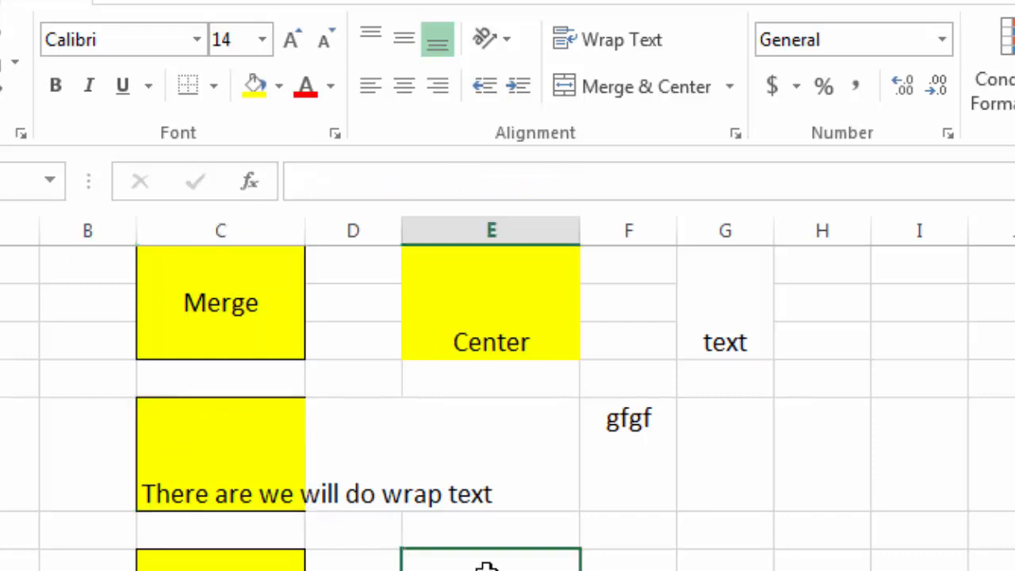
pyautogui.click(626, 432)
pyautogui.write('hkh khklhkldhfkklhkldhk')
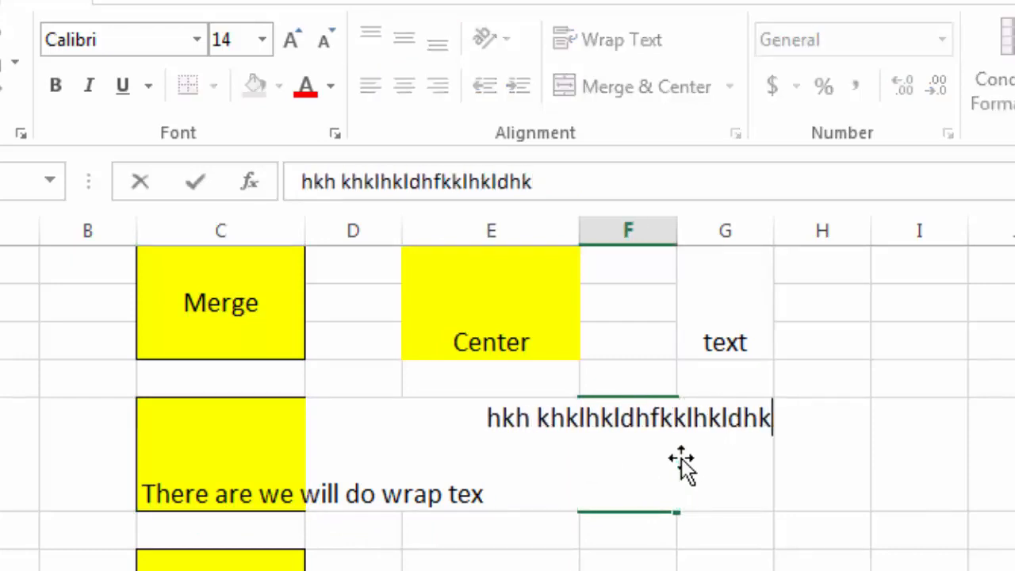
pyautogui.write('hklkh kh h')
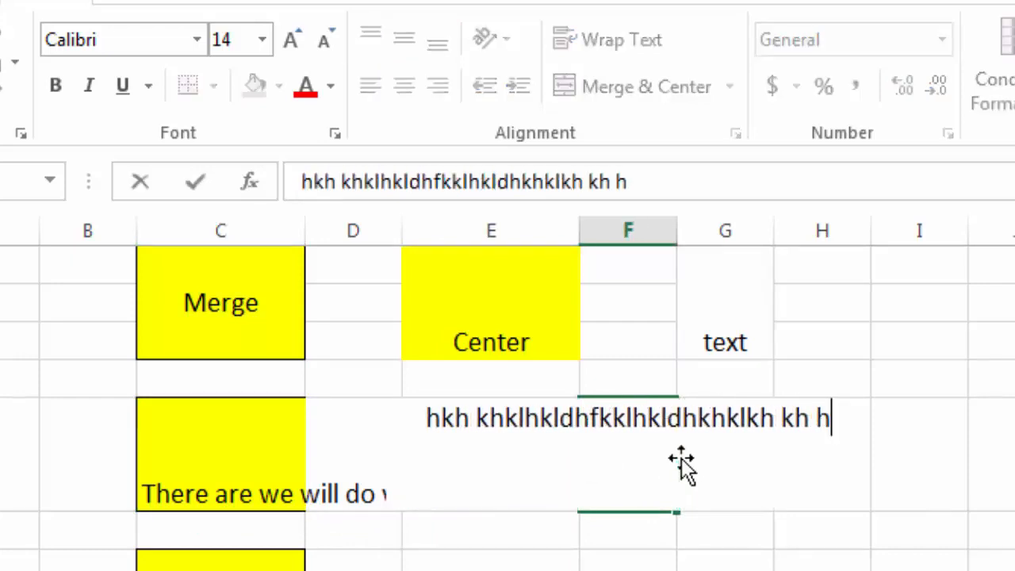
pyautogui.click(917, 540)
pyautogui.click(636, 444)
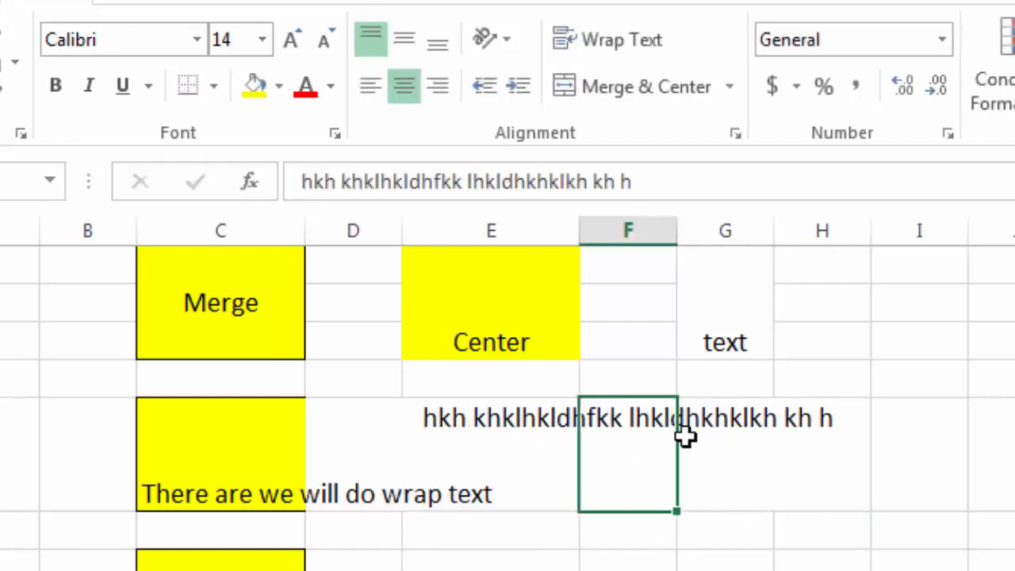
# - Try left and right alignment on the long column F text and leave it left-aligned
pyautogui.click(369, 87)
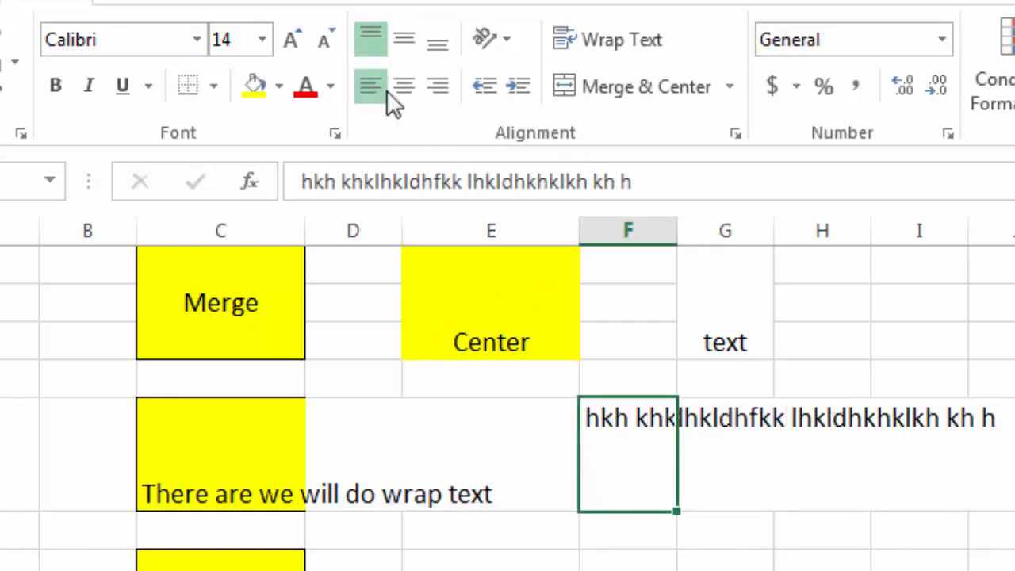
pyautogui.click(435, 89)
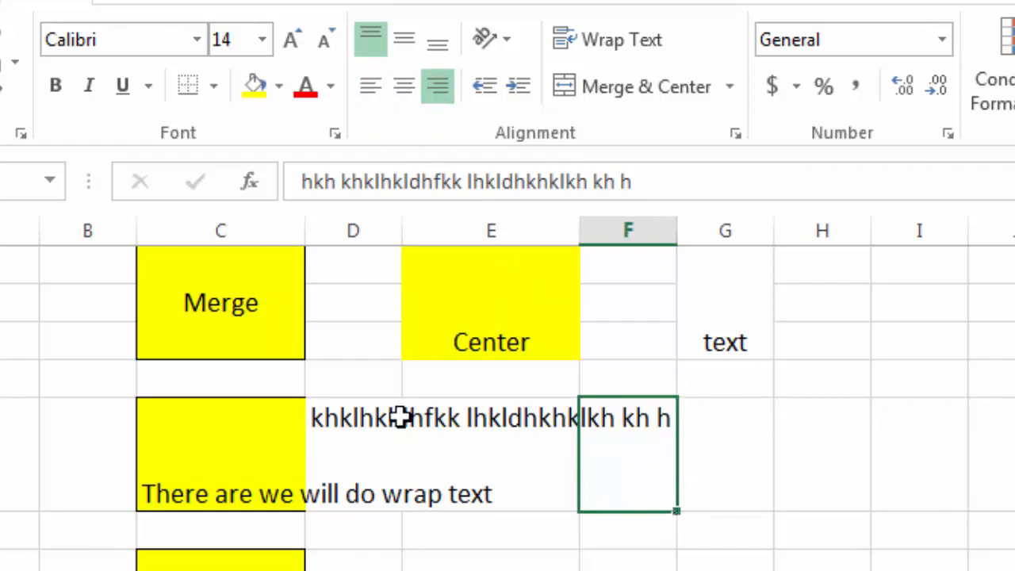
pyautogui.click(370, 86)
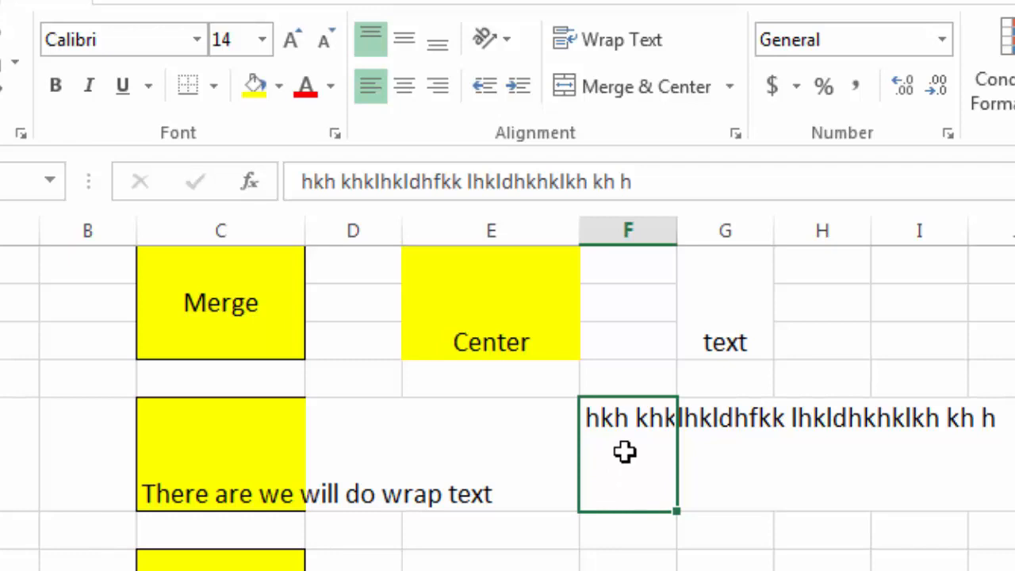
# - Wrap the long text inside its column F cell
pyautogui.click(631, 41)
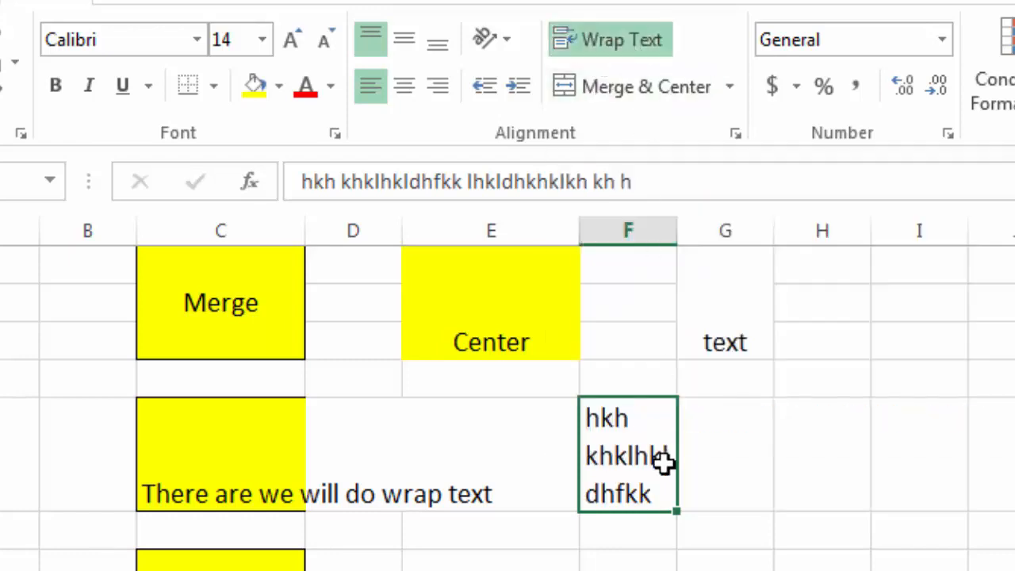
pyautogui.click(687, 478)
pyautogui.click(639, 469)
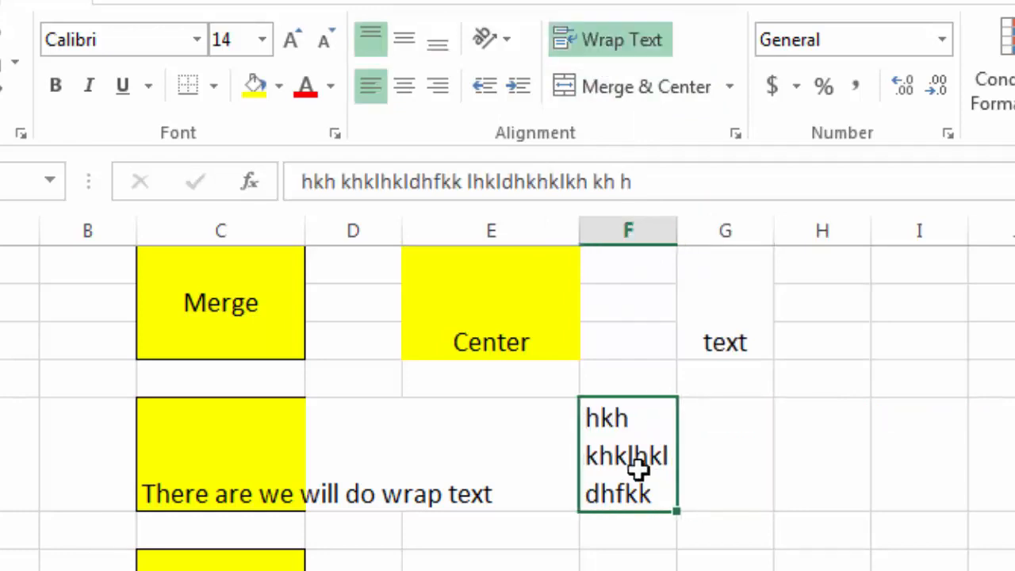
# - Wrap the "There are we will do wrap text" sentence within its column C cell
pyautogui.click(267, 452)
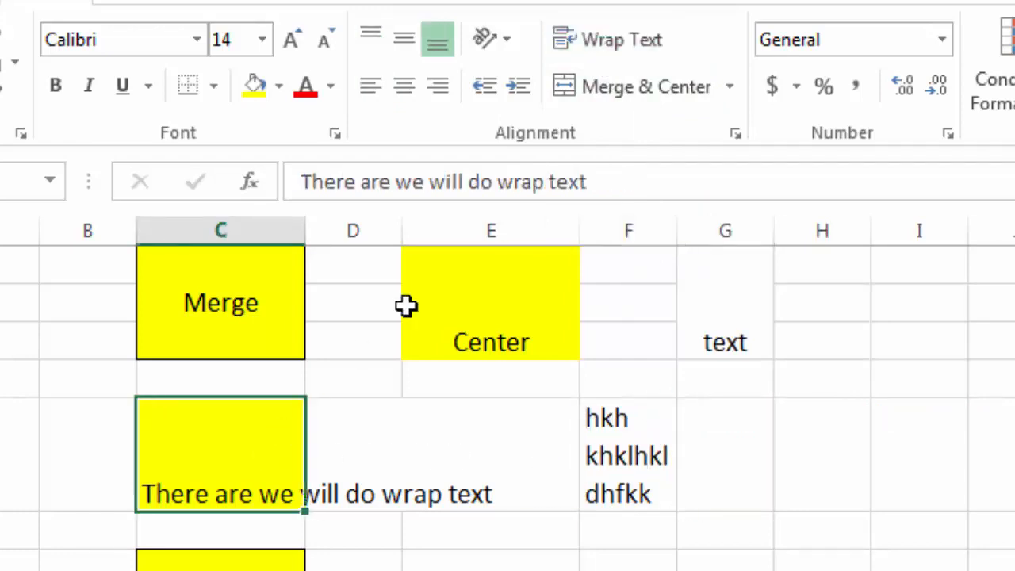
pyautogui.click(615, 44)
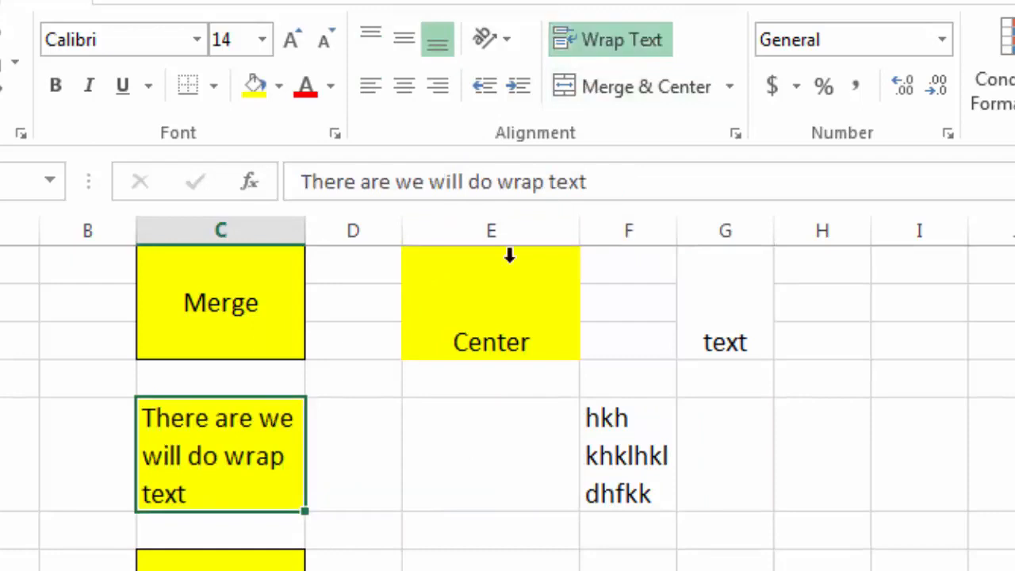
pyautogui.click(389, 442)
pyautogui.click(264, 460)
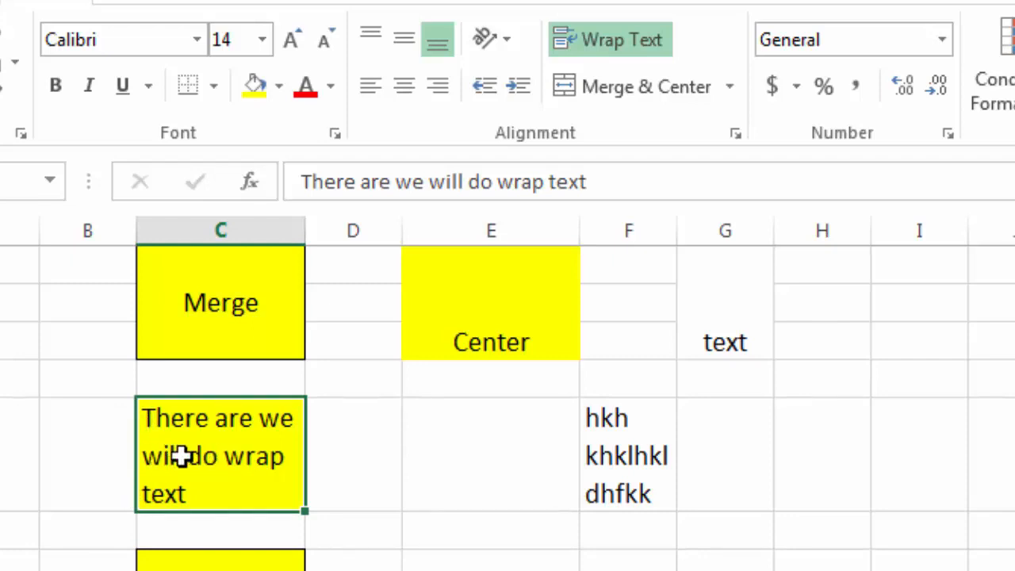
# - Indent the wrapped column C sentence by two levels, try right alignment on it, and center it horizontally
pyautogui.click(512, 88)
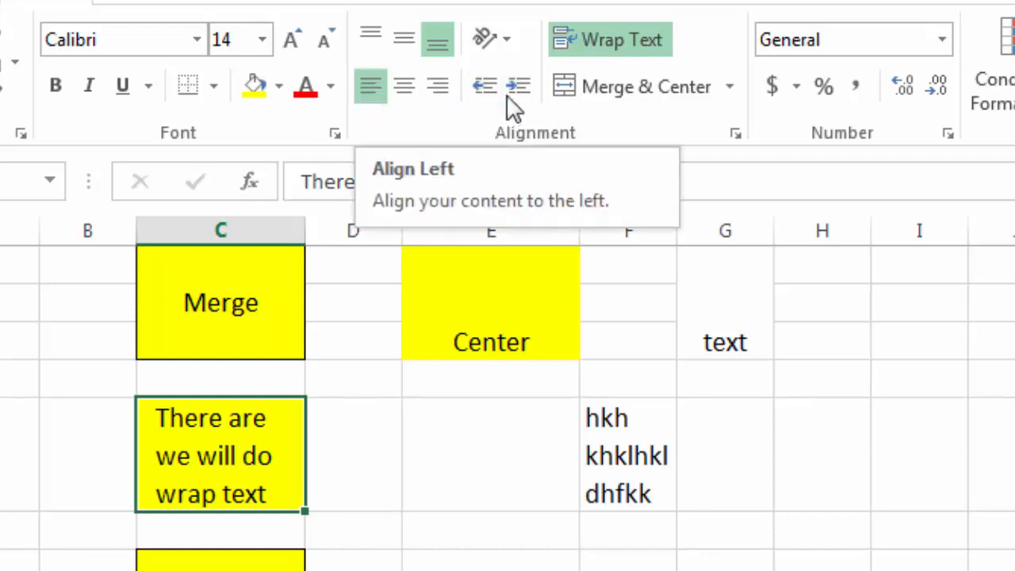
pyautogui.click(518, 87)
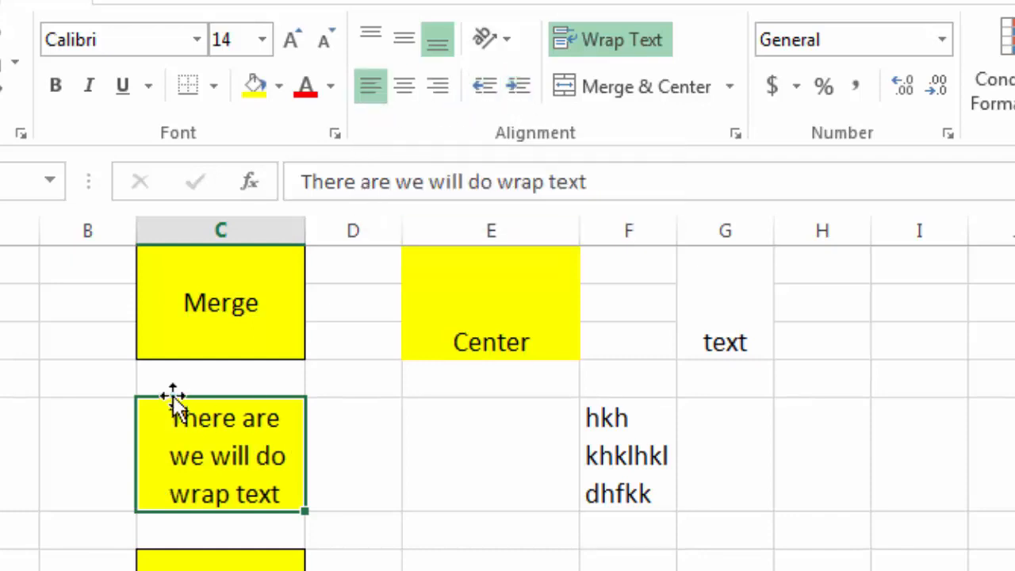
pyautogui.click(439, 97)
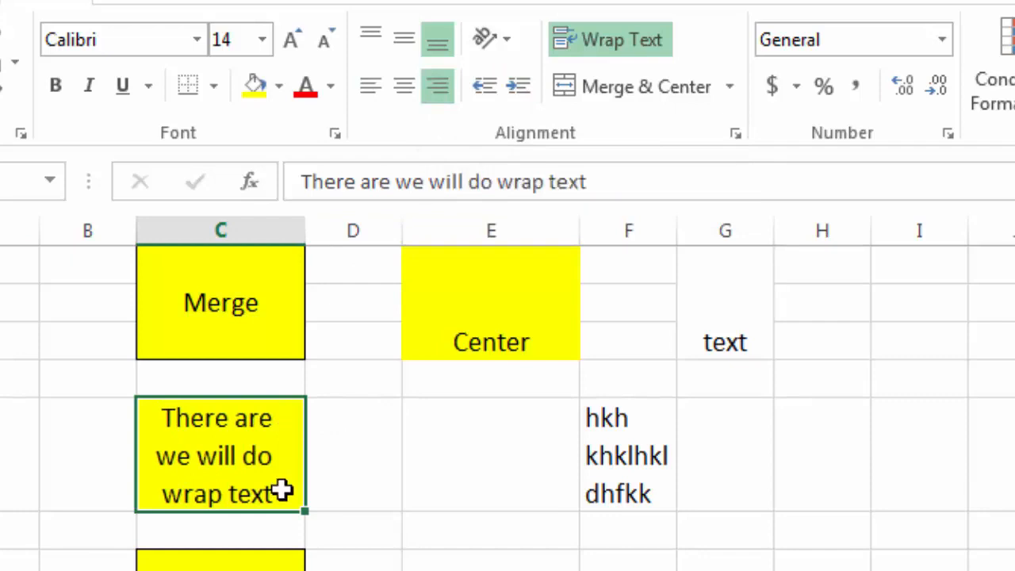
pyautogui.click(404, 95)
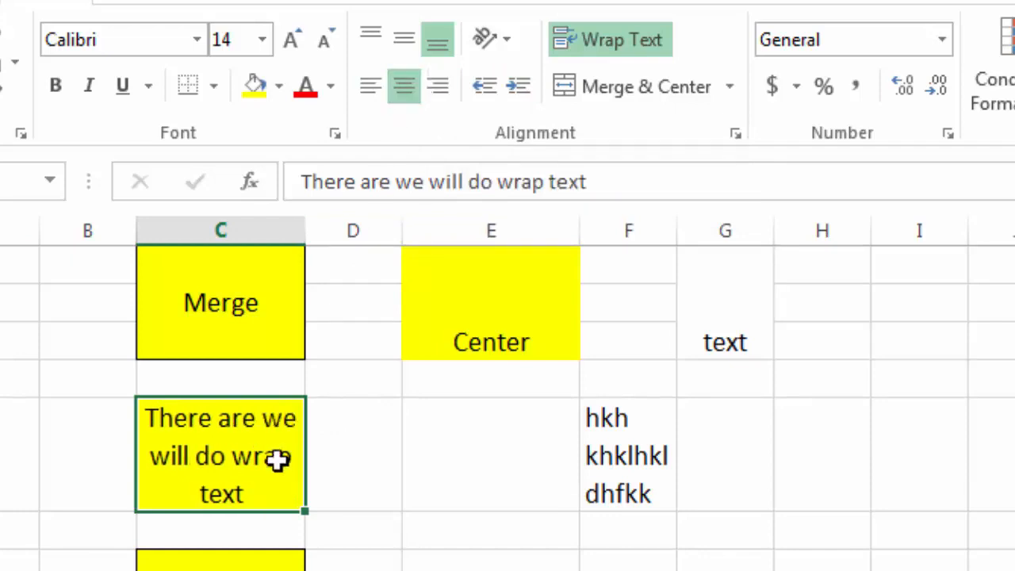
# - Try a three-level indent on the wrapped column C sentence, remove the indent, and restore its center alignment
pyautogui.click(516, 87)
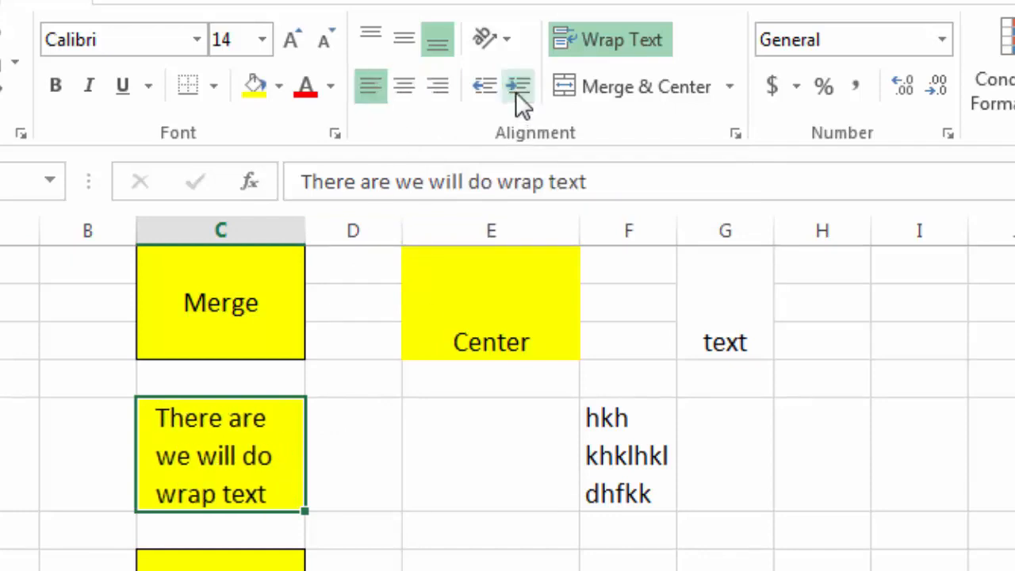
pyautogui.click(517, 88)
pyautogui.click(516, 91)
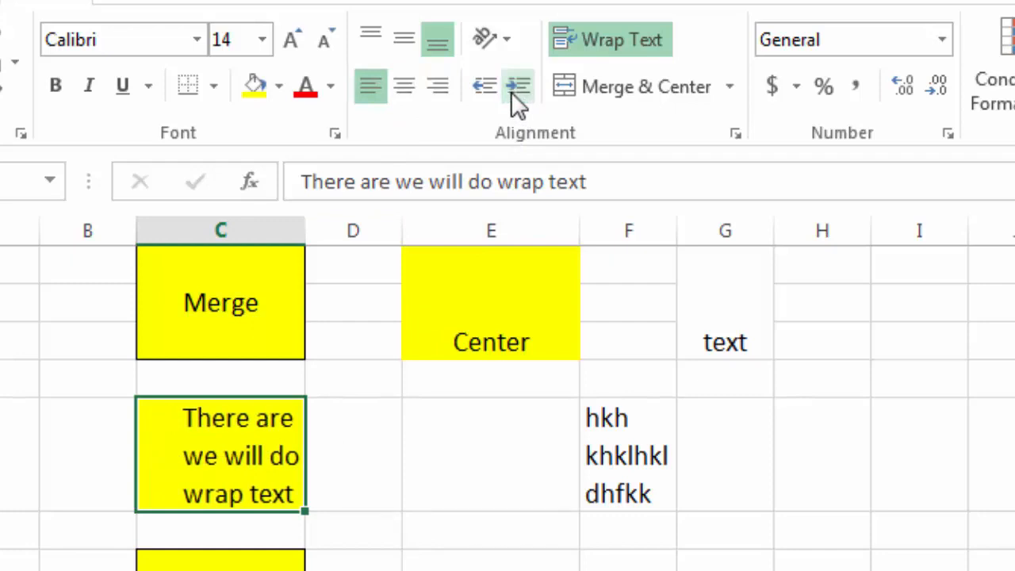
pyautogui.click(486, 87)
pyautogui.click(487, 87)
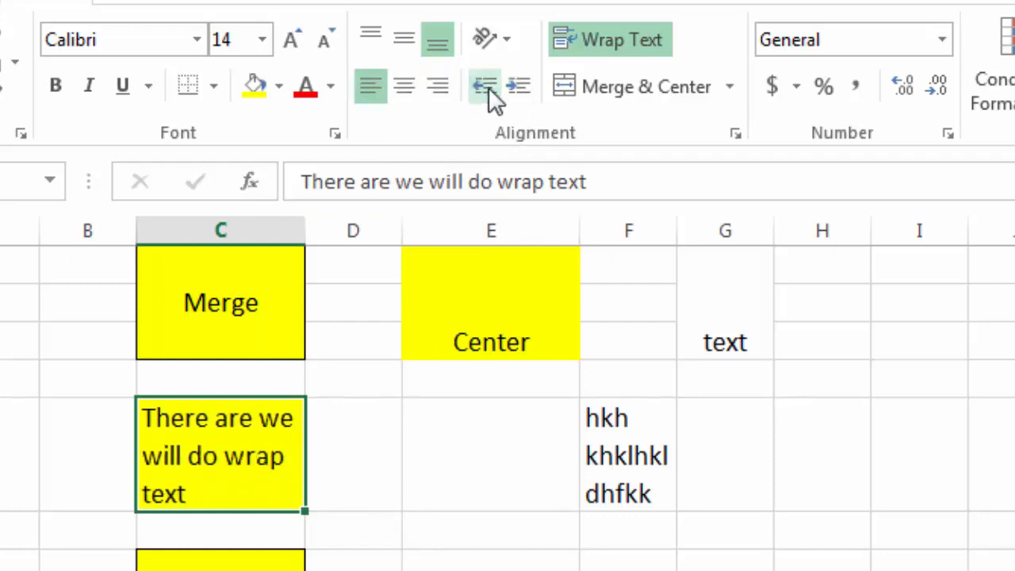
pyautogui.click(412, 87)
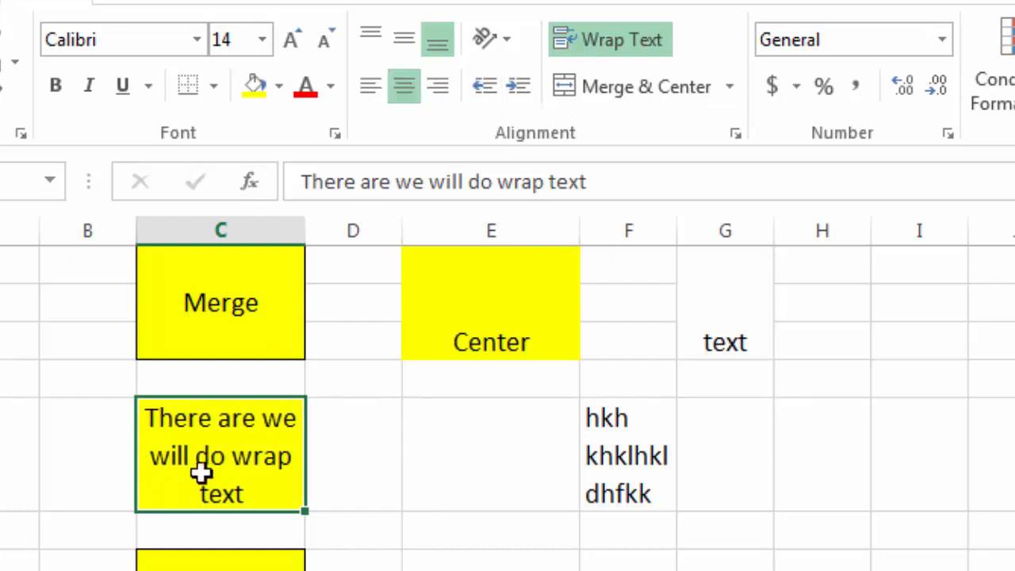
# - Enter "hklfklhkl h h h h hjh hf h" in the column E cell directly below the wrap text row
pyautogui.click(487, 537)
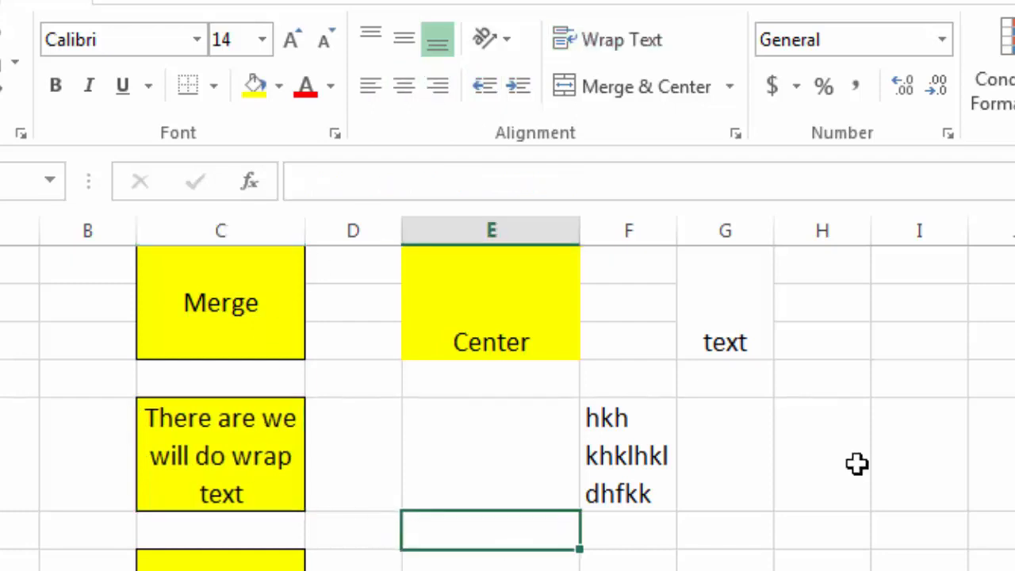
pyautogui.write('hklfklhkl h h h')
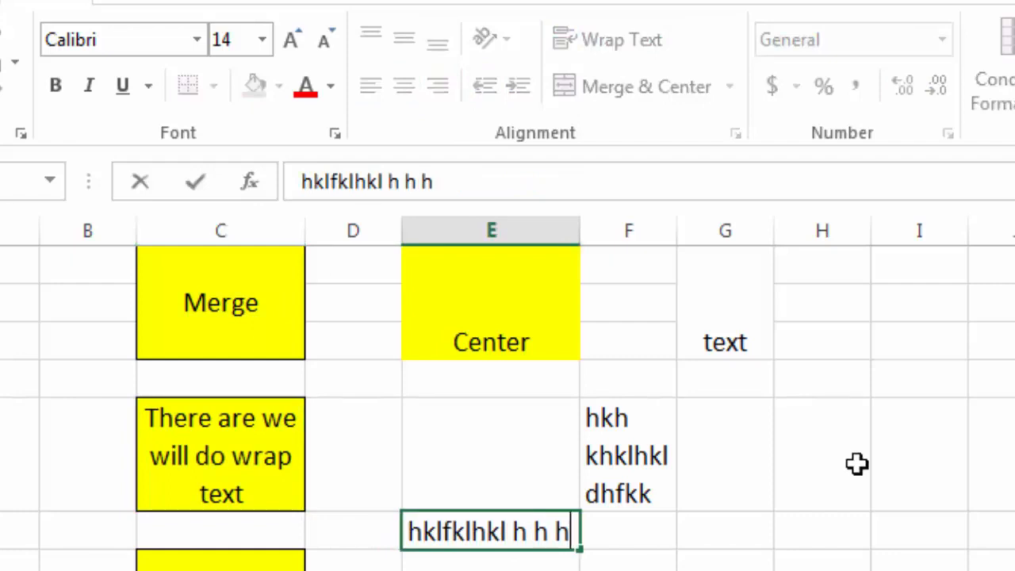
pyautogui.write(' h hjh hf h')
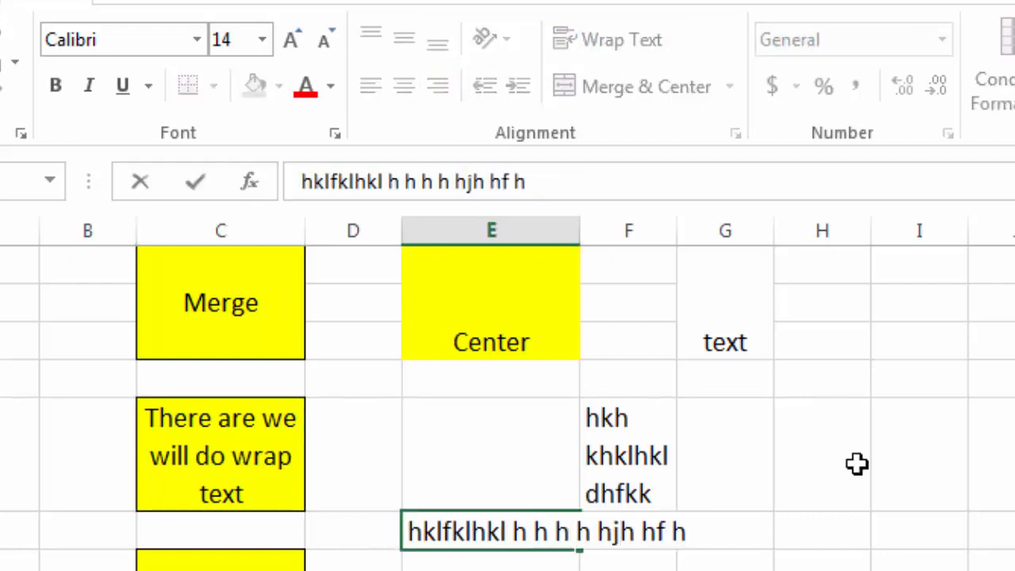
pyautogui.click(899, 565)
# - Indent the new column E text by two levels, right-align it, and try increasing and decreasing its indent from the right edge
pyautogui.click(493, 531)
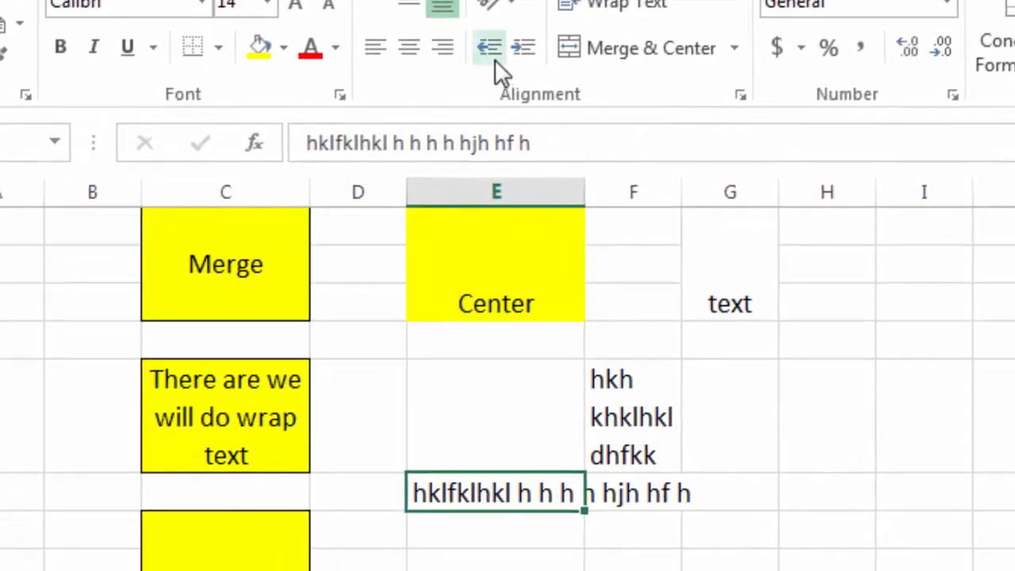
pyautogui.click(532, 49)
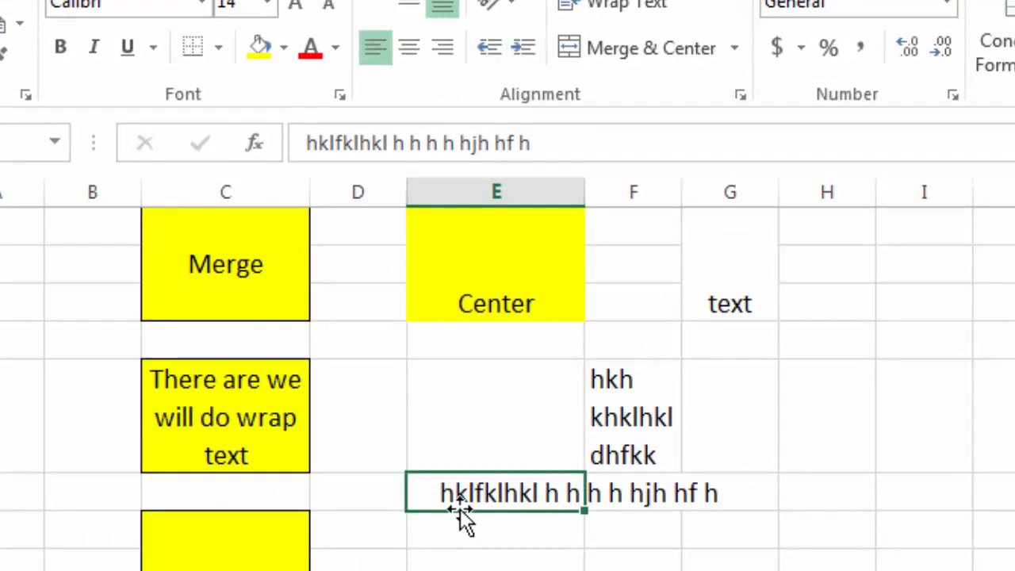
pyautogui.click(446, 61)
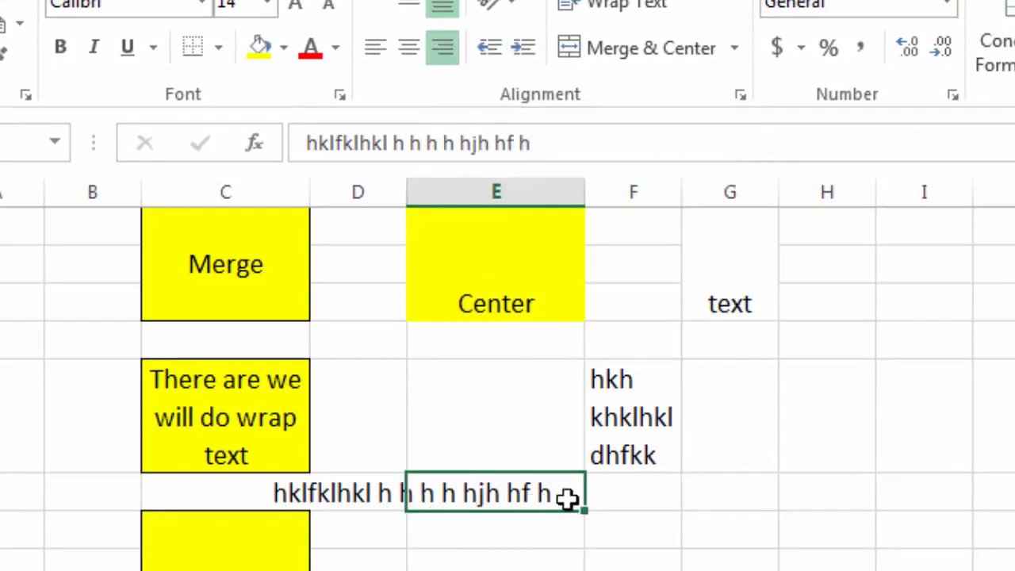
pyautogui.click(526, 44)
pyautogui.click(526, 43)
pyautogui.click(492, 52)
pyautogui.click(491, 52)
pyautogui.click(491, 52)
pyautogui.click(492, 53)
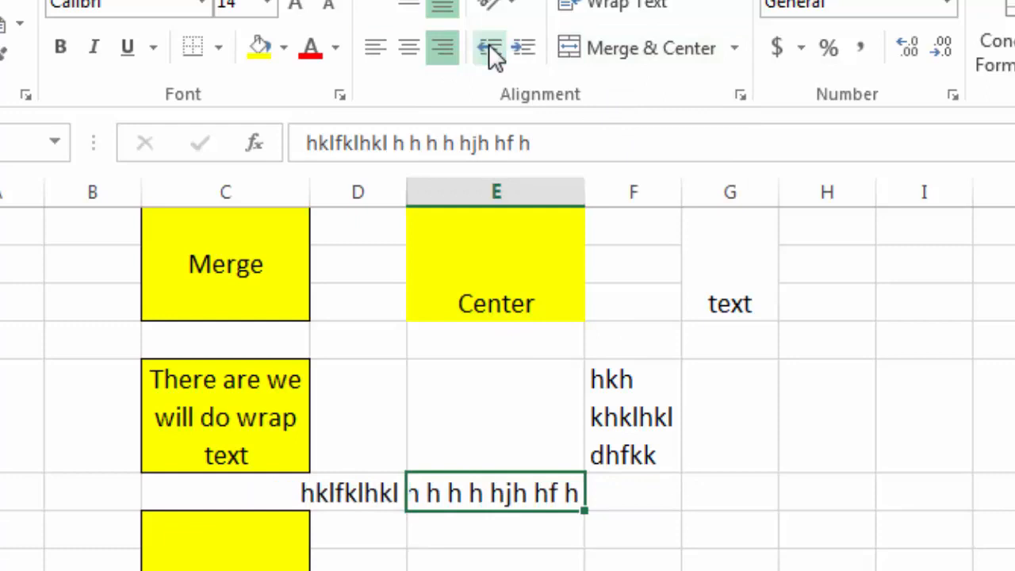
# - Keep decreasing the indent of the column E text until it starts at the cell's left edge
pyautogui.click(489, 47)
pyautogui.click(486, 48)
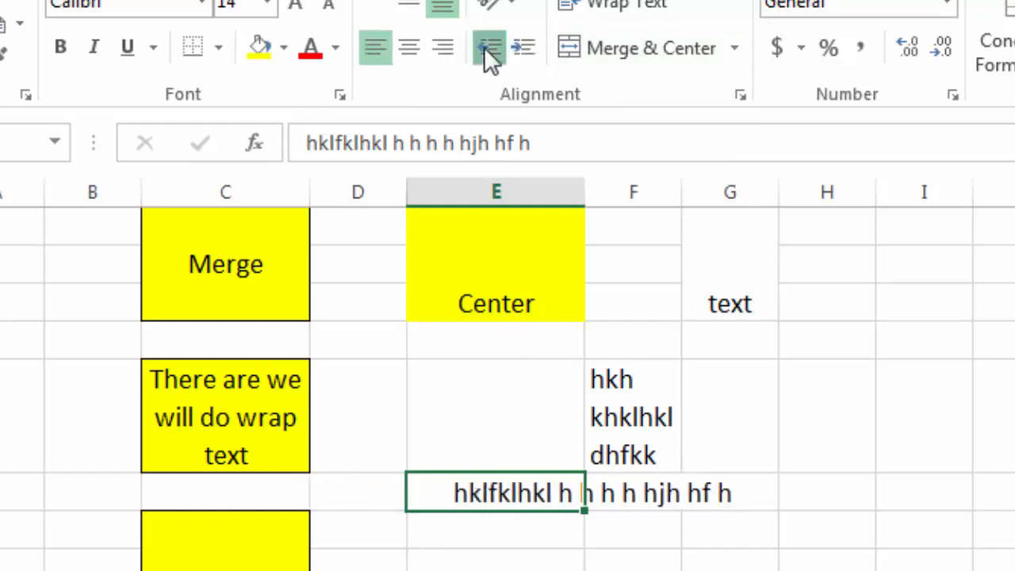
pyautogui.click(485, 48)
pyautogui.click(485, 49)
pyautogui.click(485, 48)
pyautogui.click(486, 49)
pyautogui.click(813, 468)
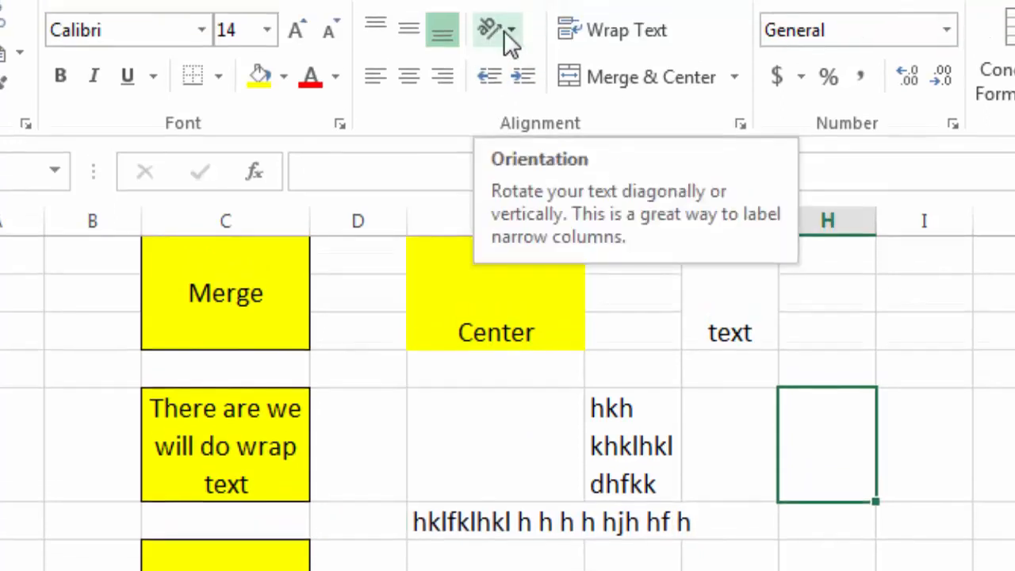
# - Set the text orientation of the merged Orientation cell in column C to Angle Counterclockwise
pyautogui.click(516, 49)
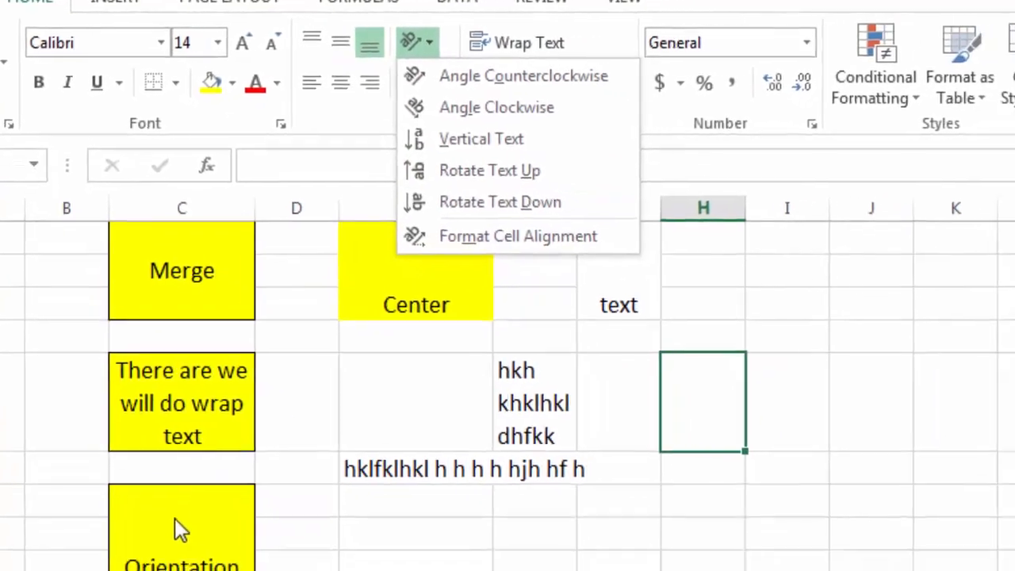
pyautogui.click(161, 495)
pyautogui.click(161, 494)
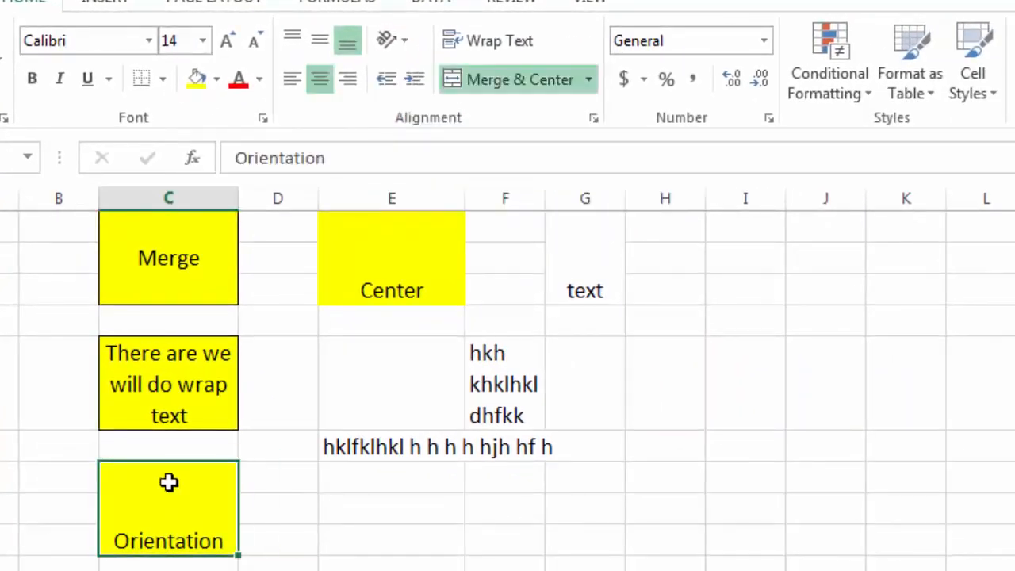
pyautogui.click(404, 41)
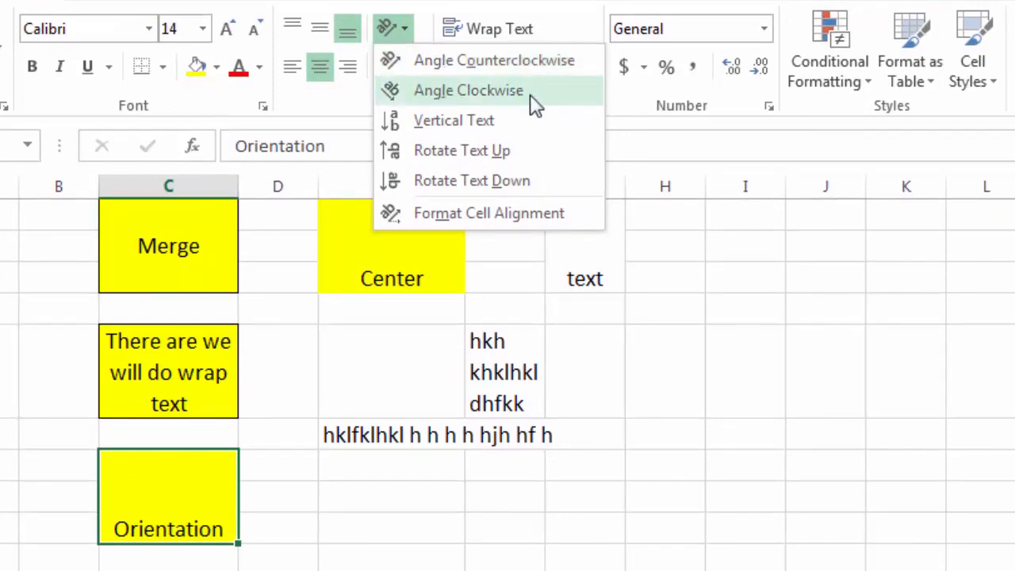
pyautogui.click(470, 64)
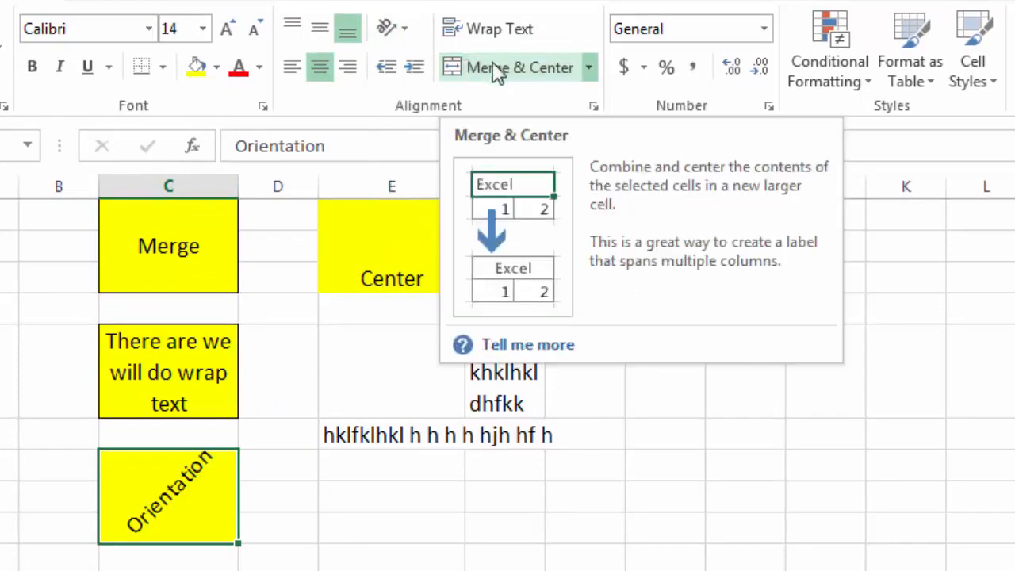
# - Set the merged Orientation cell's text orientation to Angle Clockwise, and change it to Vertical Text
pyautogui.click(408, 33)
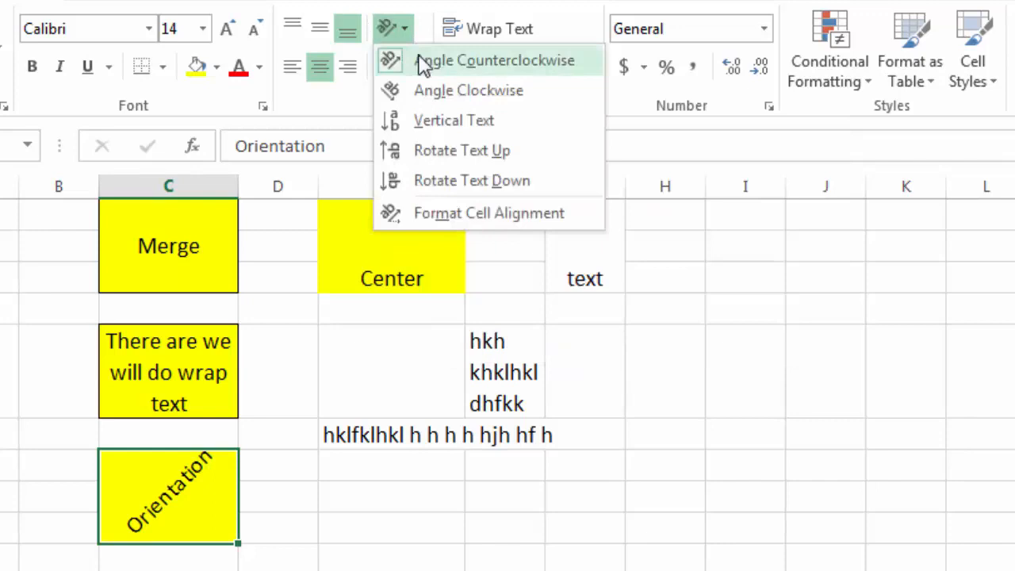
pyautogui.click(422, 93)
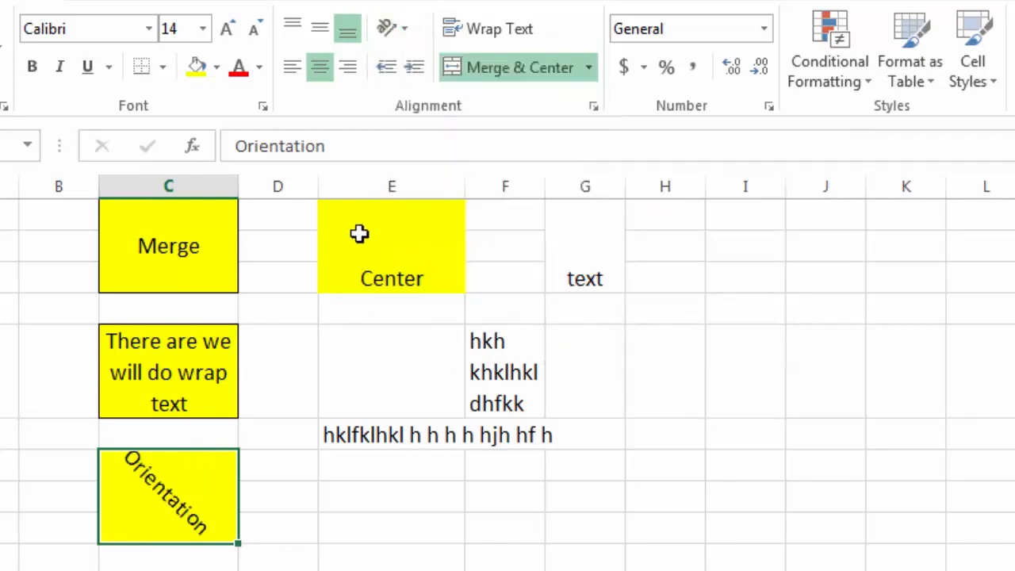
pyautogui.click(408, 33)
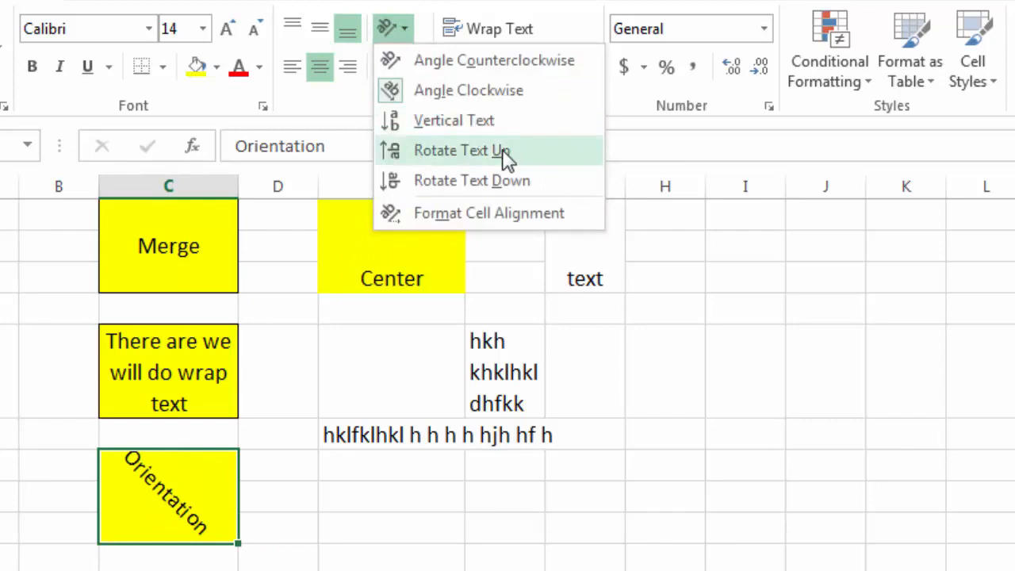
pyautogui.click(468, 124)
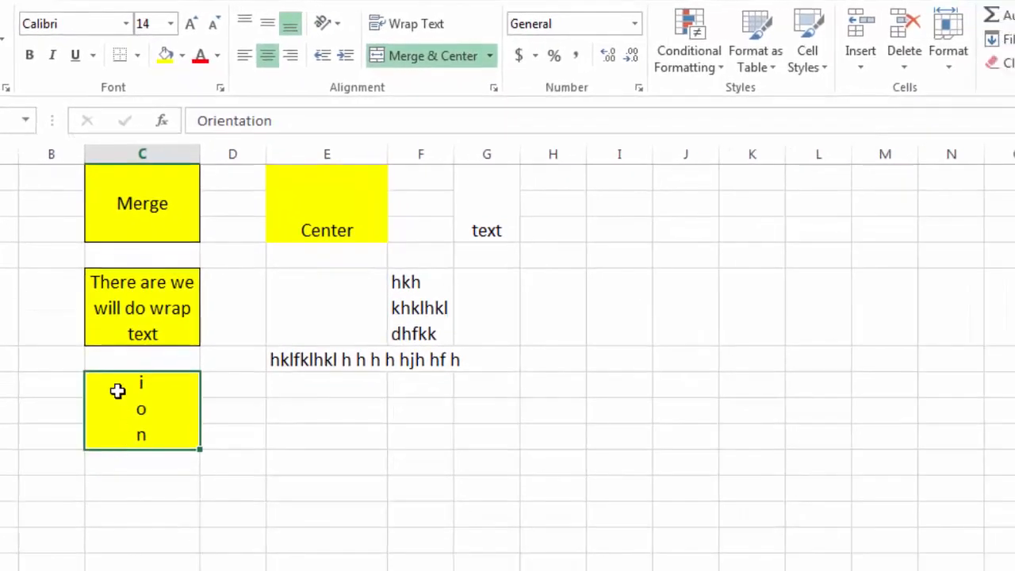
# - Extend the merged Orientation cell downward to five and finally eight rows in column C to make room for the vertical text
pyautogui.moveTo(118, 417); pyautogui.dragTo(118, 460)
pyautogui.moveTo(106, 388); pyautogui.dragTo(112, 497)
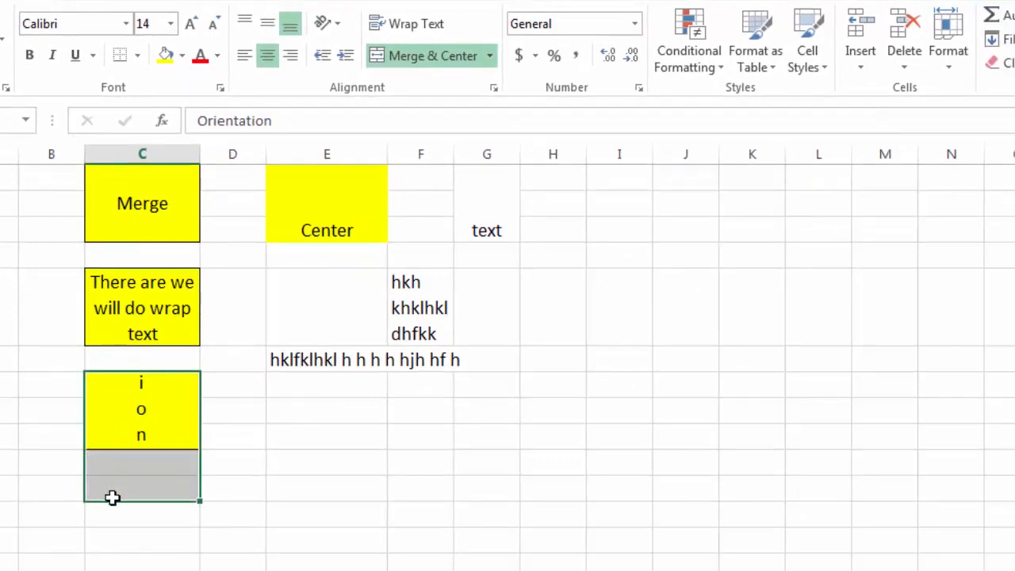
pyautogui.click(428, 58)
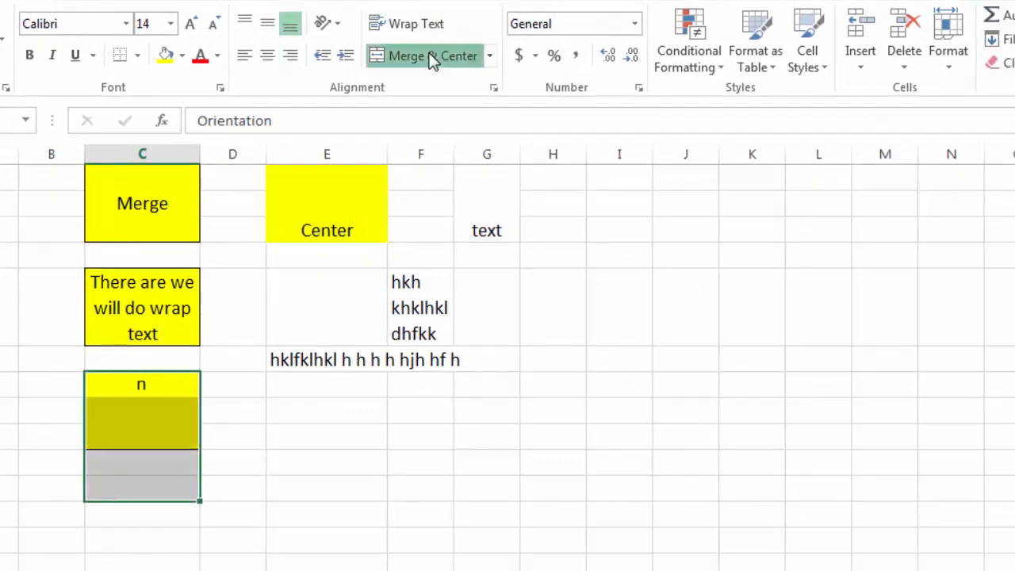
pyautogui.moveTo(107, 382); pyautogui.dragTo(116, 562)
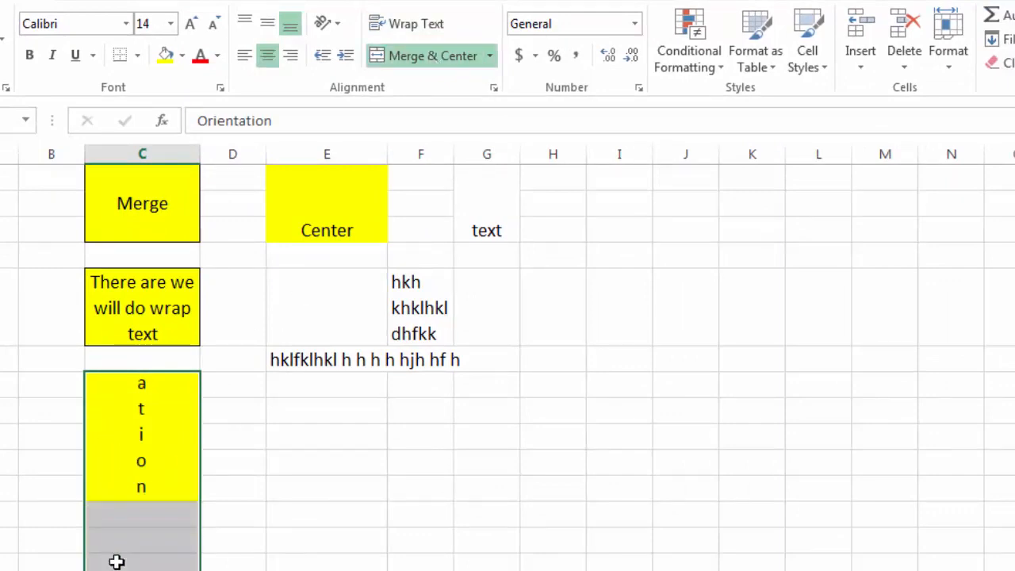
pyautogui.click(405, 55)
pyautogui.click(242, 460)
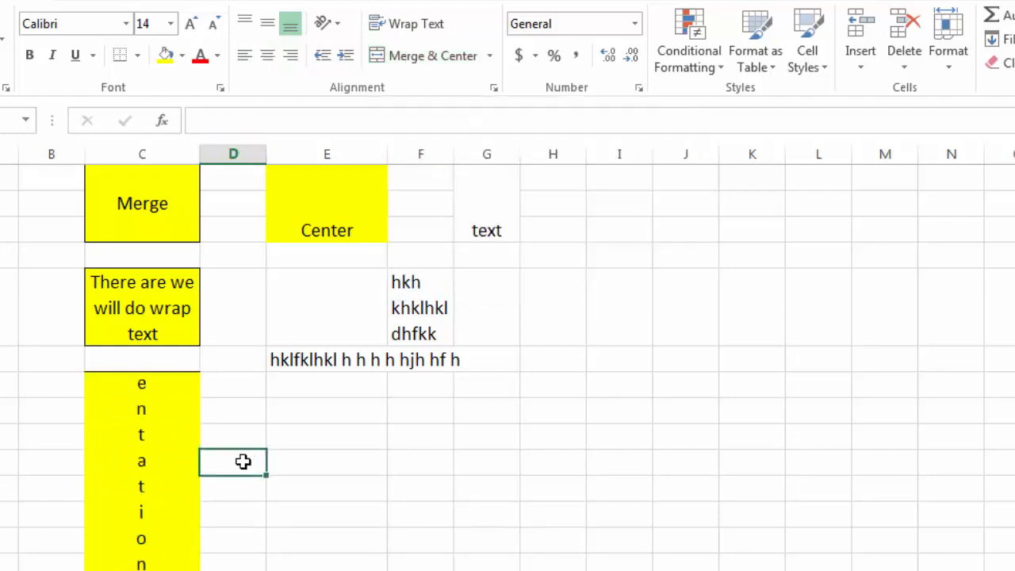
pyautogui.scroll(-1, 250, 434)
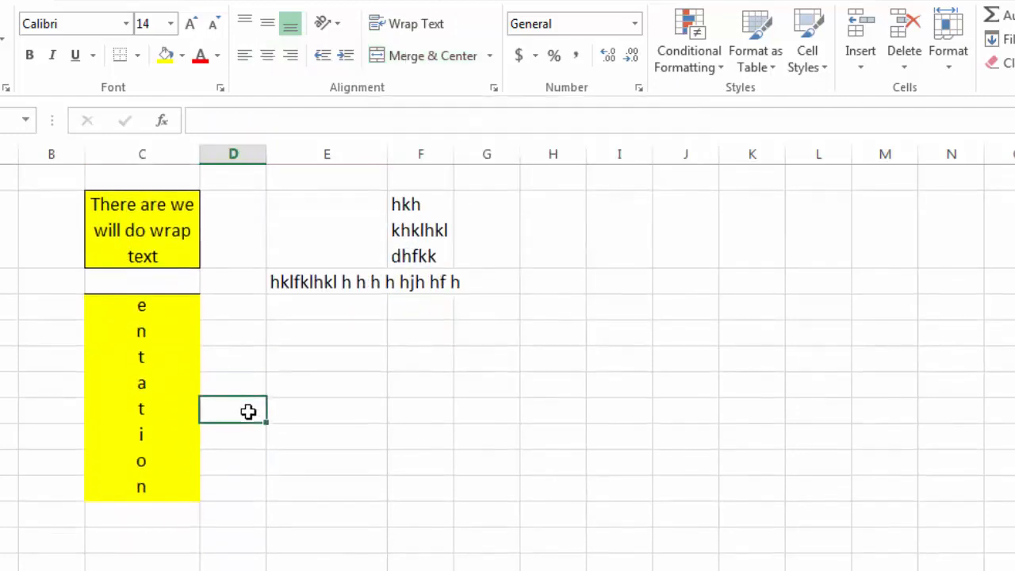
pyautogui.click(170, 341)
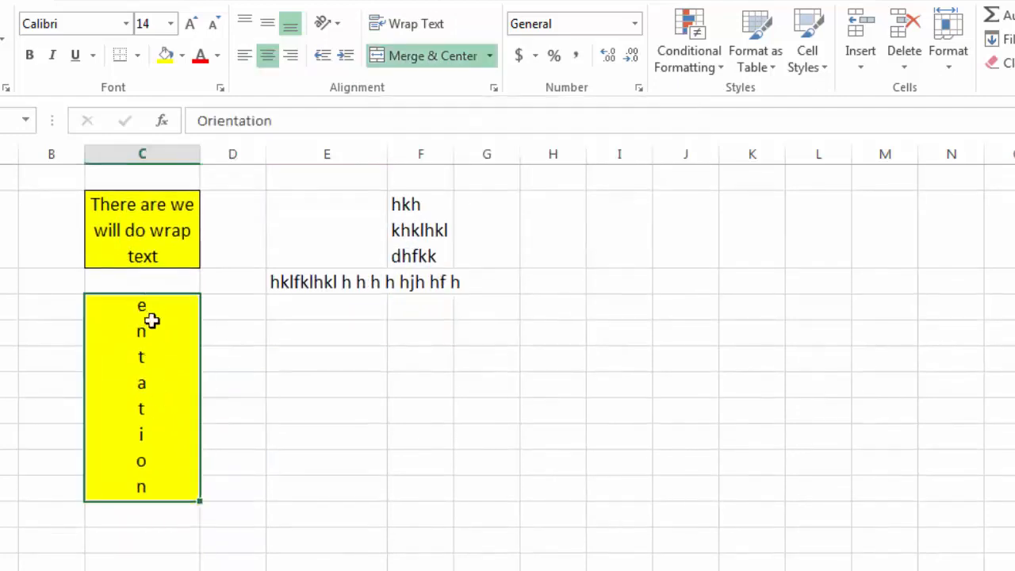
pyautogui.scroll(1, 224, 366)
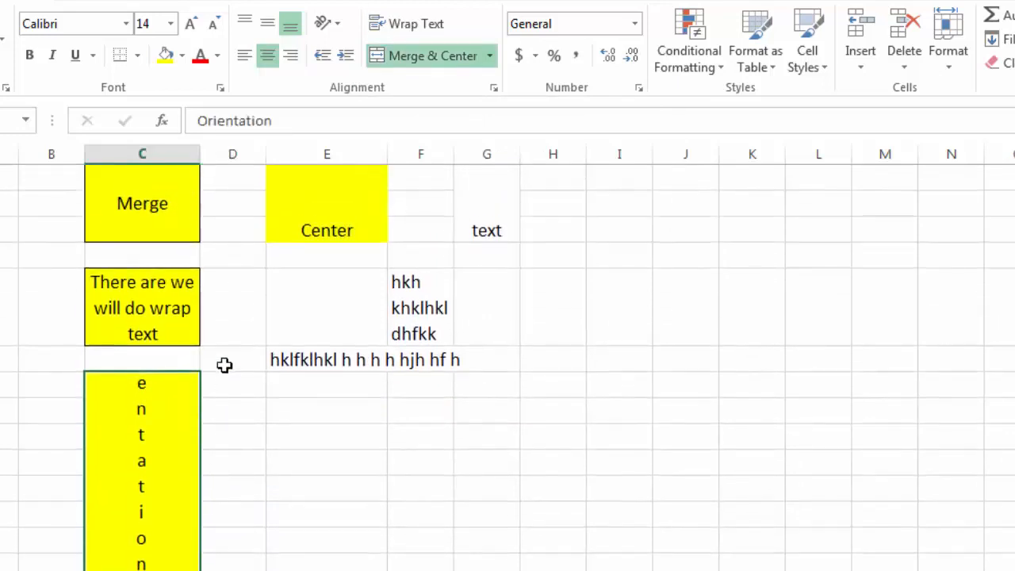
# - Undo the enlargement of the Orientation cell, and merge and center its original three rows in column C again
pyautogui.hotkey('ctrl', 'z')
pyautogui.hotkey('ctrl', 'z')
pyautogui.hotkey('ctrl', 'z')
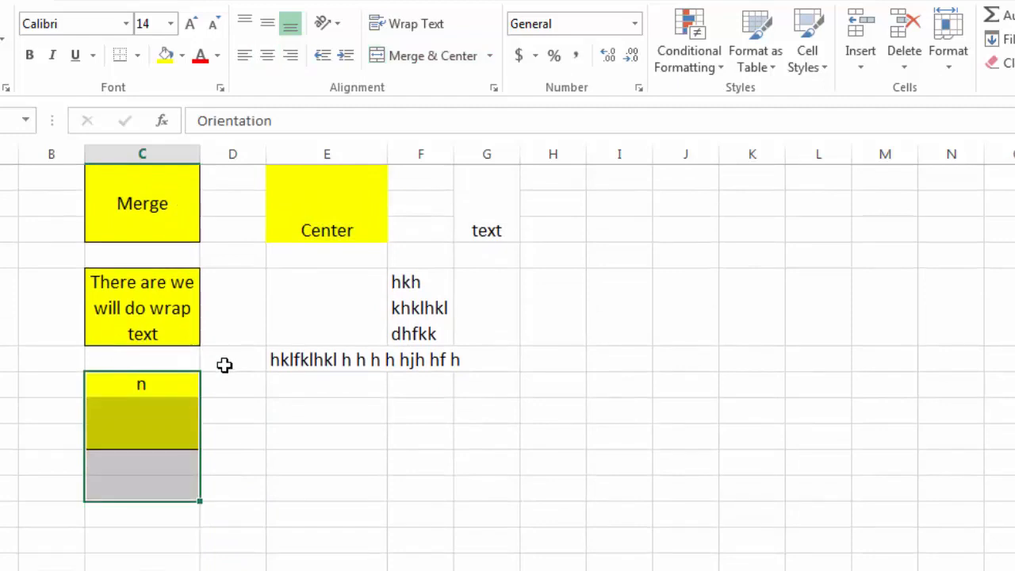
pyautogui.click(169, 402)
pyautogui.click(132, 386)
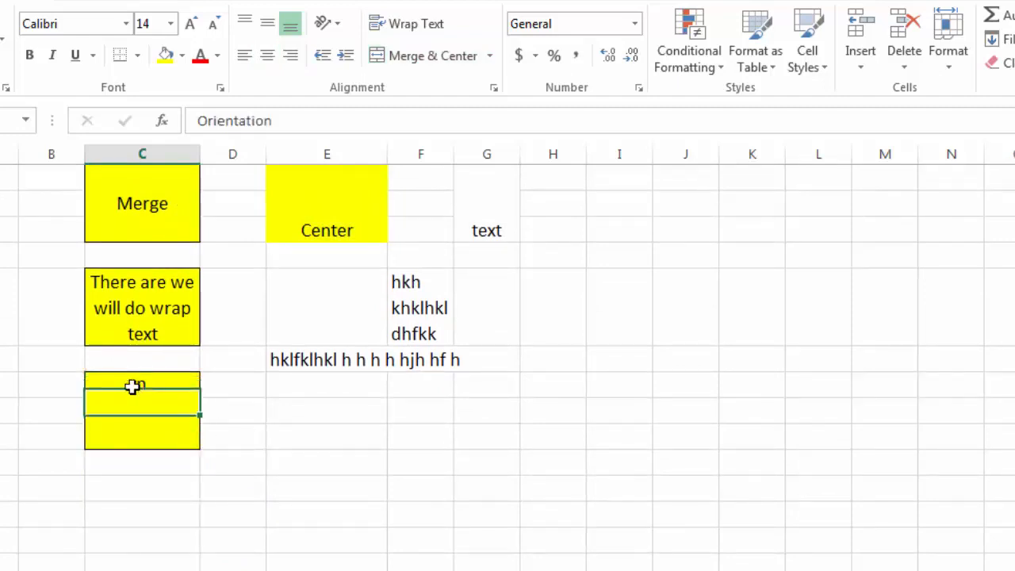
pyautogui.moveTo(132, 386); pyautogui.dragTo(138, 428)
pyautogui.click(408, 58)
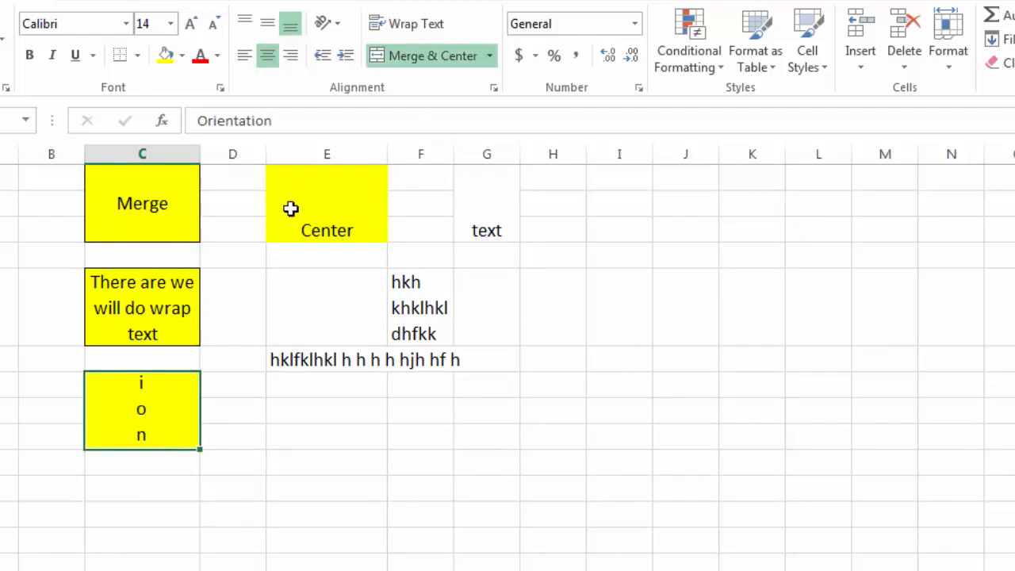
# - Set the merged Orientation cell's text orientation to Rotate Text Up, and change it to Rotate Text Down
pyautogui.click(339, 24)
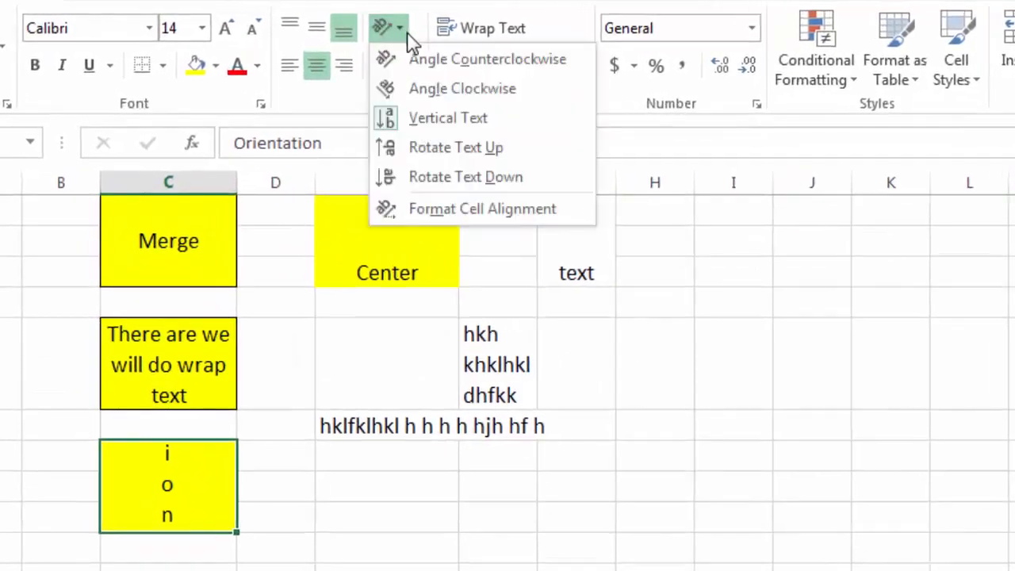
pyautogui.click(465, 155)
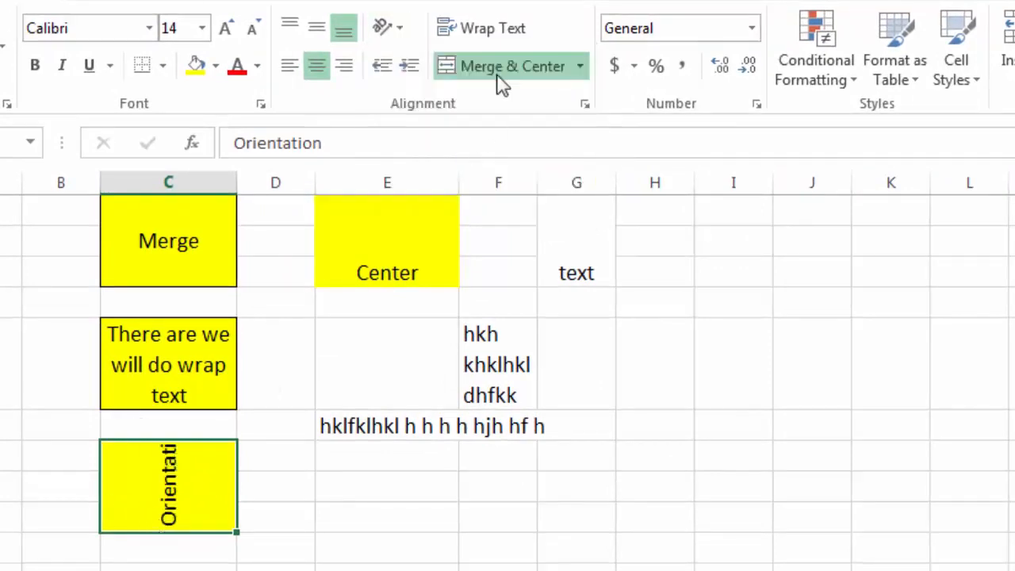
pyautogui.click(396, 30)
pyautogui.click(428, 181)
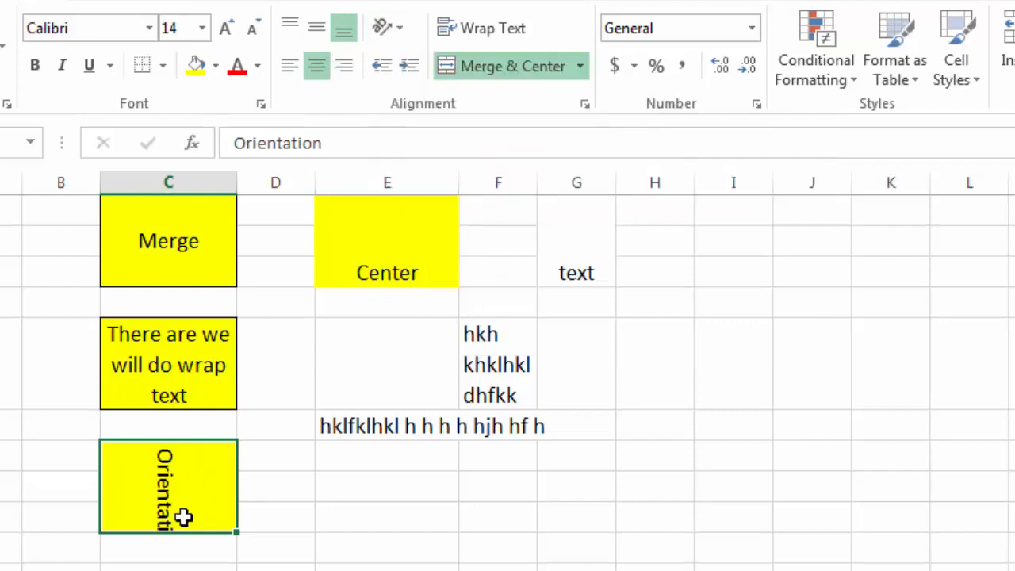
# - Set the Orientation cell's text angle to -45 degrees in the Format Cells alignment settings
pyautogui.click(402, 31)
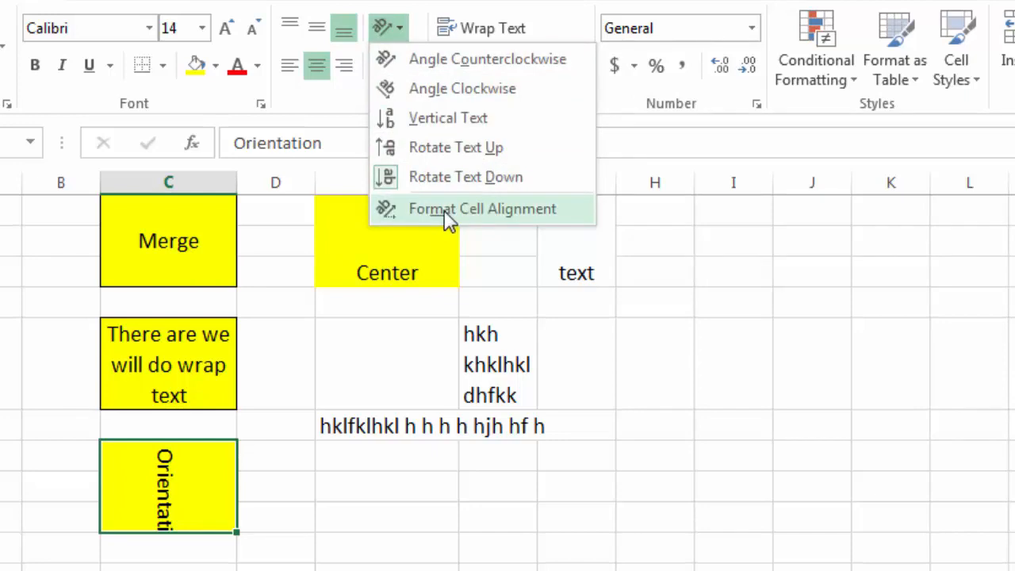
pyautogui.press('Escape')
pyautogui.hotkey('ctrl', '1')
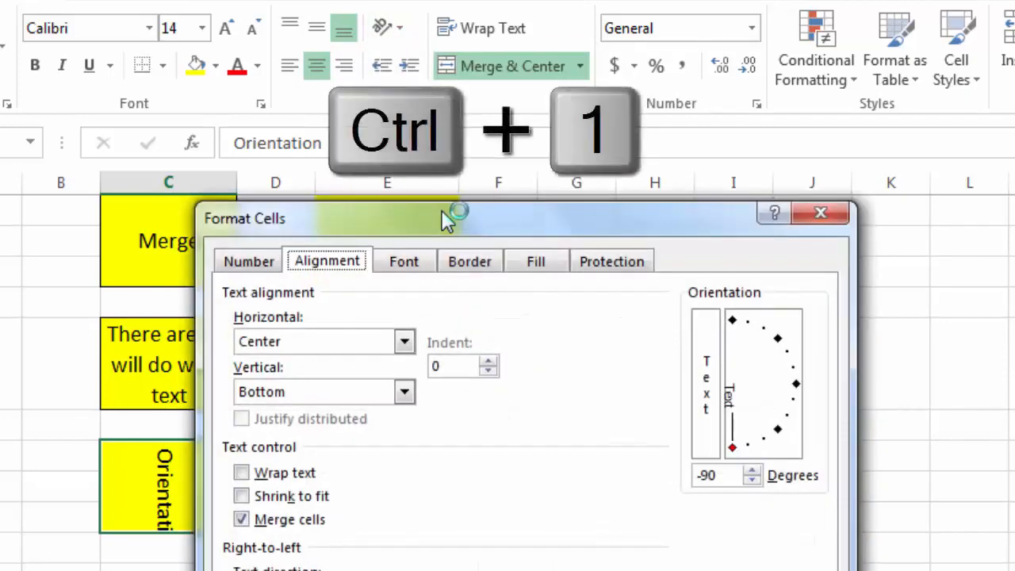
pyautogui.moveTo(448, 222); pyautogui.dragTo(535, 51)
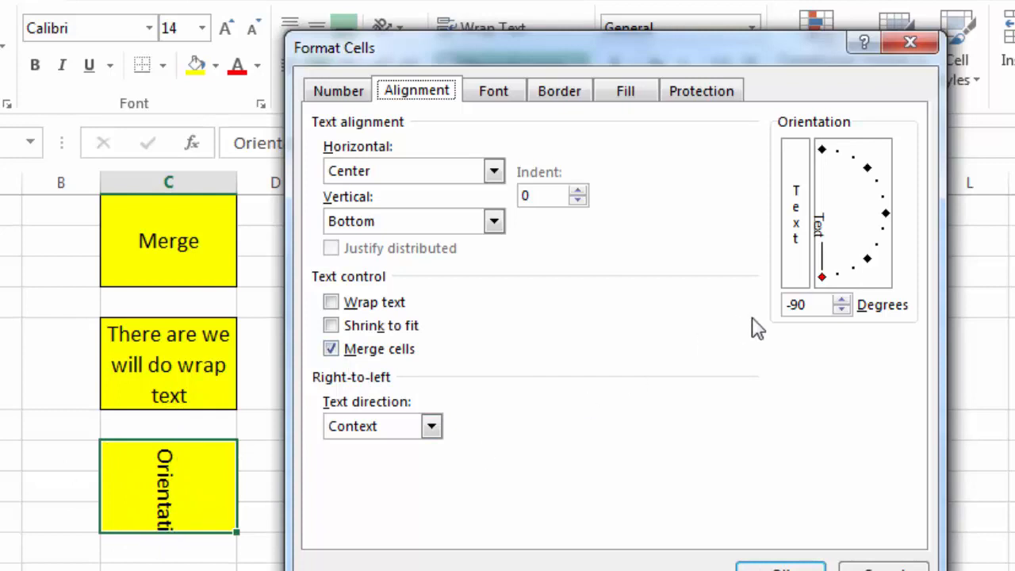
pyautogui.moveTo(825, 284); pyautogui.dragTo(872, 271)
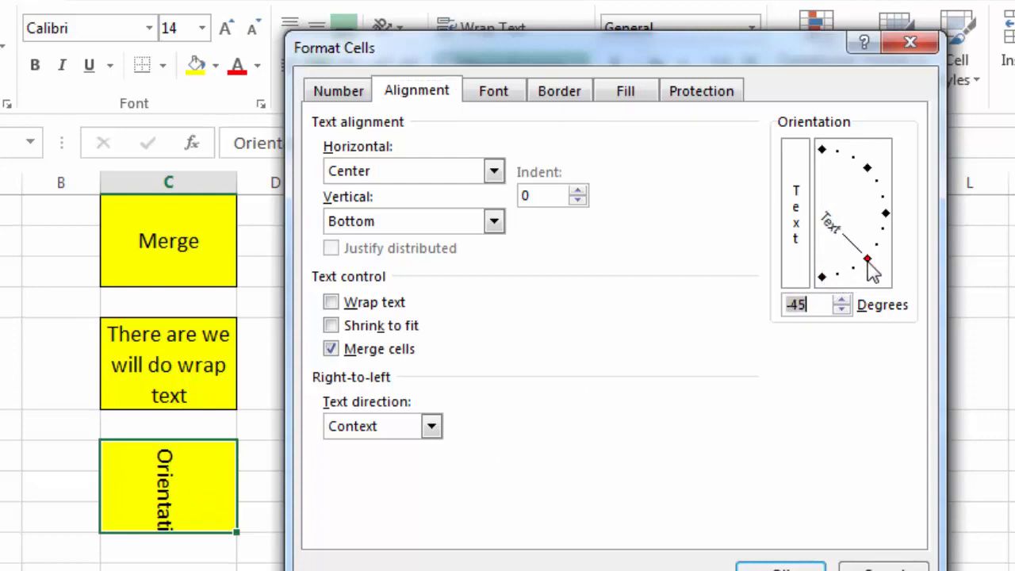
pyautogui.click(792, 568)
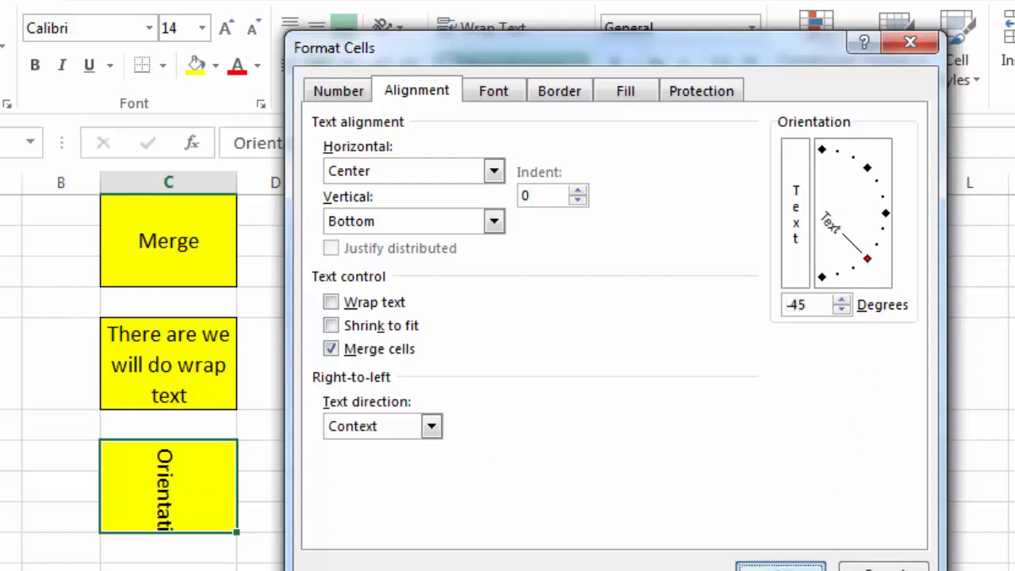
# - Switch to the worksheet with the 2020-21 salary table and examine which cell in row 1 holds the title
pyautogui.click(366, 552)
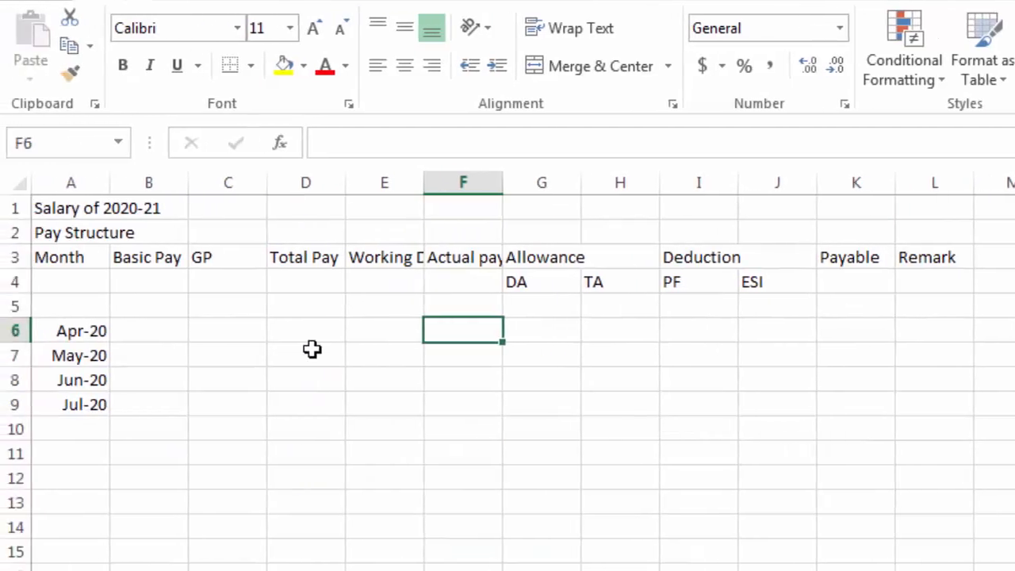
pyautogui.click(223, 349)
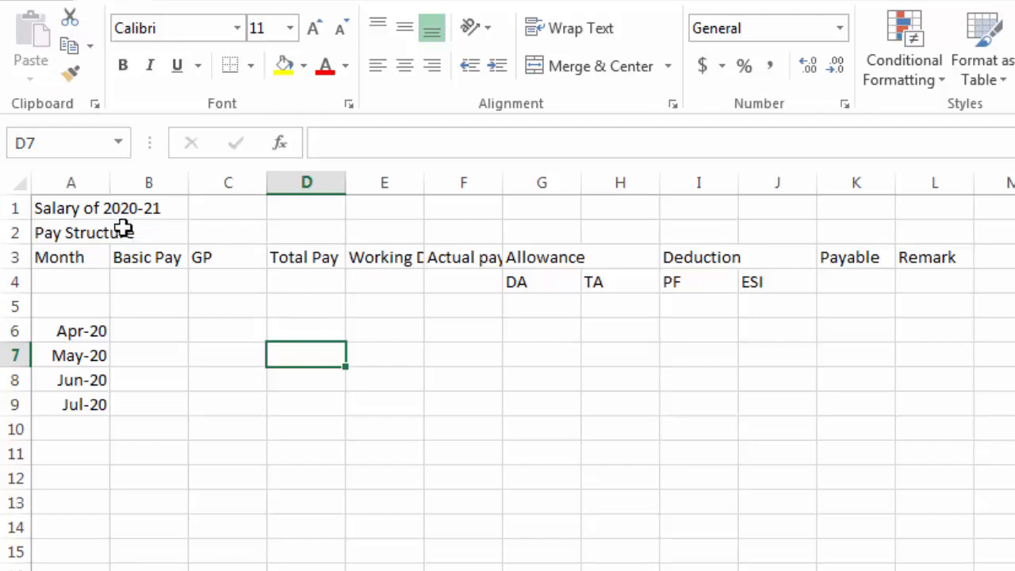
pyautogui.click(83, 211)
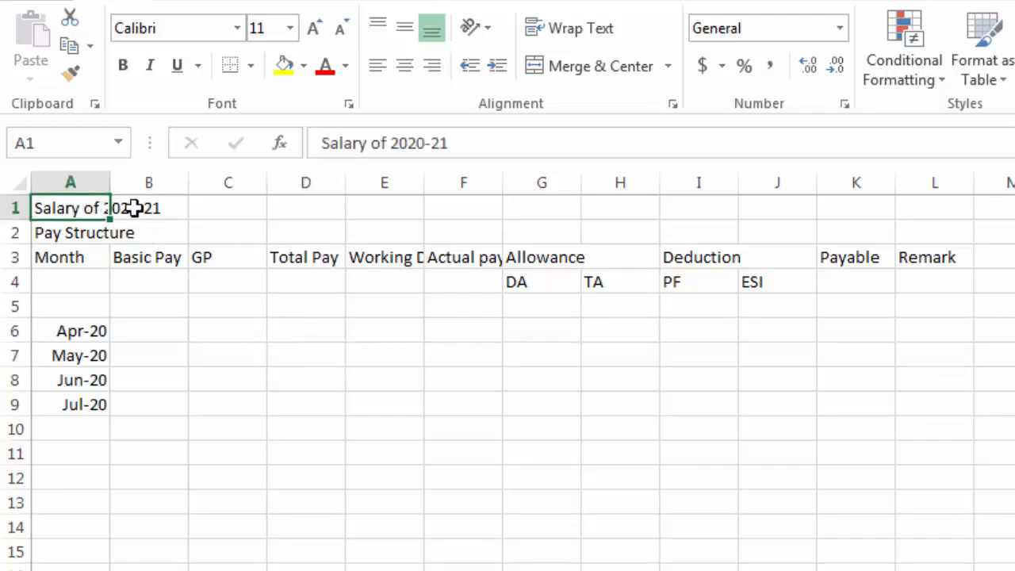
pyautogui.click(163, 209)
pyautogui.click(199, 209)
pyautogui.click(50, 208)
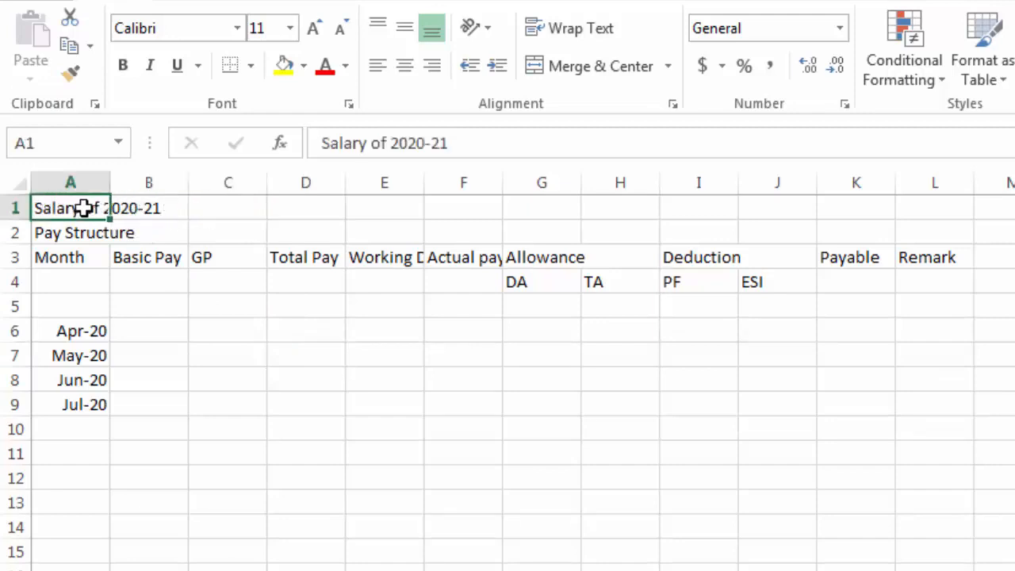
pyautogui.click(211, 208)
pyautogui.click(101, 208)
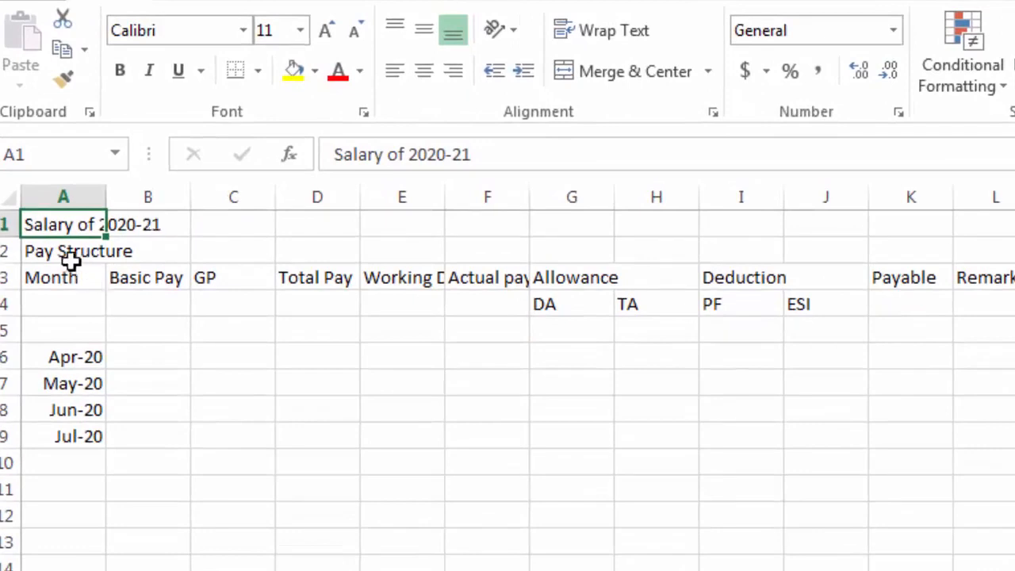
# - Merge and center the Pay Structure heading across A2:L2
pyautogui.click(46, 259)
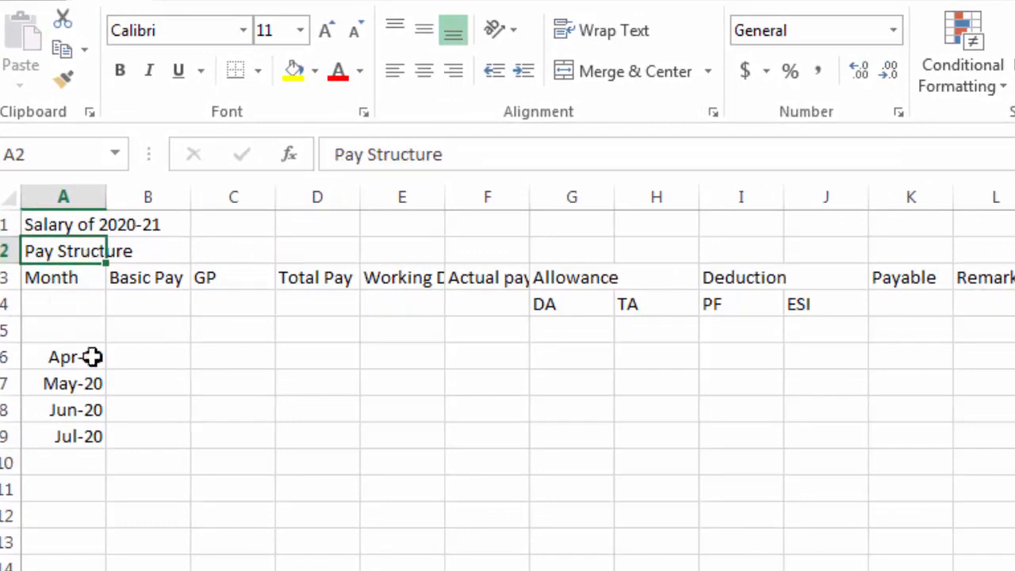
pyautogui.moveTo(50, 254); pyautogui.dragTo(1003, 254)
pyautogui.click(595, 72)
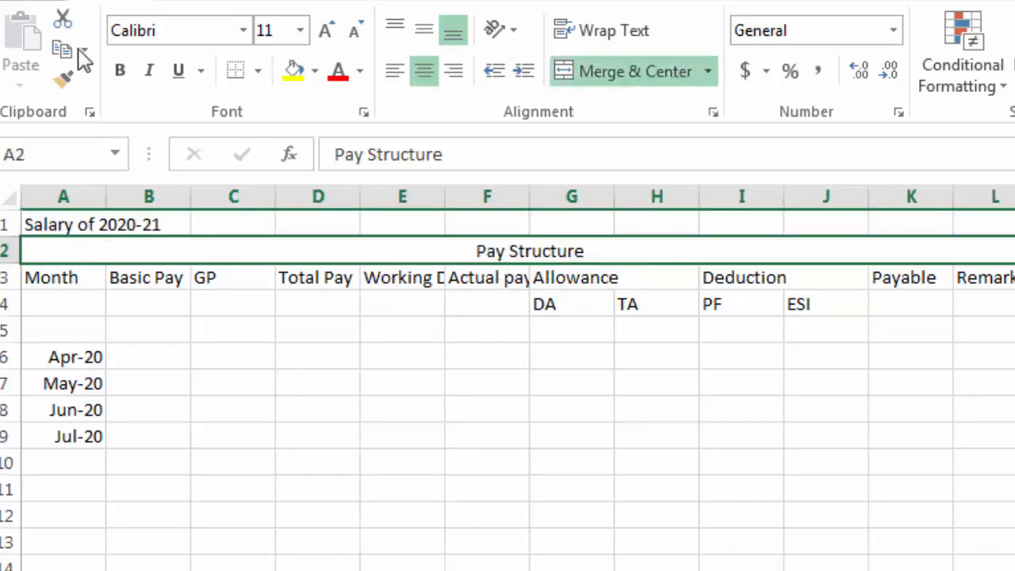
# - Make the merged Pay Structure heading bold with font size 18
pyautogui.click(120, 70)
pyautogui.click(304, 29)
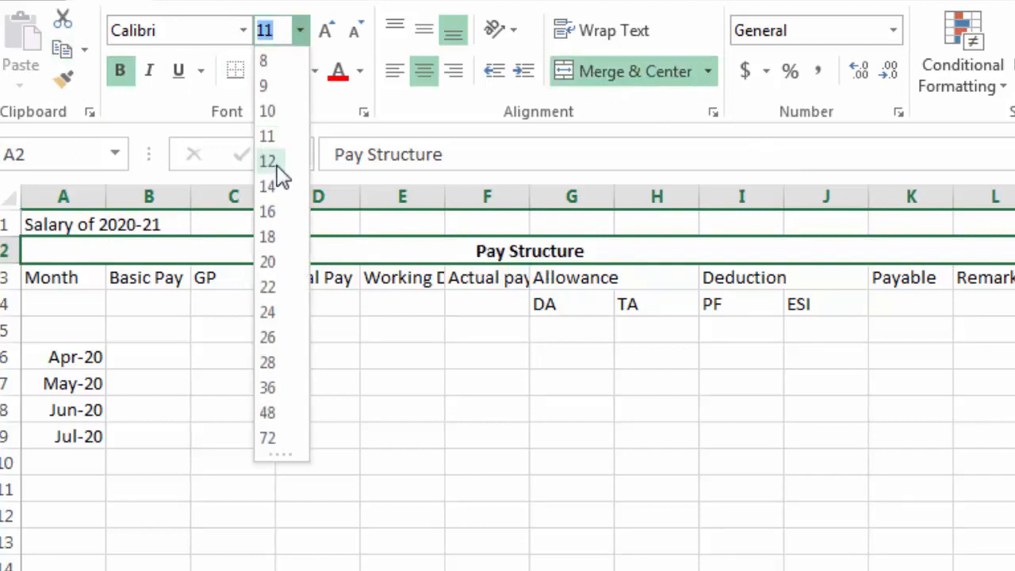
pyautogui.click(267, 236)
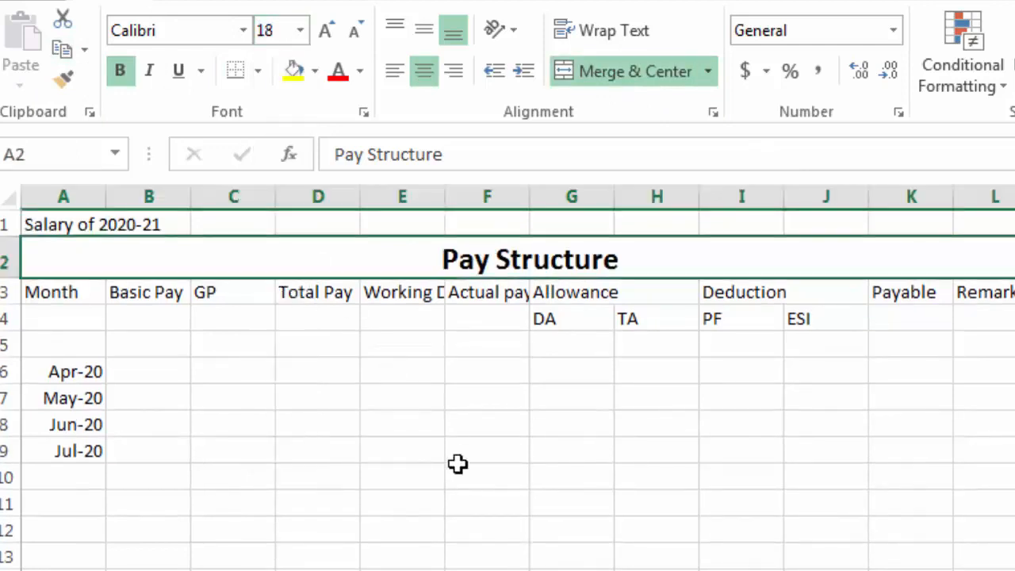
pyautogui.click(456, 478)
pyautogui.click(391, 252)
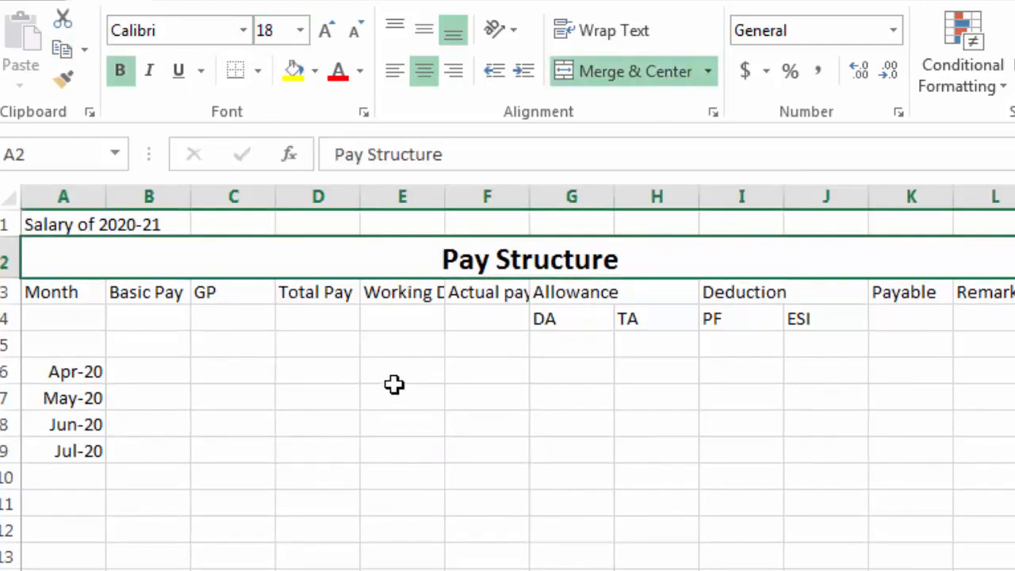
# - Merge and center the Month header over A3:A5 and middle-align it vertically
pyautogui.click(54, 295)
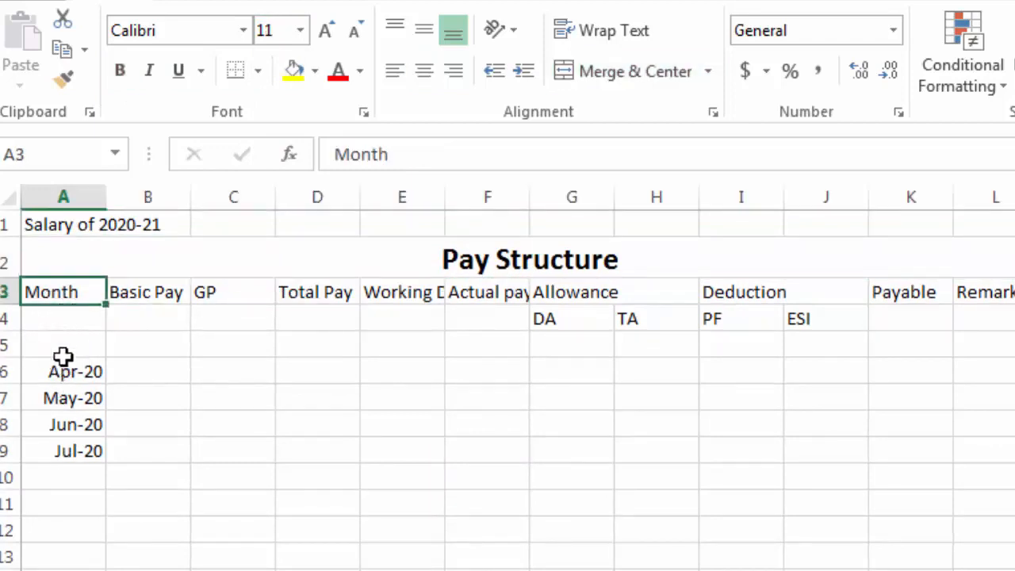
pyautogui.moveTo(66, 292); pyautogui.dragTo(71, 346)
pyautogui.click(617, 76)
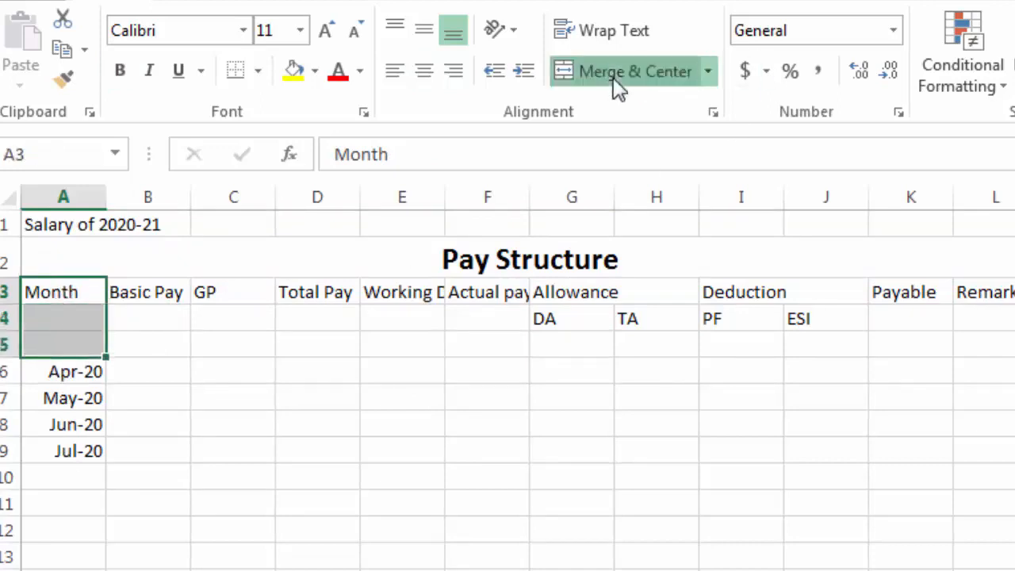
pyautogui.click(426, 35)
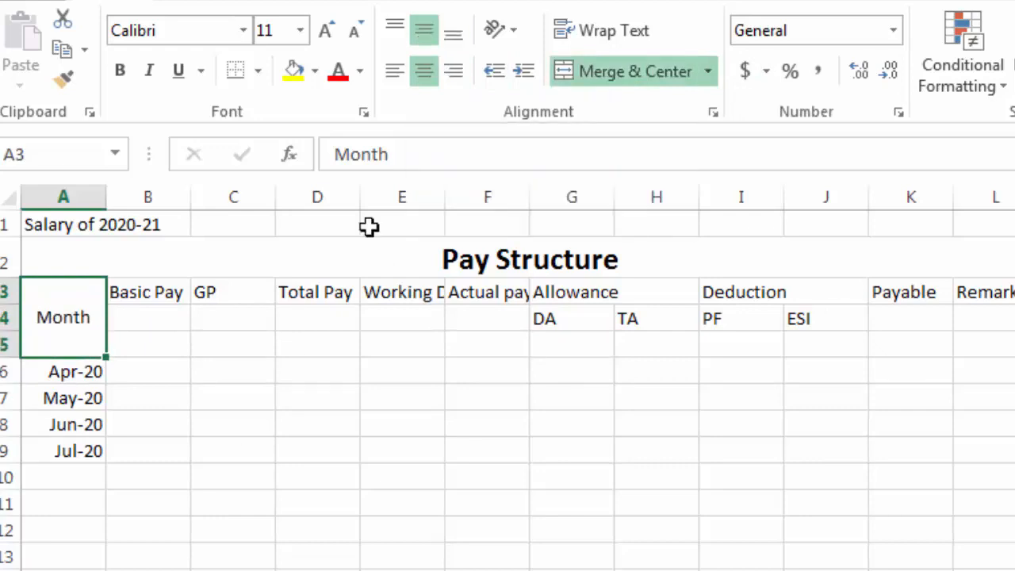
# - Angle the merged Month header text counterclockwise
pyautogui.click(514, 32)
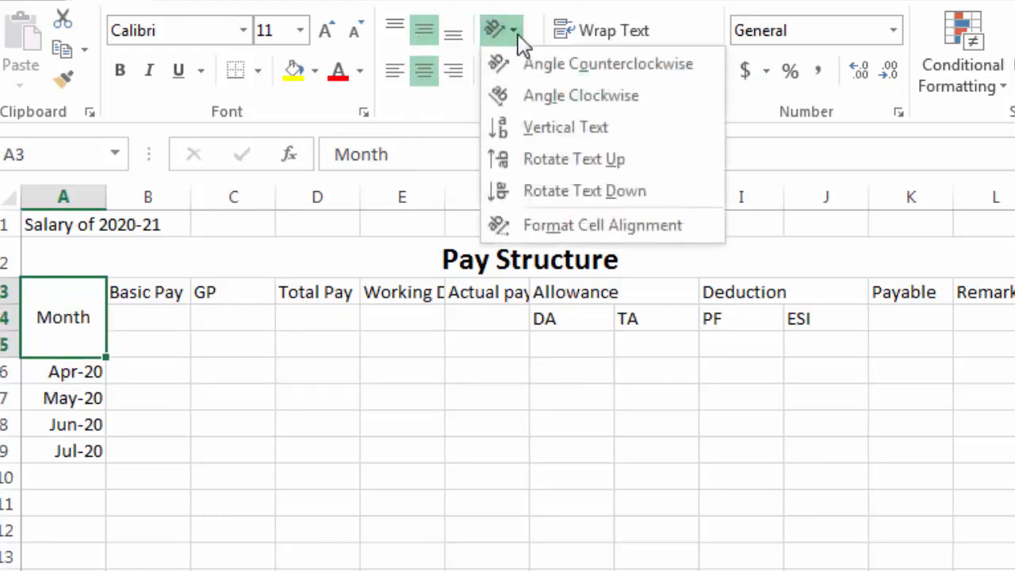
pyautogui.click(547, 65)
pyautogui.click(242, 425)
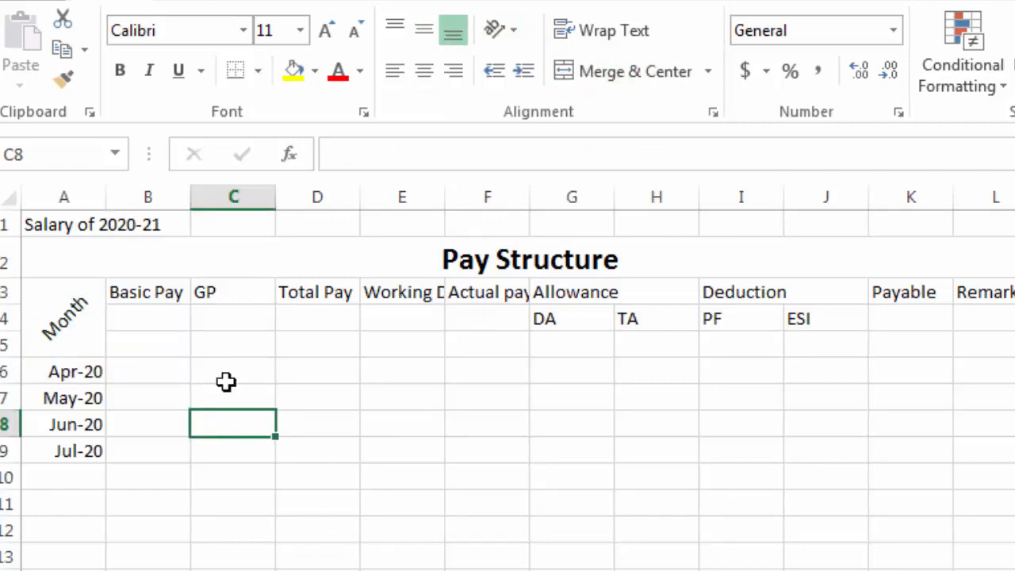
# - Merge and center the Basic Pay header over B3:B4
pyautogui.click(167, 300)
pyautogui.moveTo(166, 304)
pyautogui.mouseDown()
pyautogui.moveTo(166, 331)
pyautogui.moveTo(166, 321)
pyautogui.mouseUp()
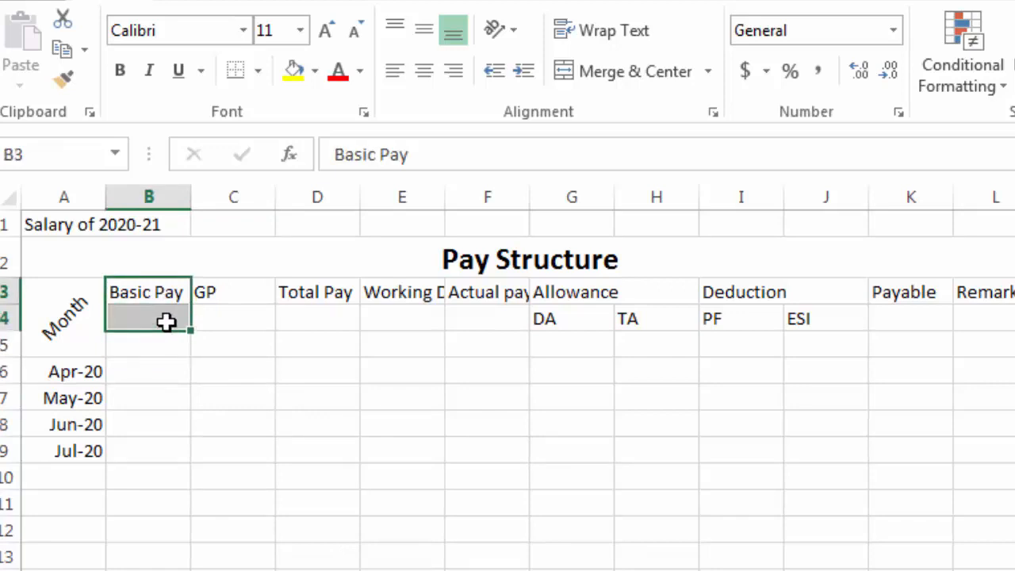
pyautogui.click(584, 79)
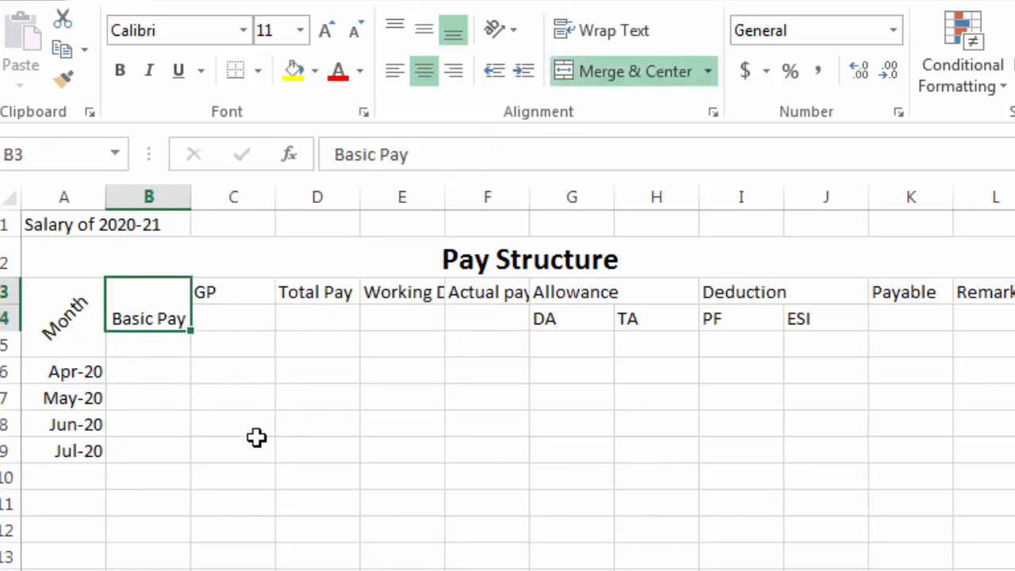
# - Enter the column numbers 1, 2, 3 and 4 in cells B5 to E5 below the headers
pyautogui.click(144, 355)
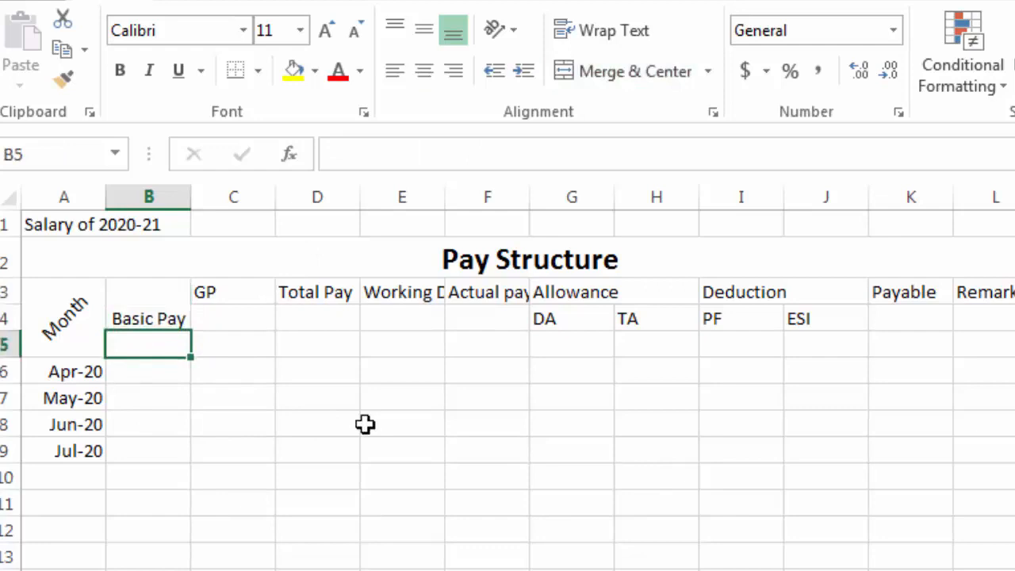
pyautogui.write('1')
pyautogui.press('Tab')
pyautogui.write('2')
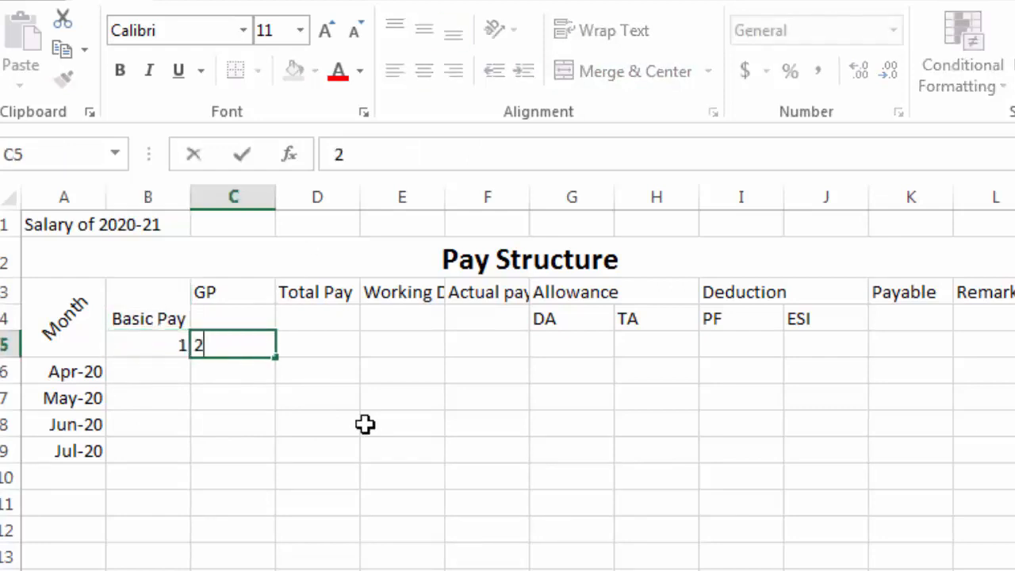
pyautogui.press('Tab')
pyautogui.write('3')
pyautogui.press('Tab')
pyautogui.write('4')
pyautogui.press('Tab')
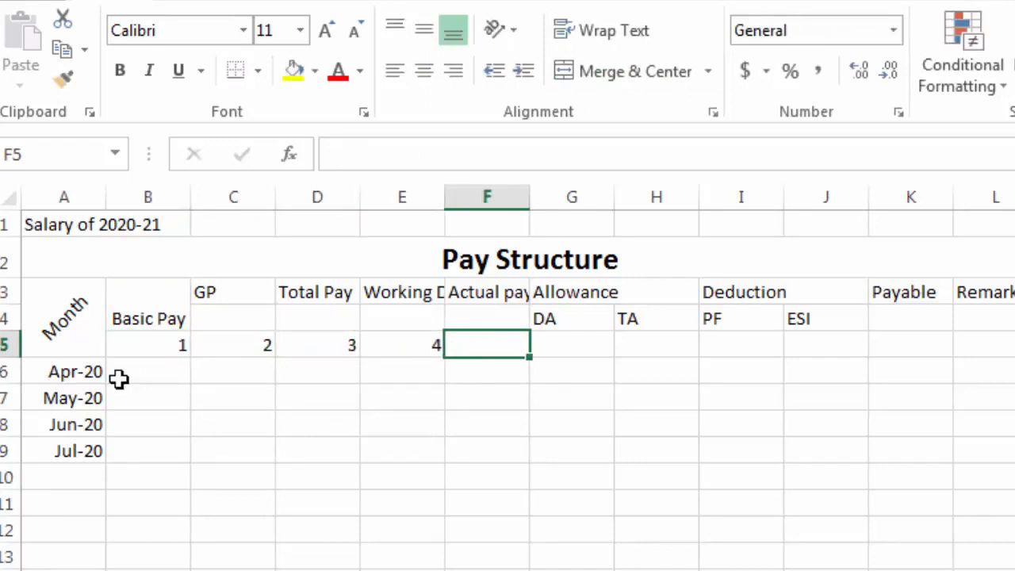
# - Middle-align the Basic Pay header vertically and center the number row B5:L5 horizontally
pyautogui.click(130, 298)
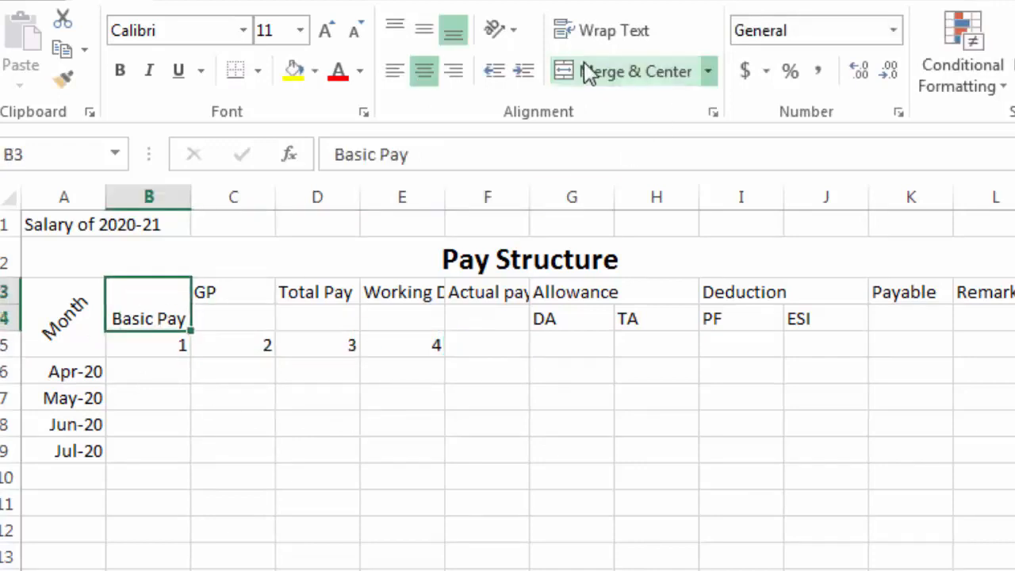
pyautogui.click(425, 31)
pyautogui.moveTo(148, 350); pyautogui.dragTo(1007, 344)
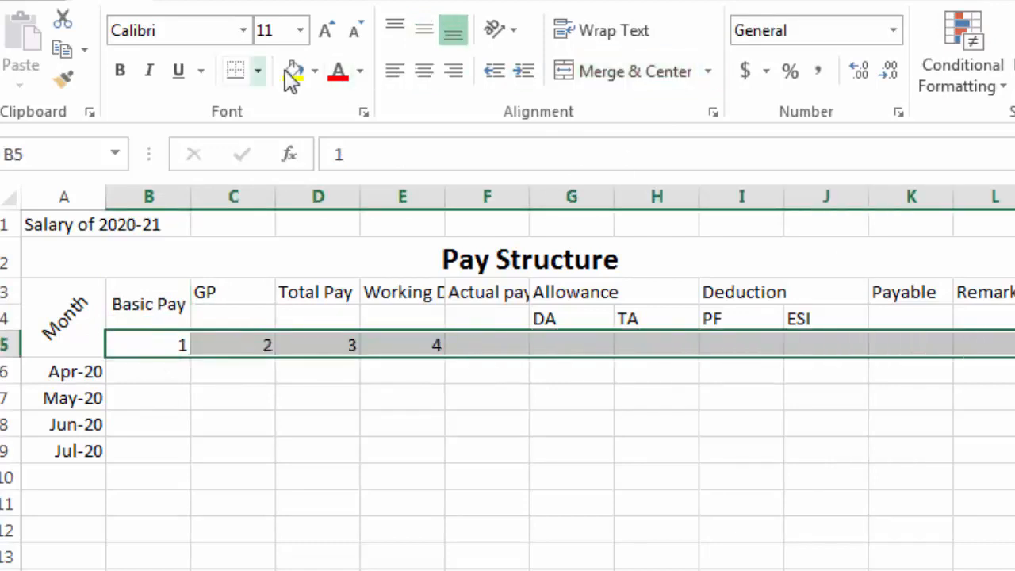
pyautogui.click(424, 71)
pyautogui.click(305, 424)
pyautogui.click(135, 365)
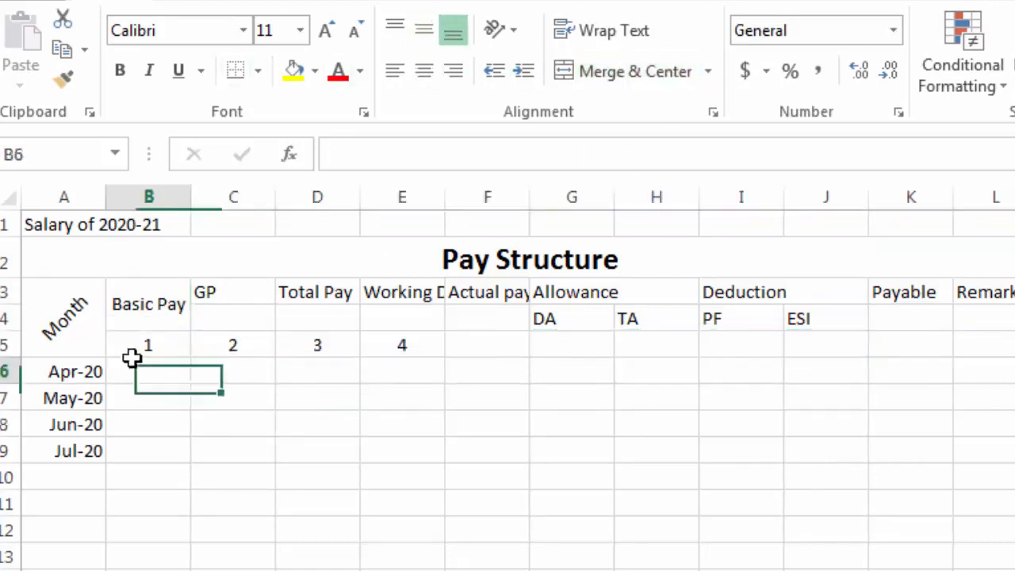
# - Merge and center the GP header over C3:C4 and Total Pay over D3:D4, middle-aligning both vertically
pyautogui.click(241, 295)
pyautogui.moveTo(242, 301); pyautogui.dragTo(242, 310)
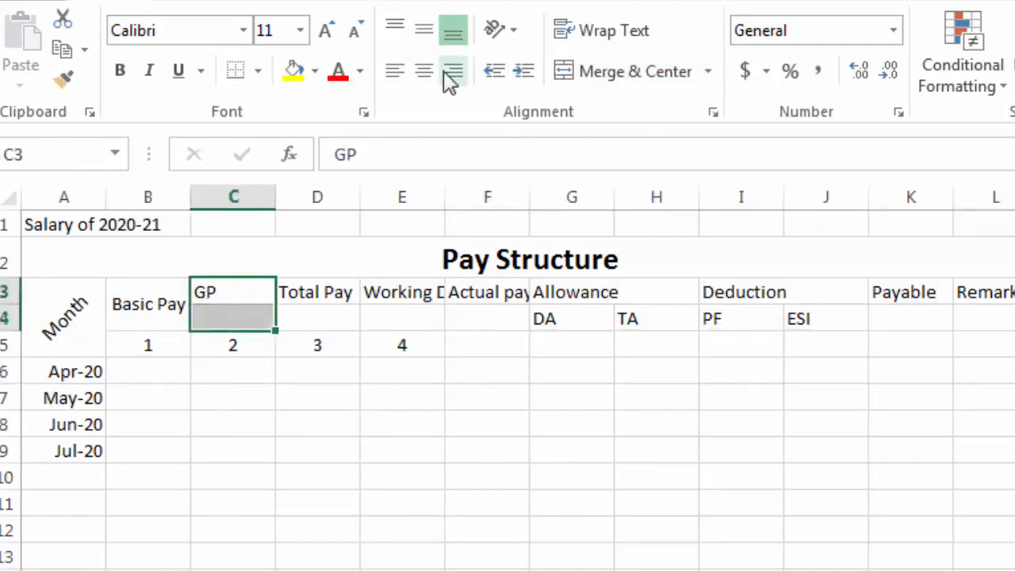
pyautogui.click(585, 75)
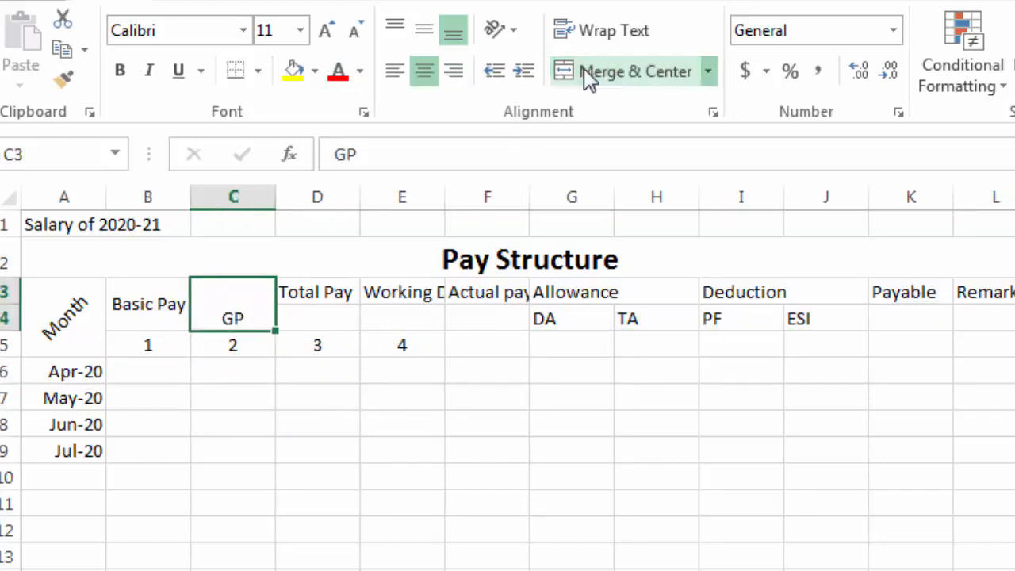
pyautogui.click(422, 32)
pyautogui.moveTo(327, 292); pyautogui.dragTo(326, 326)
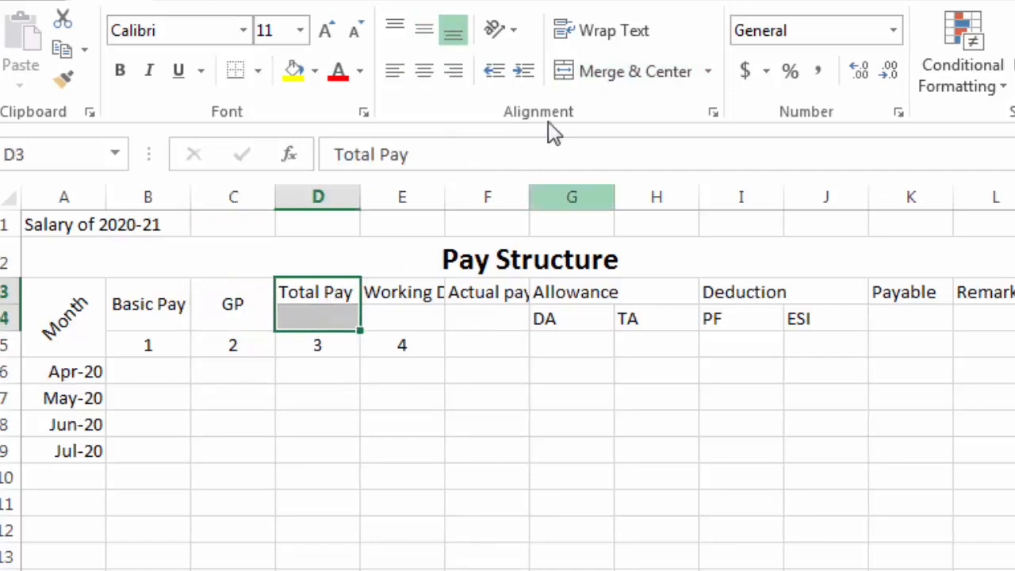
pyautogui.click(581, 73)
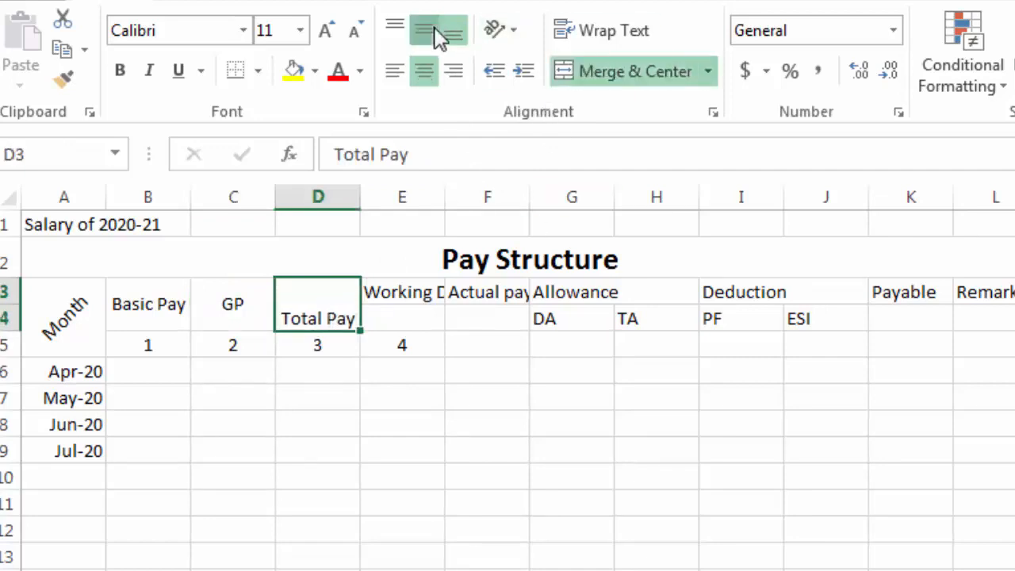
pyautogui.click(428, 33)
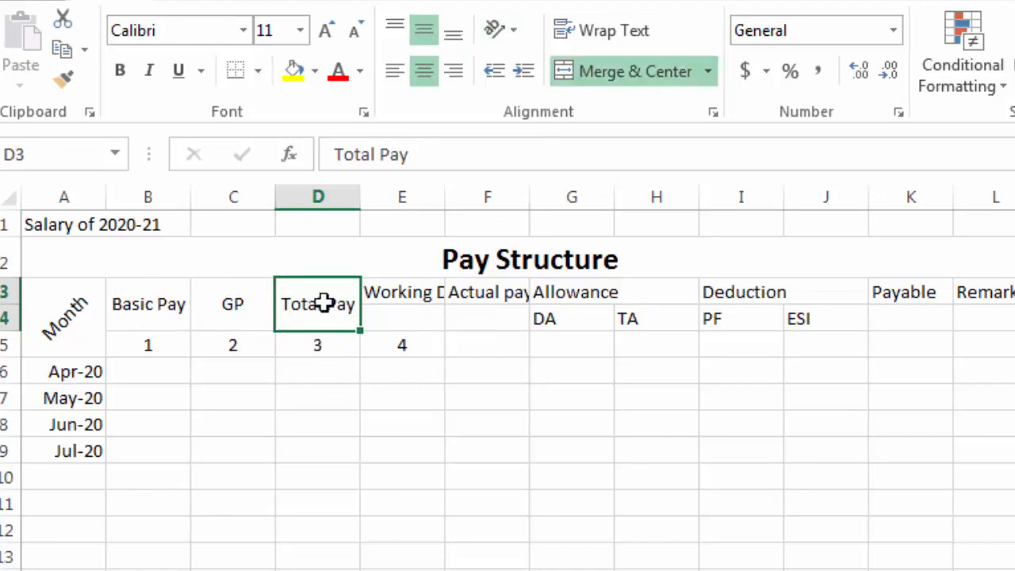
# - Autofit column E, and merge and center the Working Day header over E3:E4 with middle vertical alignment
pyautogui.doubleClick(446, 197)
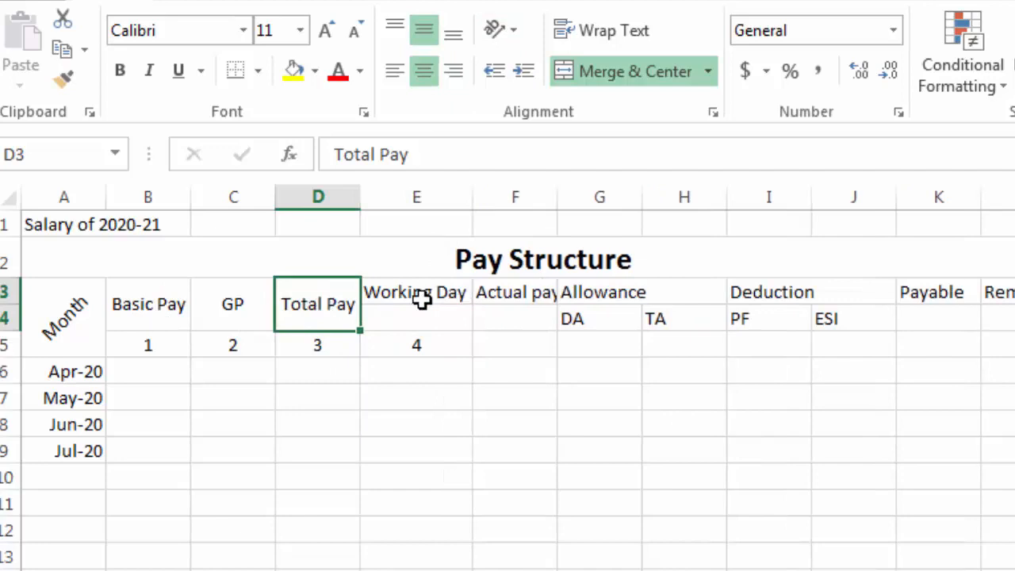
pyautogui.moveTo(421, 300); pyautogui.dragTo(421, 314)
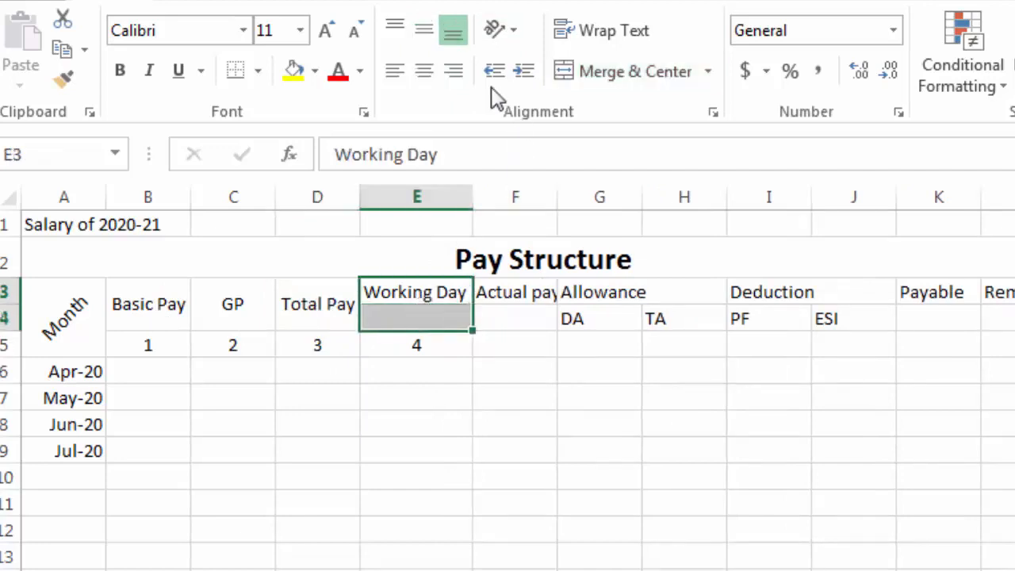
pyautogui.click(589, 71)
pyautogui.click(425, 32)
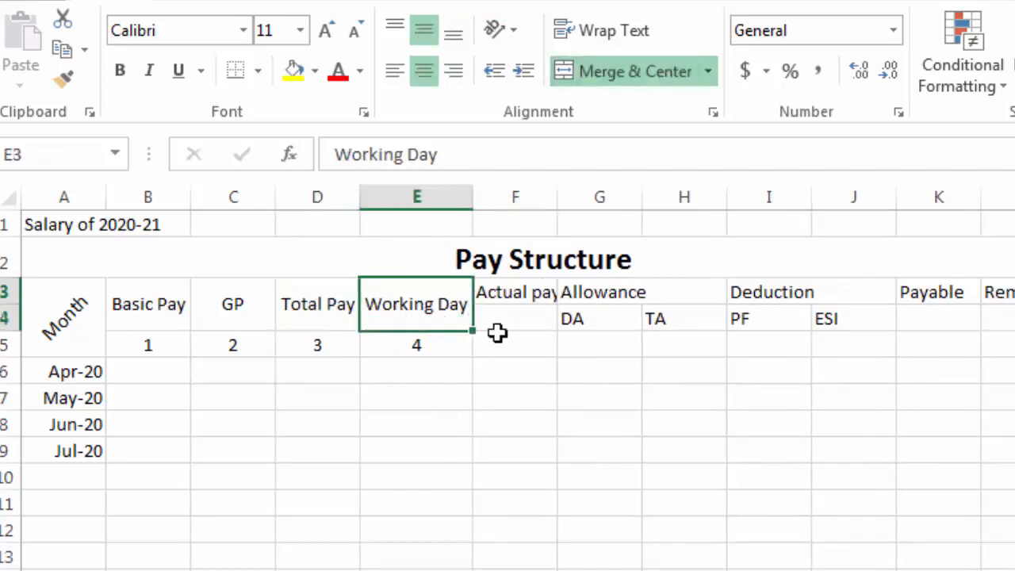
# - Widen column F to fit its header, and merge and center Actual pay over F3:F4 with middle vertical alignment
pyautogui.click(498, 327)
pyautogui.moveTo(555, 209); pyautogui.dragTo(564, 209)
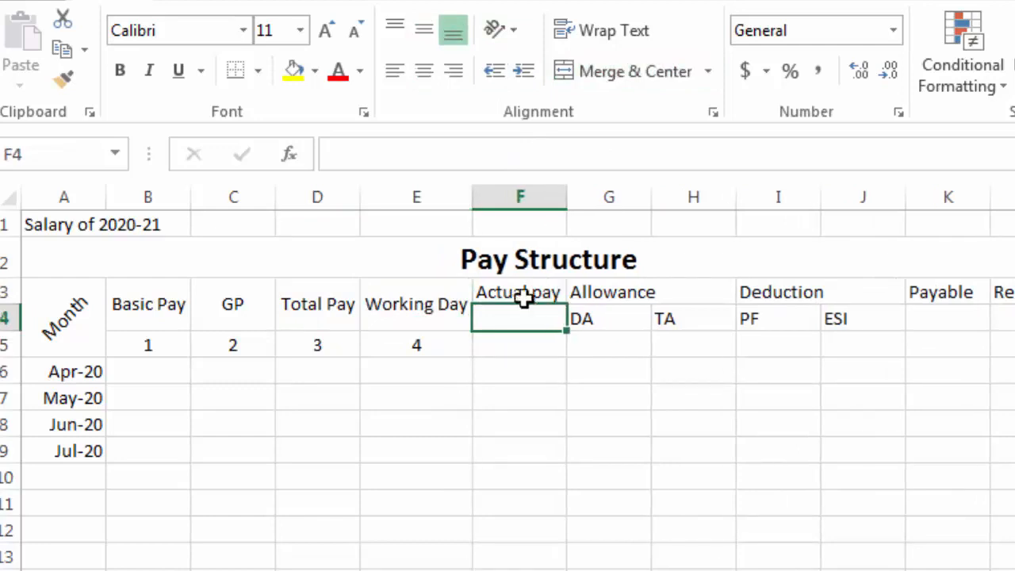
pyautogui.click(523, 297)
pyautogui.moveTo(523, 297); pyautogui.dragTo(526, 312)
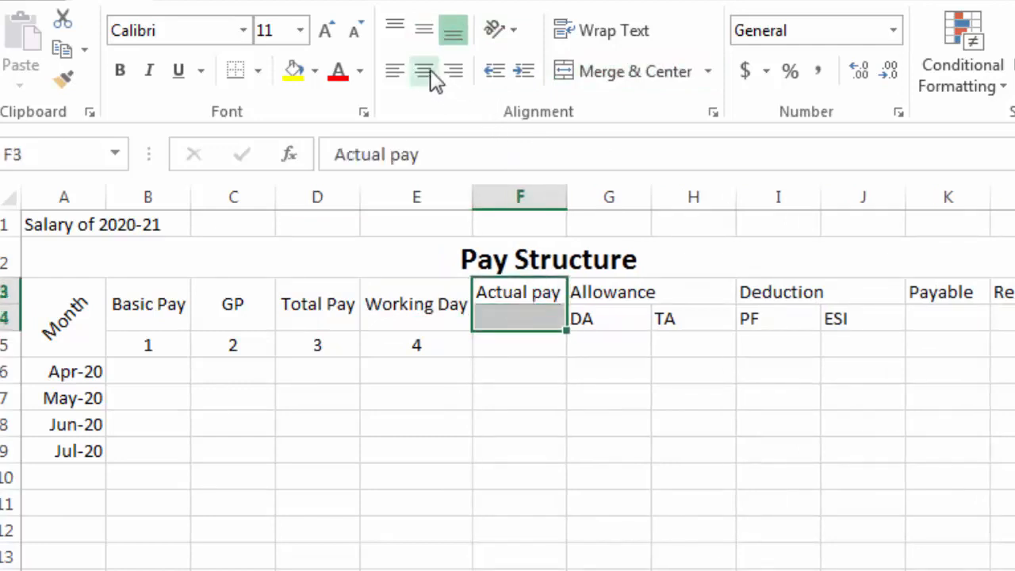
pyautogui.click(555, 71)
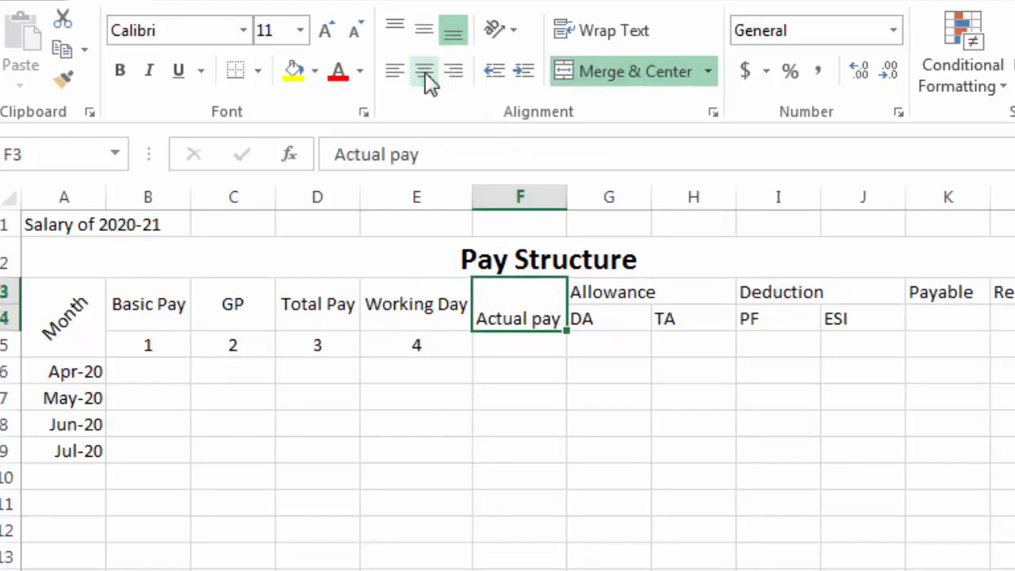
pyautogui.click(415, 34)
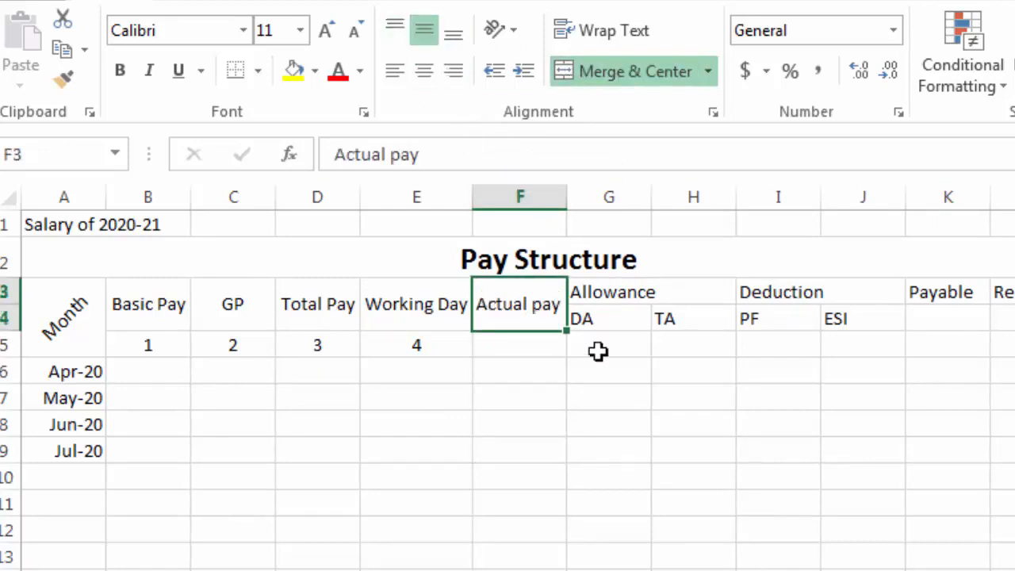
pyautogui.click(569, 396)
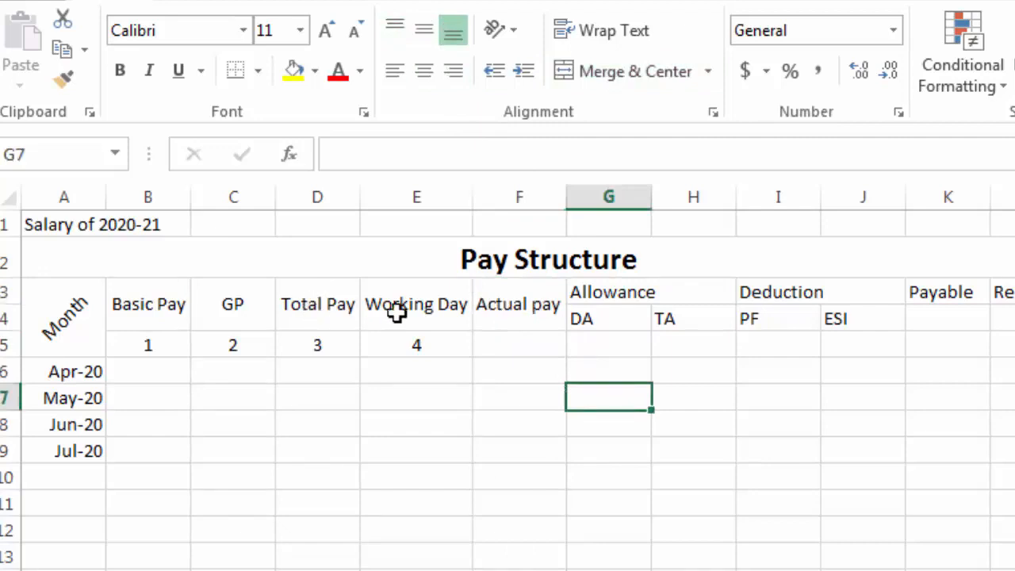
# - Angle the Total Pay, Working Day and Actual pay headers counterclockwise and increase the heights of rows 3 and 4 to fit them
pyautogui.click(324, 317)
pyautogui.moveTo(432, 331); pyautogui.dragTo(507, 328)
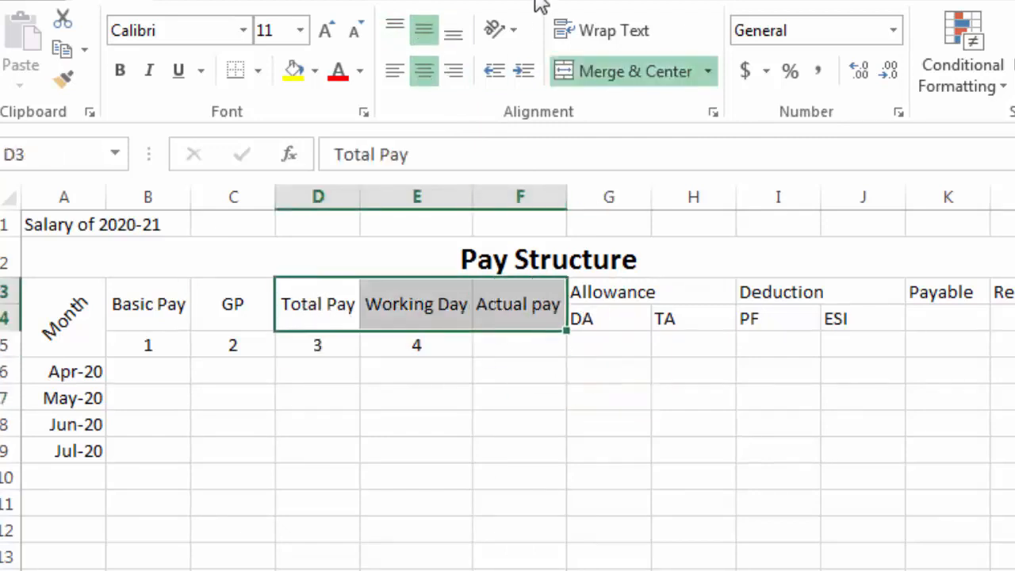
pyautogui.click(515, 32)
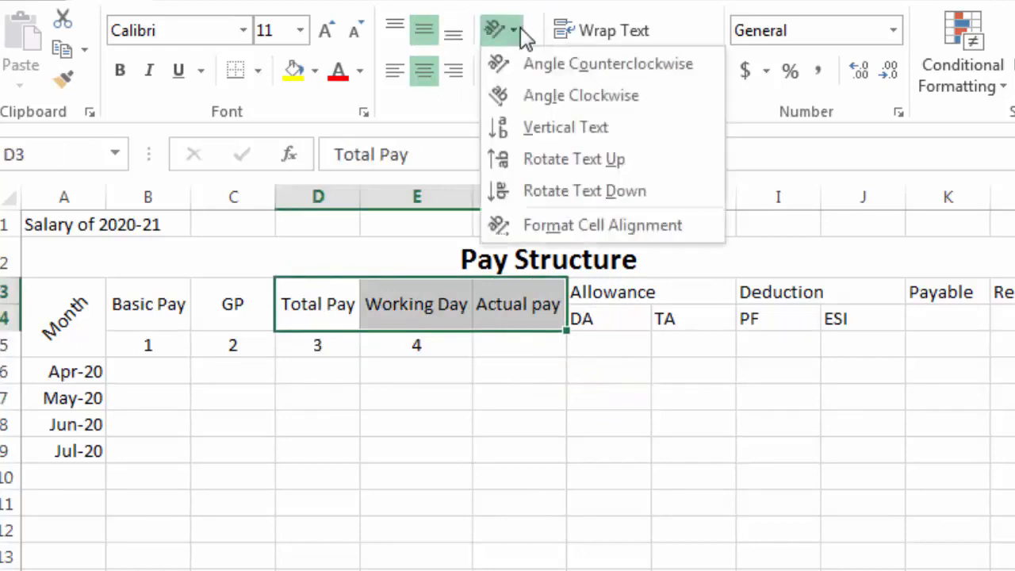
pyautogui.click(549, 66)
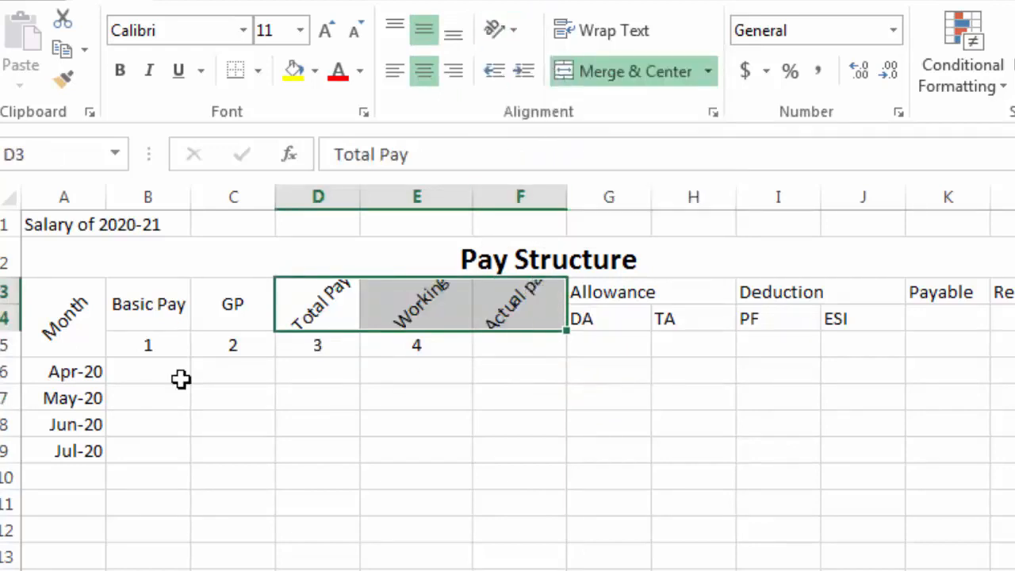
pyautogui.moveTo(9, 332)
pyautogui.mouseDown()
pyautogui.moveTo(9, 310)
pyautogui.moveTo(4, 336)
pyautogui.mouseUp()
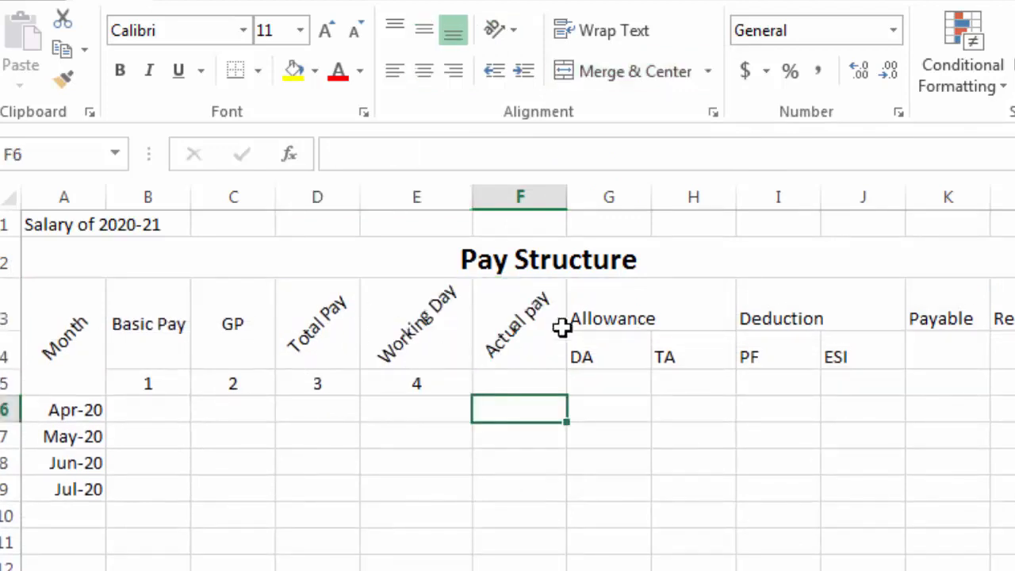
# - Examine how the Allowance header in row 3 sits above the DA and TA subheadings in row 4
pyautogui.click(625, 311)
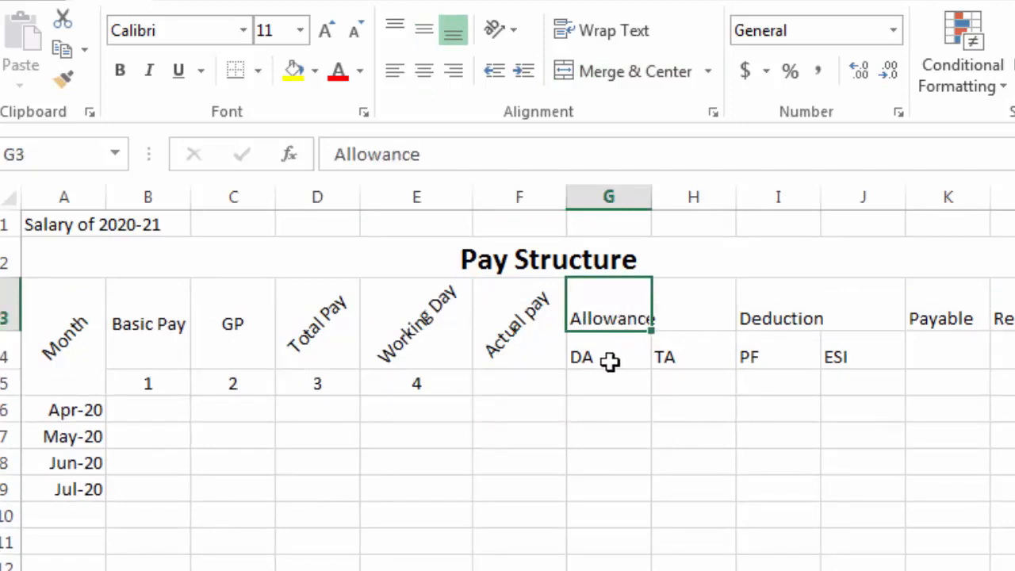
pyautogui.click(609, 361)
pyautogui.click(692, 354)
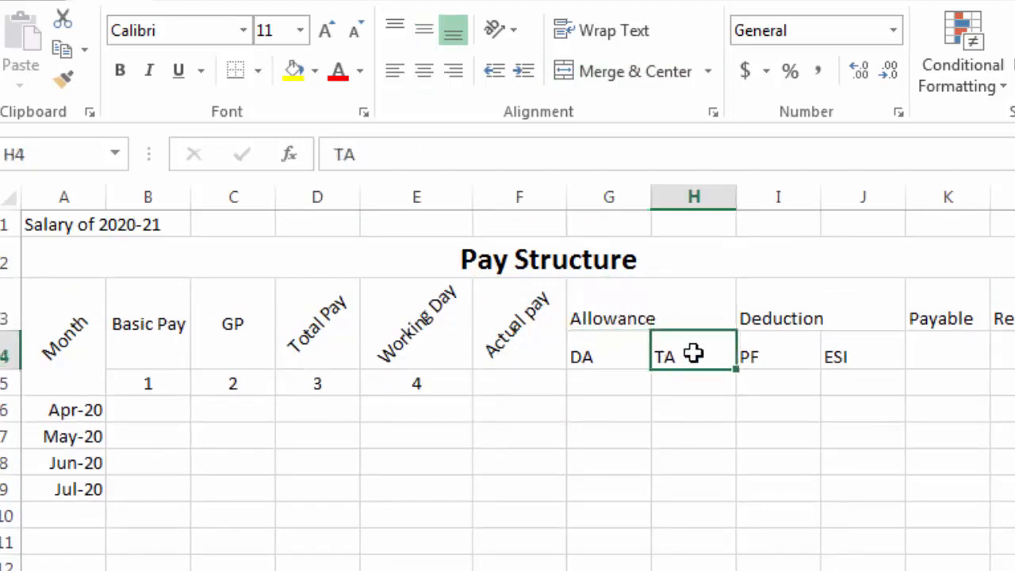
pyautogui.click(615, 349)
pyautogui.click(634, 317)
pyautogui.click(639, 314)
pyautogui.click(684, 315)
pyautogui.click(632, 315)
pyautogui.click(673, 315)
pyautogui.click(627, 309)
pyautogui.doubleClick(627, 310)
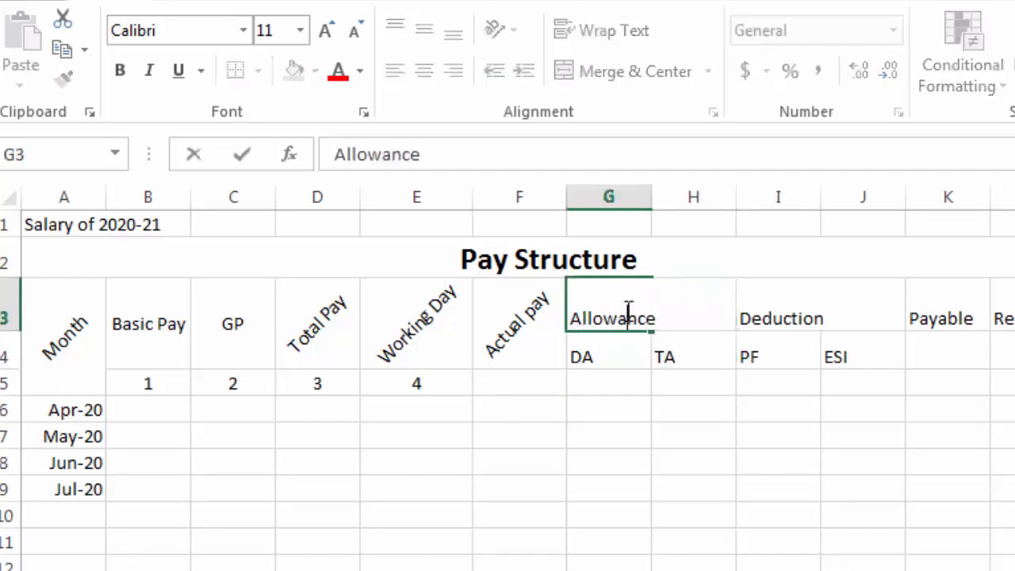
pyautogui.click(703, 346)
# - Merge and center the Allowance header across G3:H3 and middle-align it vertically
pyautogui.click(630, 309)
pyautogui.keyDown('shift'); pyautogui.click(693, 309); pyautogui.keyUp('shift')
pyautogui.click(596, 73)
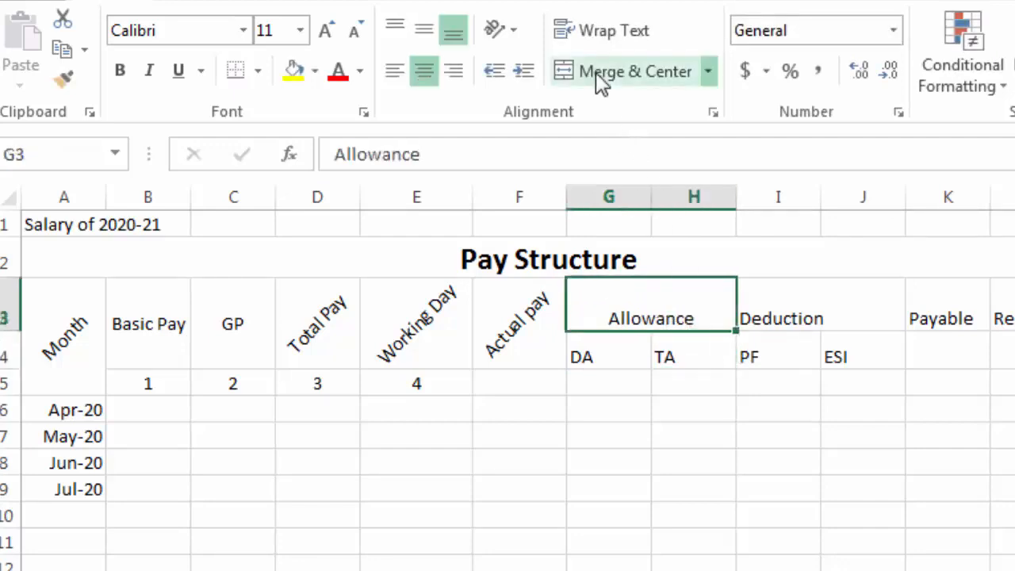
pyautogui.click(424, 32)
pyautogui.click(640, 482)
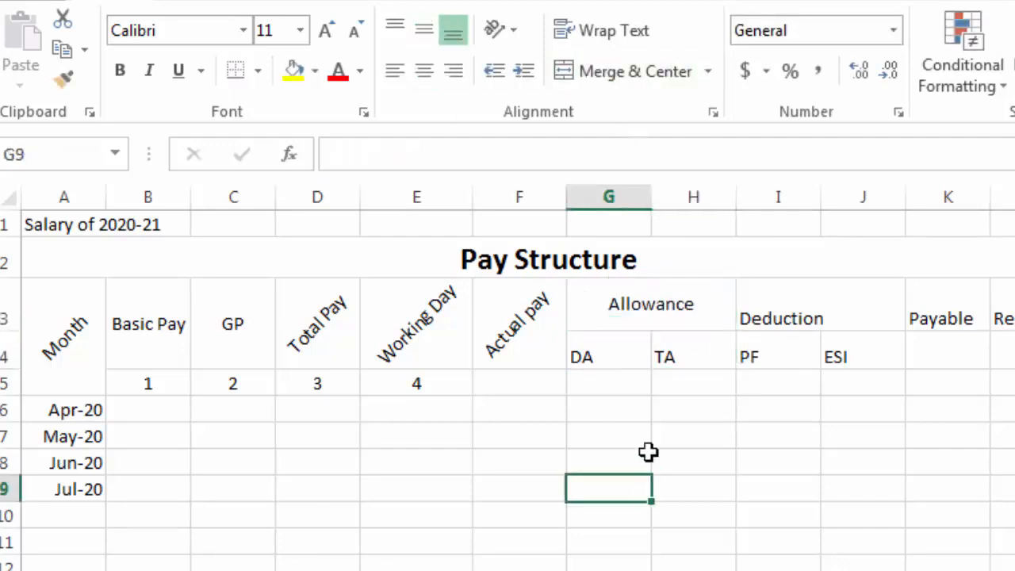
# - Center the DA and TA subheadings in G4:H4 horizontally
pyautogui.click(618, 351)
pyautogui.keyDown('shift'); pyautogui.click(671, 352); pyautogui.keyUp('shift')
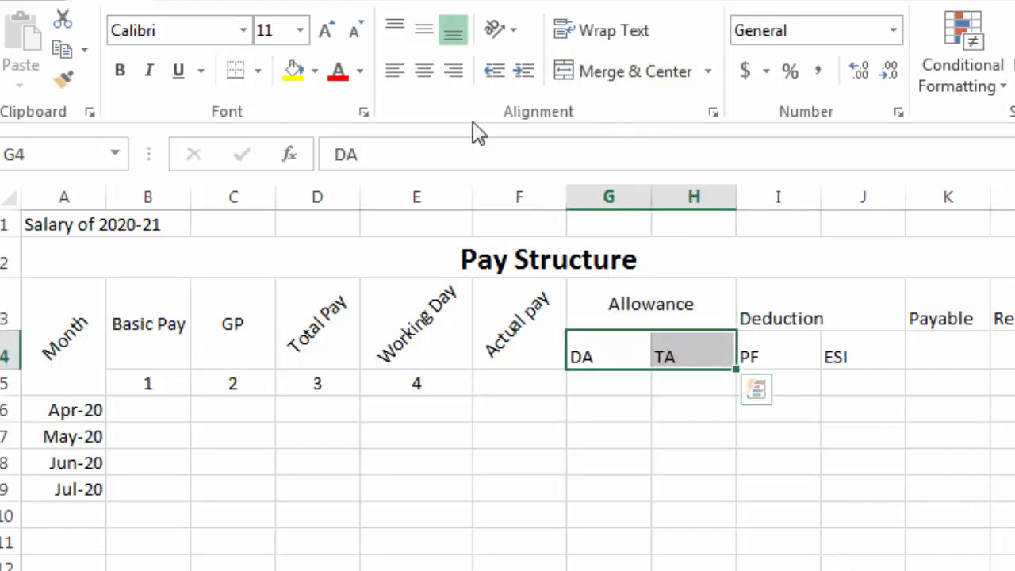
pyautogui.click(423, 70)
pyautogui.click(688, 383)
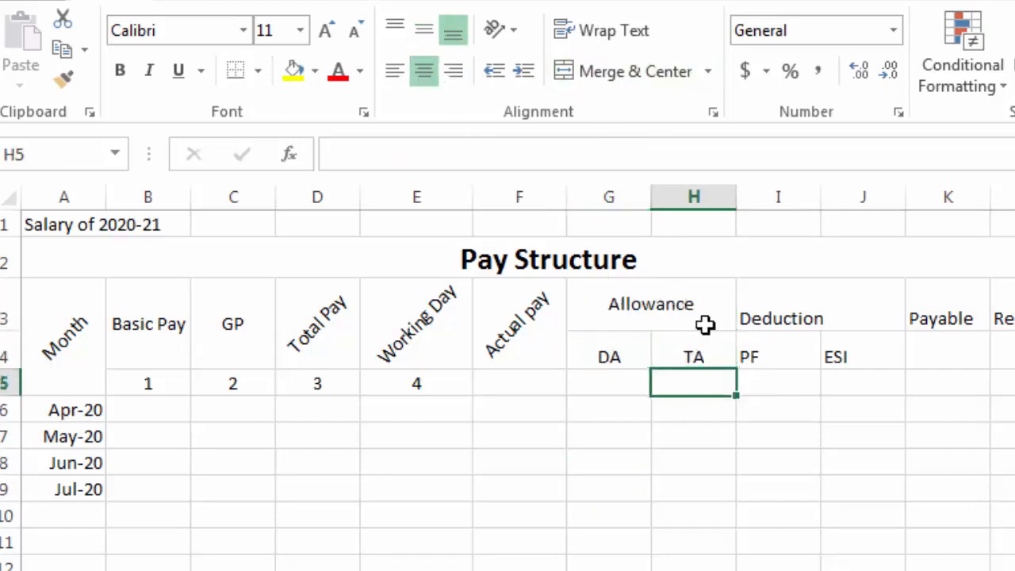
# - Merge, center and middle-align the Deduction header across I3:J3, and center the PF and ESI subheadings in I4:J4
pyautogui.moveTo(765, 305); pyautogui.dragTo(829, 305)
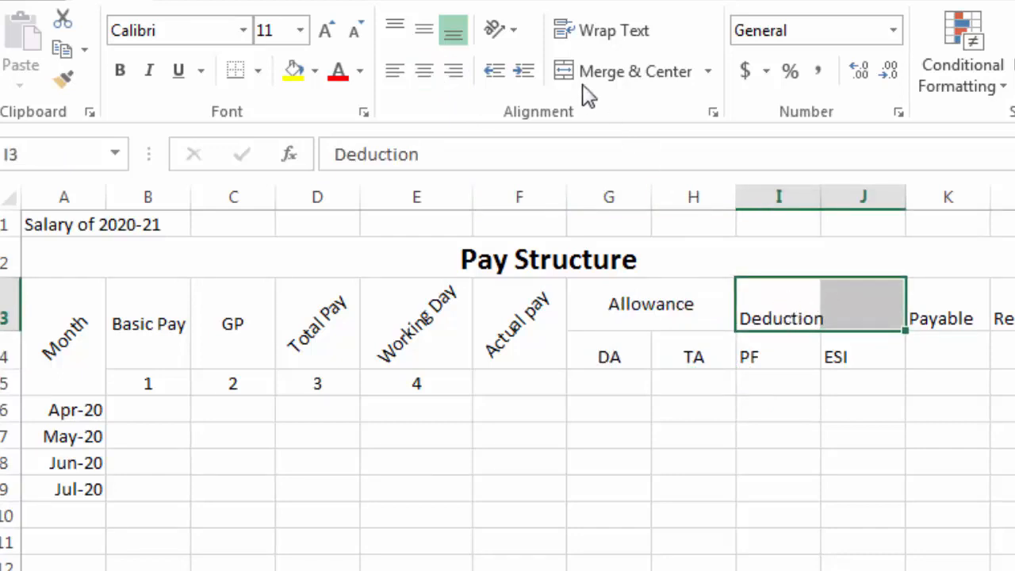
pyautogui.click(603, 72)
pyautogui.click(424, 30)
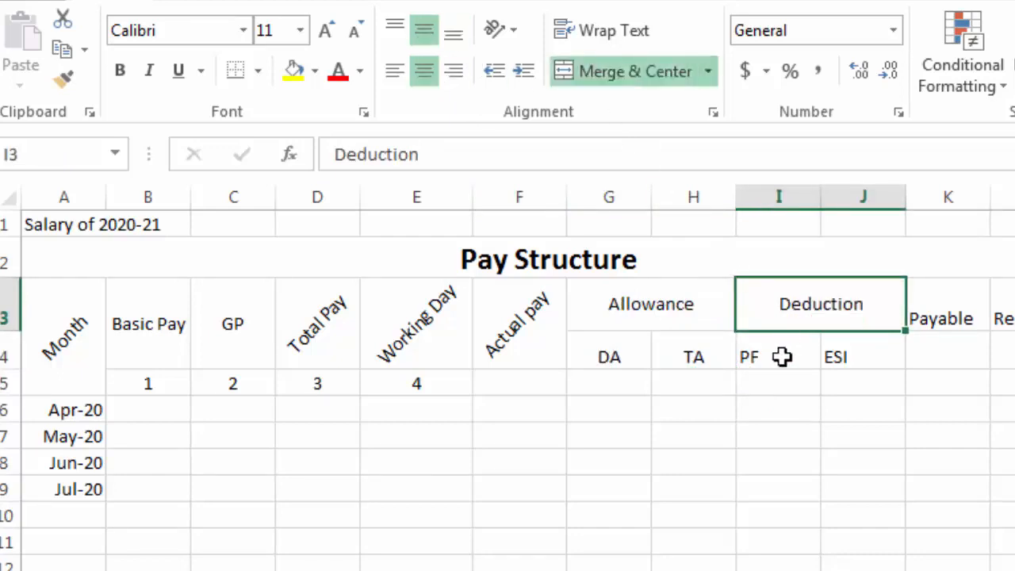
pyautogui.moveTo(782, 357); pyautogui.dragTo(833, 357)
pyautogui.click(424, 72)
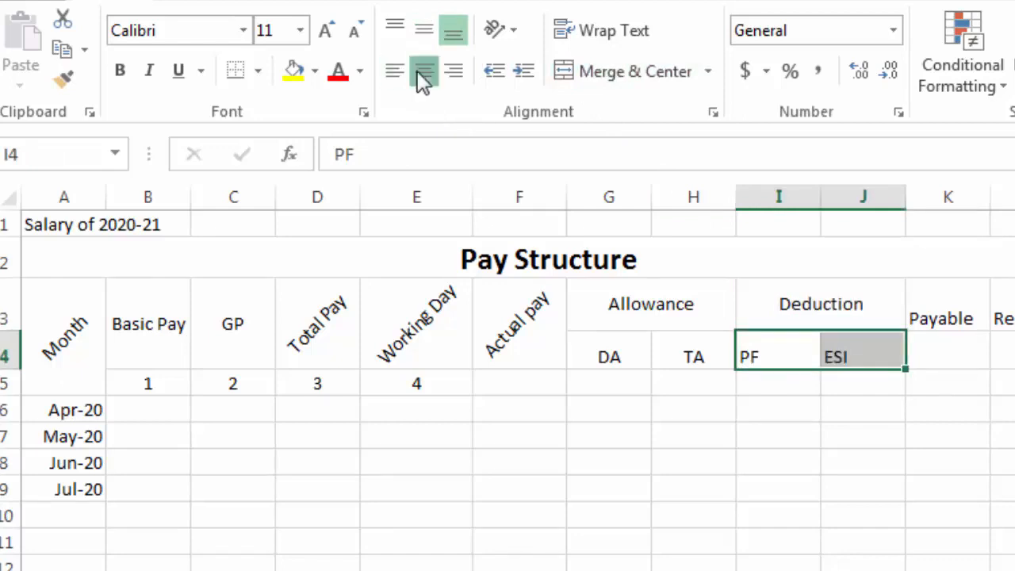
# - Merge and center the Payable header across K3:K4 and middle-align it vertically
pyautogui.click(943, 321)
pyautogui.moveTo(881, 307); pyautogui.dragTo(960, 334)
pyautogui.click(899, 334)
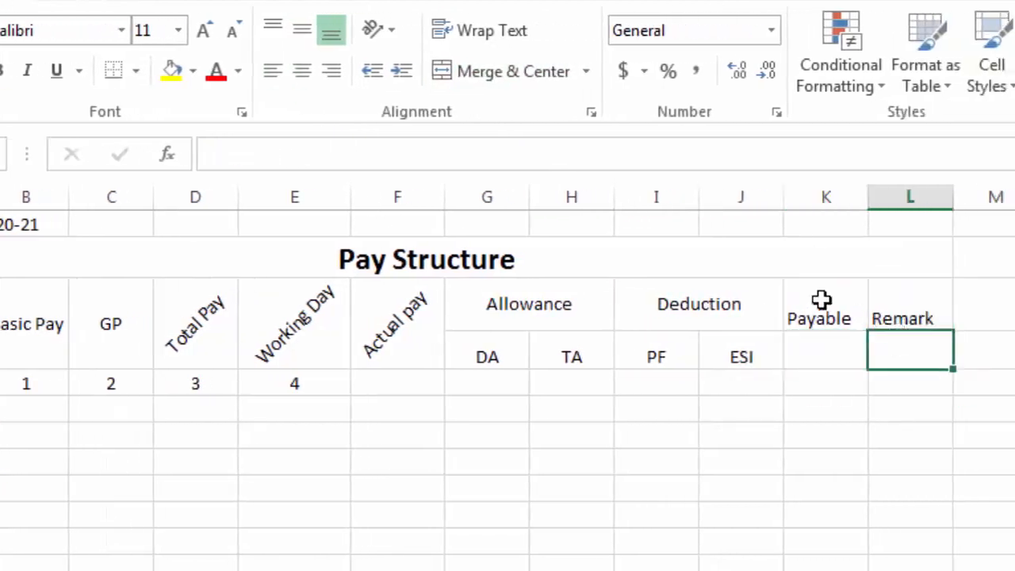
pyautogui.moveTo(822, 296); pyautogui.dragTo(824, 351)
pyautogui.click(514, 71)
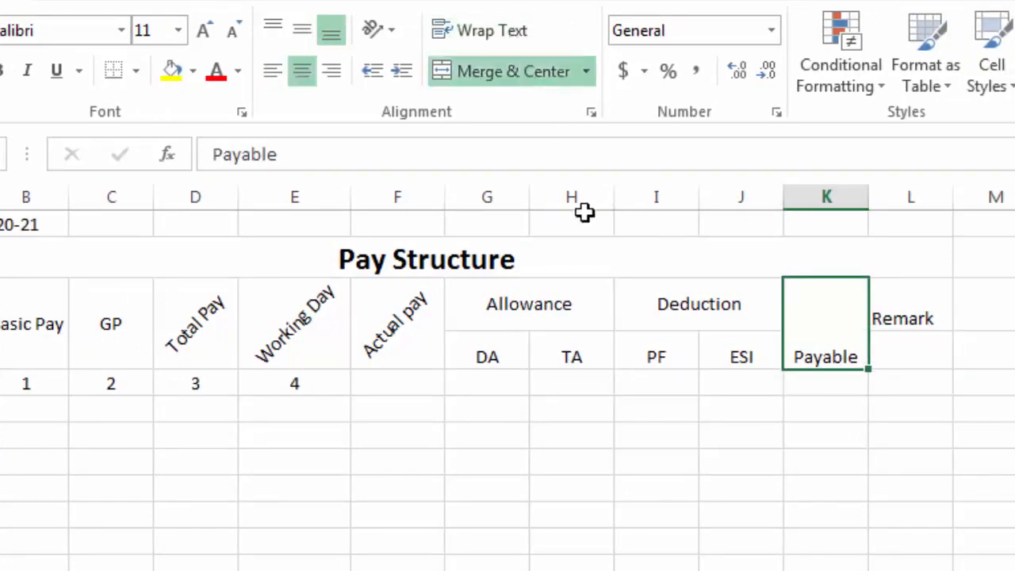
pyautogui.click(304, 40)
# - Merge and center the Remark header across L3:L4 and middle-align it vertically
pyautogui.moveTo(891, 317); pyautogui.dragTo(902, 349)
pyautogui.click(899, 312)
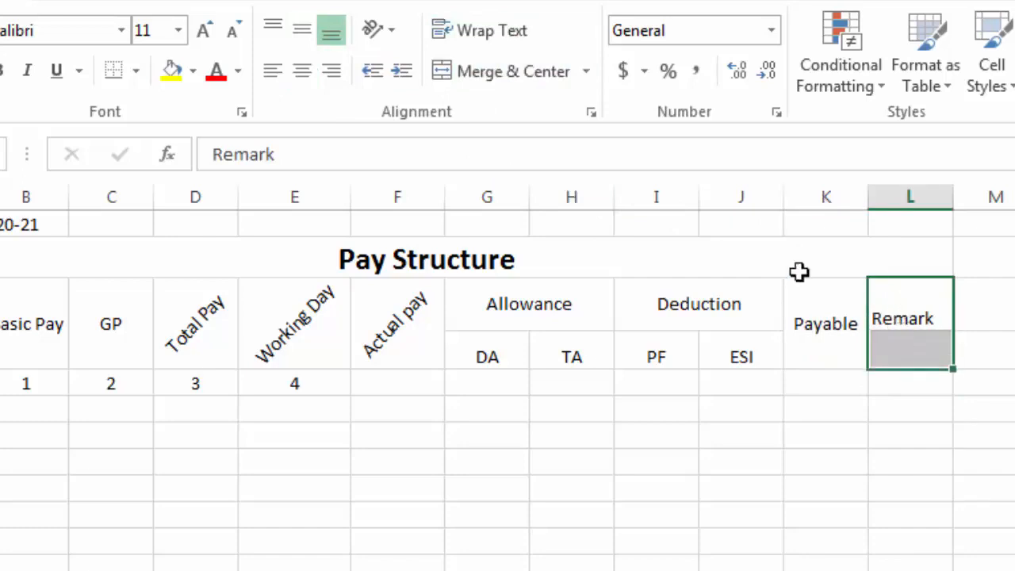
pyautogui.click(507, 71)
pyautogui.click(302, 29)
pyautogui.click(657, 438)
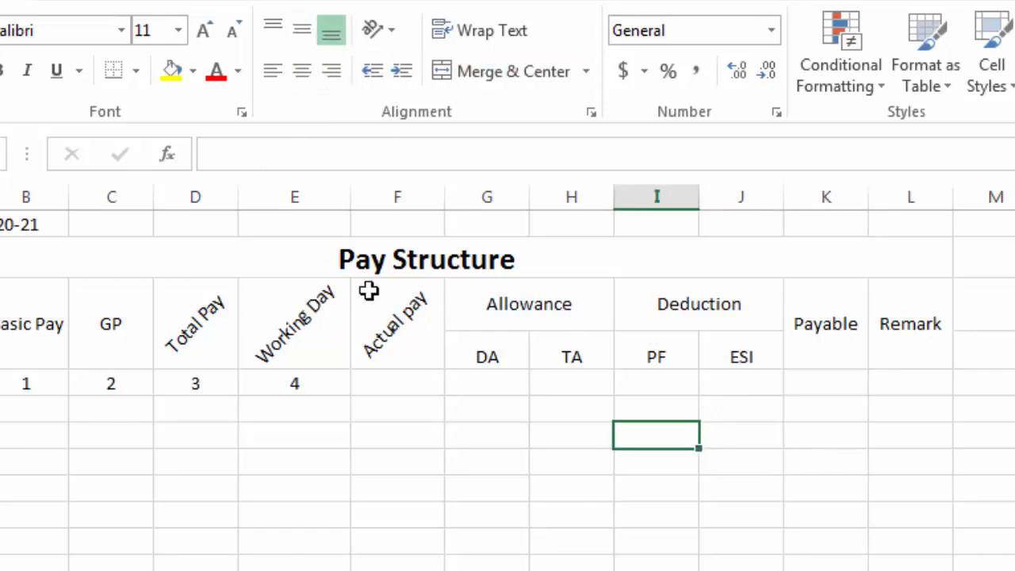
# - Reduce the heights of rows 3 and 4 and wrap the text of the angled Total Pay, Working Day and Actual pay headers
pyautogui.moveTo(19, 330)
pyautogui.mouseDown()
pyautogui.moveTo(20, 318)
pyautogui.moveTo(19, 341)
pyautogui.mouseUp()
pyautogui.click(431, 320)
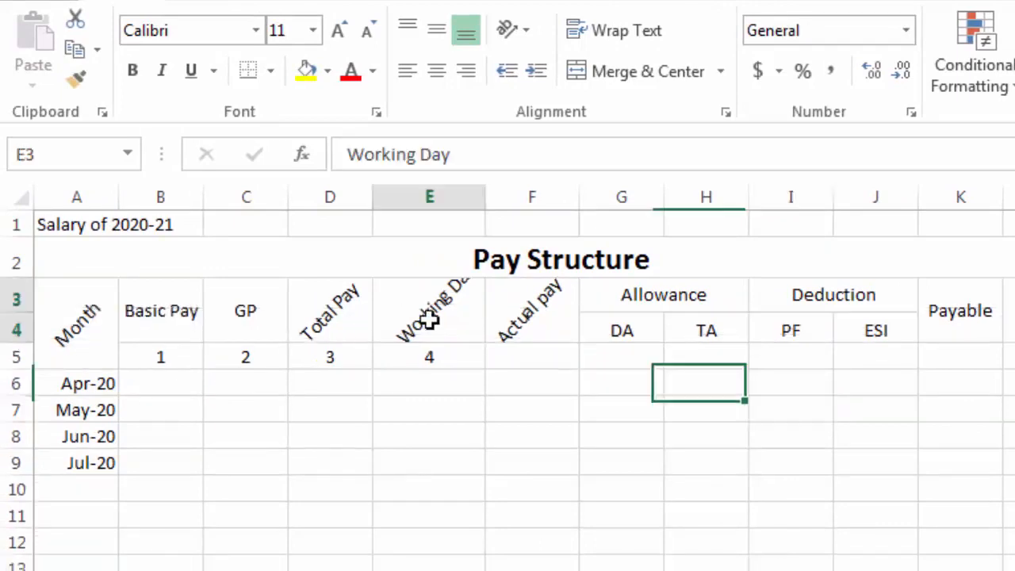
pyautogui.click(521, 318)
pyautogui.click(397, 322)
pyautogui.click(355, 325)
pyautogui.click(437, 320)
pyautogui.moveTo(341, 322); pyautogui.dragTo(509, 318)
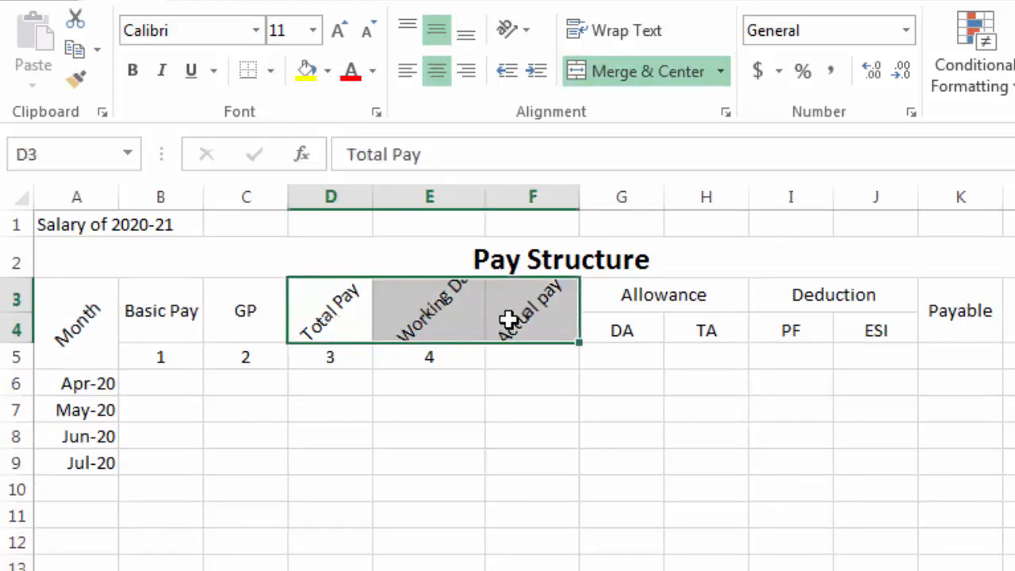
pyautogui.click(624, 35)
pyautogui.click(468, 378)
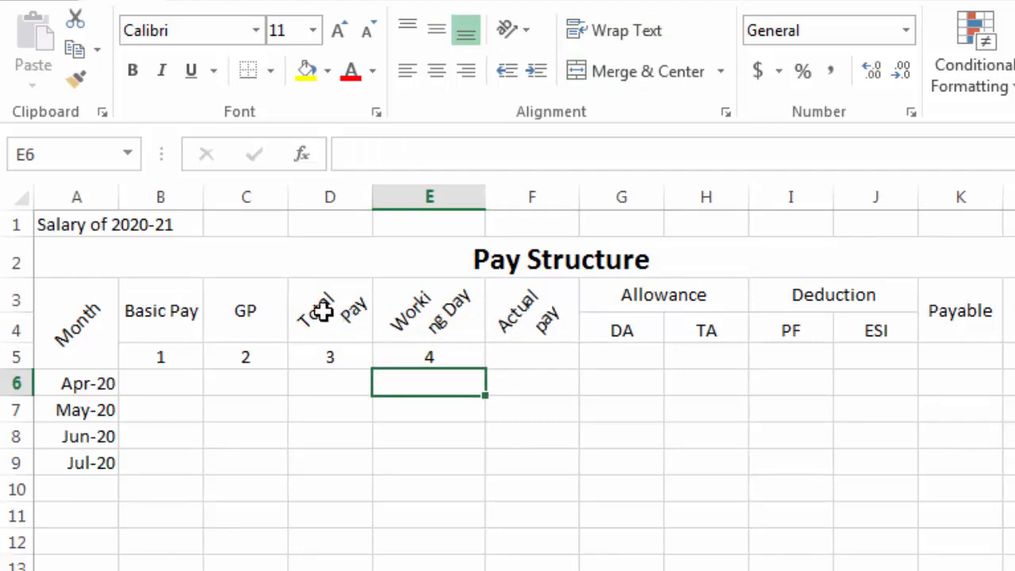
# - Continue the column numbering in row 5 by entering 5 through 11 in cells F5 to L5
pyautogui.click(489, 356)
pyautogui.write('5')
pyautogui.press('Tab')
pyautogui.write('6')
pyautogui.press('Tab')
pyautogui.write('7')
pyautogui.press('Tab')
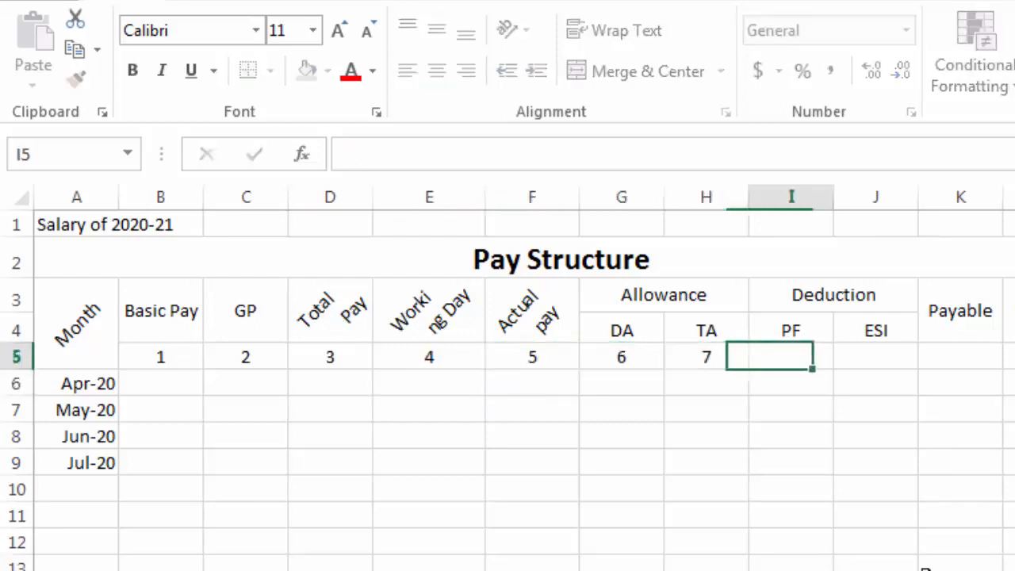
pyautogui.write('8')
pyautogui.press('Tab')
pyautogui.write('9')
pyautogui.press('Tab')
pyautogui.write('10')
pyautogui.press('Tab')
pyautogui.write('11')
pyautogui.press('Tab')
pyautogui.click(892, 504)
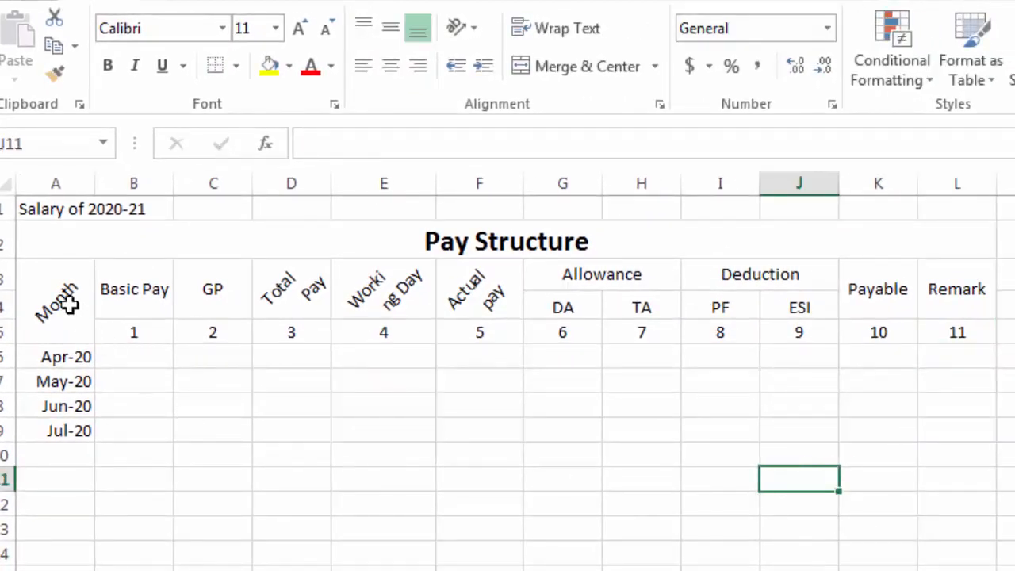
# - Apply all borders to the whole pay table in A2:L10
pyautogui.moveTo(57, 252)
pyautogui.mouseDown()
pyautogui.moveTo(695, 421)
pyautogui.moveTo(807, 430)
pyautogui.moveTo(893, 423)
pyautogui.moveTo(936, 436)
pyautogui.moveTo(939, 451)
pyautogui.mouseUp()
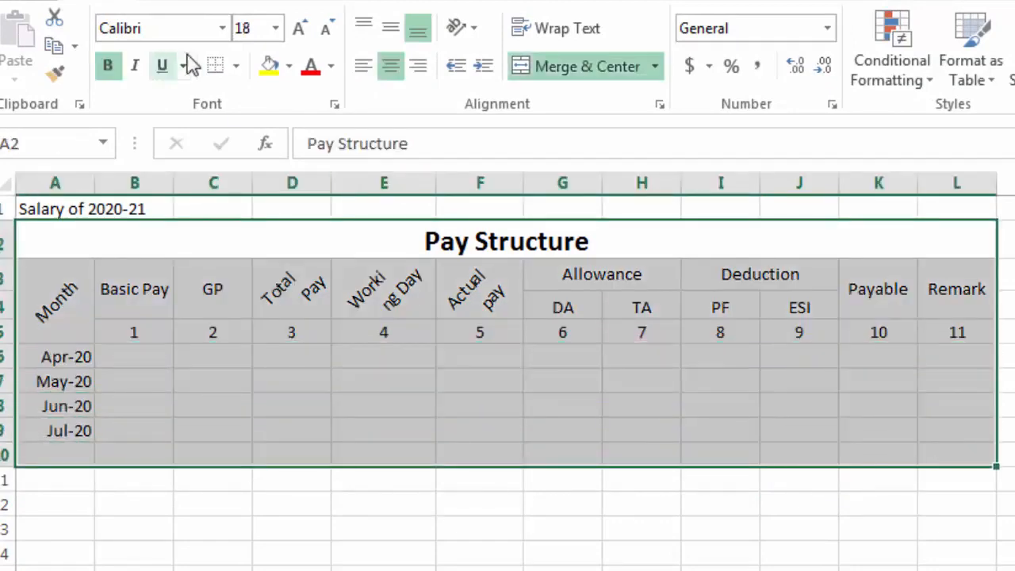
pyautogui.click(235, 69)
pyautogui.click(230, 278)
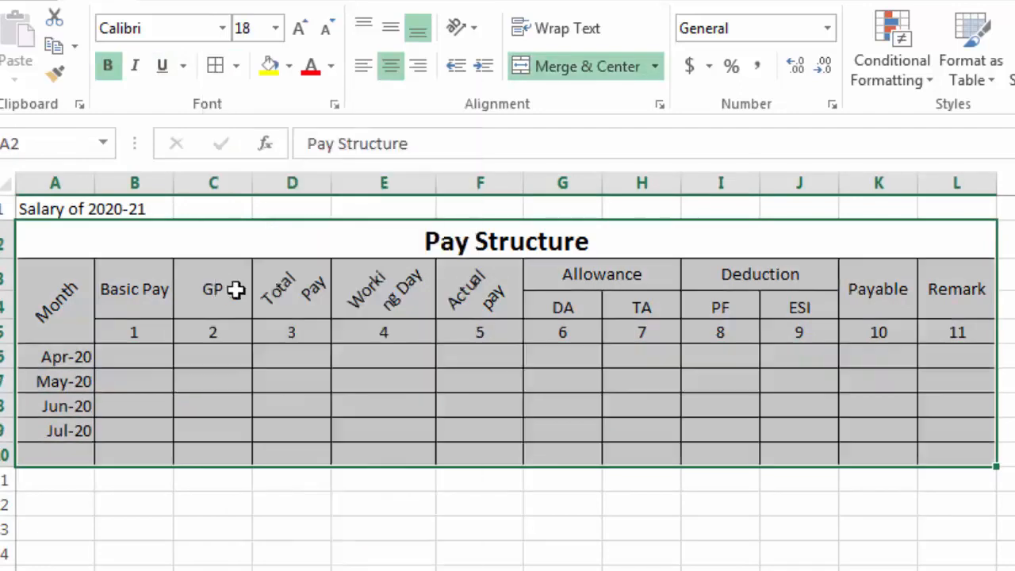
pyautogui.click(369, 504)
pyautogui.click(528, 530)
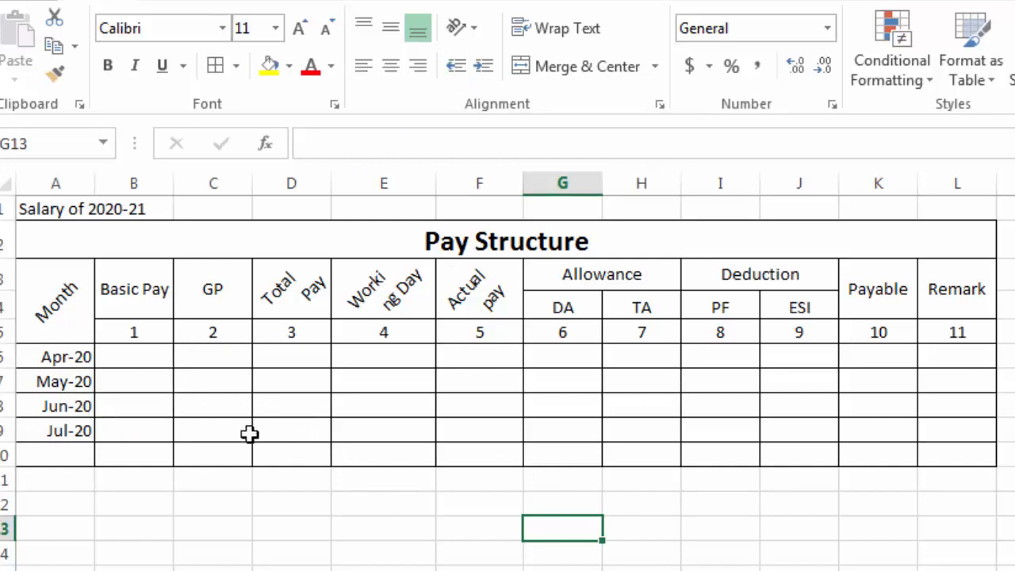
# - Center the month entries Apr-20 to Jul-20 in A6:A9 horizontally
pyautogui.moveTo(72, 357); pyautogui.dragTo(72, 429)
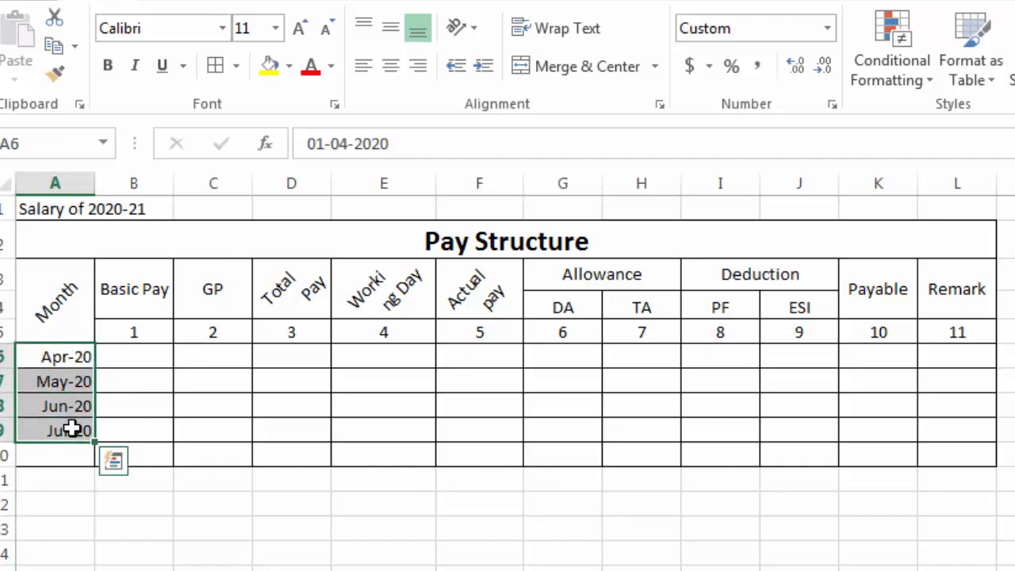
pyautogui.click(390, 68)
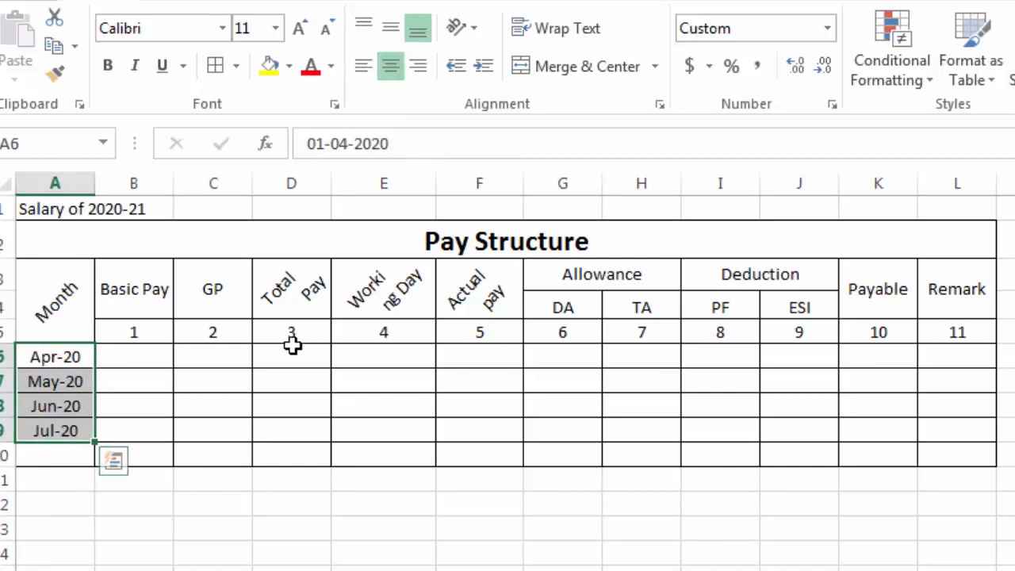
pyautogui.click(61, 296)
pyautogui.click(166, 289)
pyautogui.click(213, 289)
pyautogui.click(297, 299)
pyautogui.moveTo(59, 295); pyautogui.dragTo(647, 297)
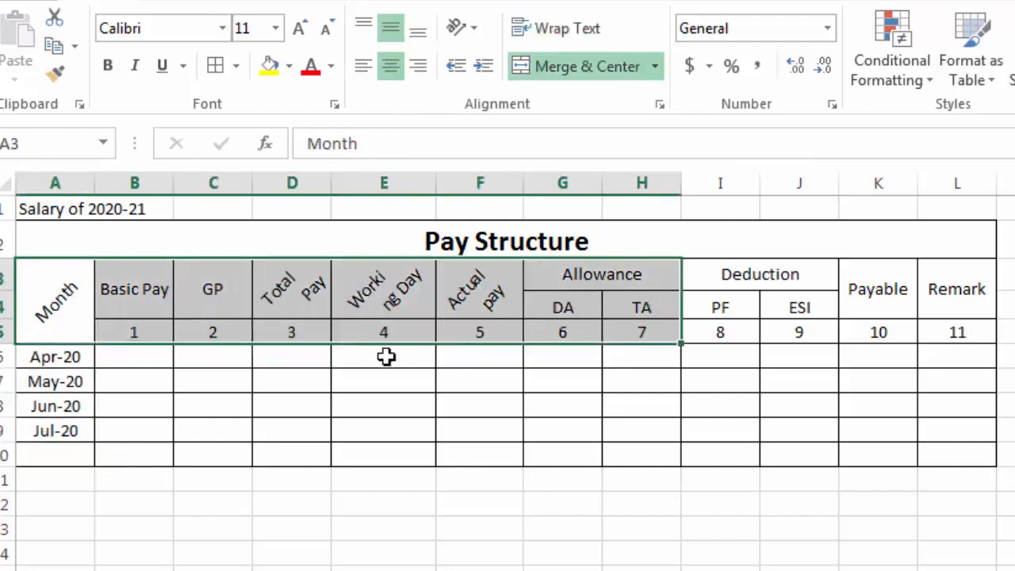
# - Enter the sample text "nkjjk" in B6 to check the default alignment of text
pyautogui.click(131, 358)
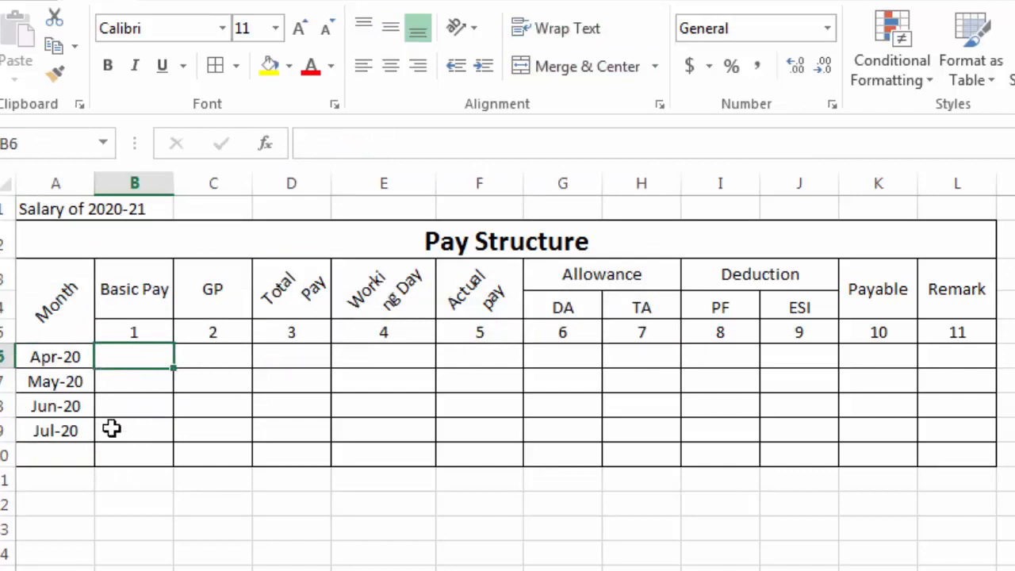
pyautogui.write('nkjjk')
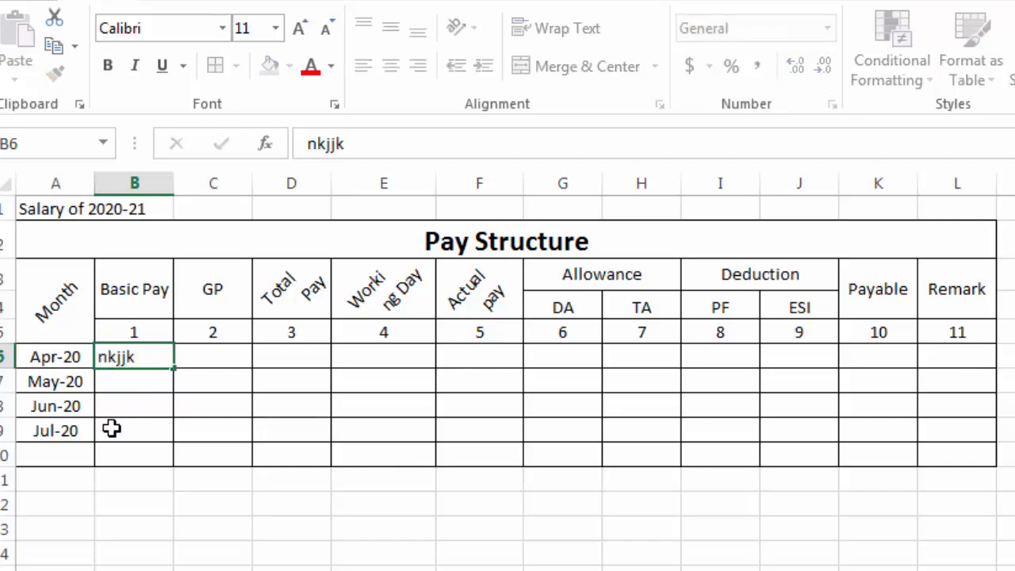
pyautogui.press('Return')
pyautogui.click(139, 358)
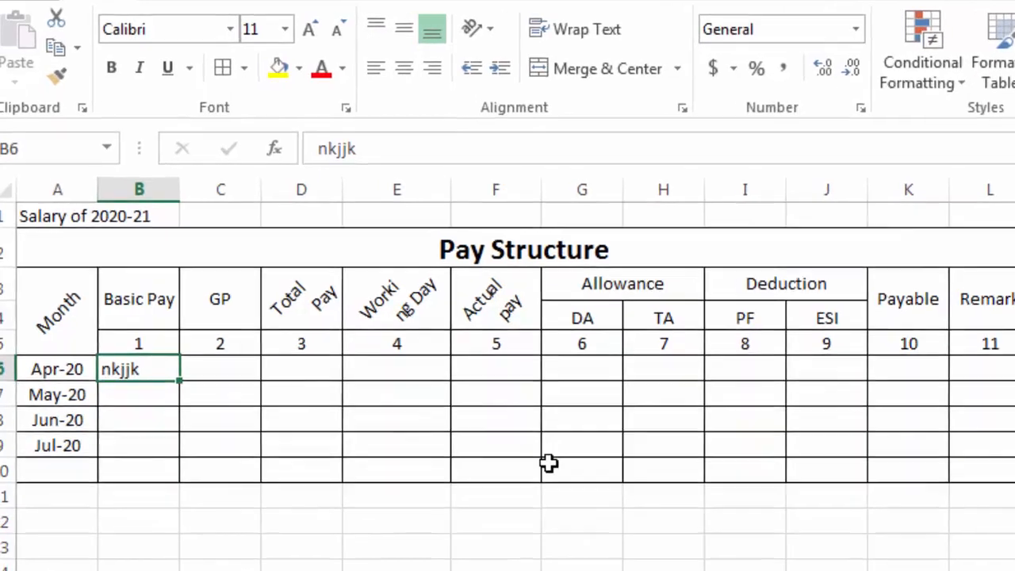
# - Enter 50000 as the Apr-20 Basic Pay in B6 to check the default alignment of numbers
pyautogui.write('5')
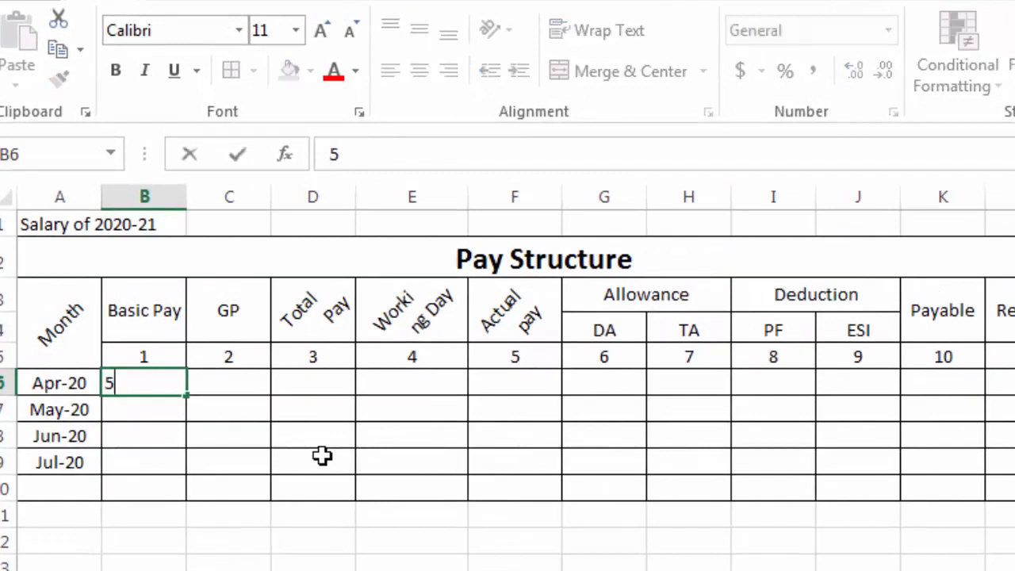
pyautogui.write('0000')
pyautogui.press('Return')
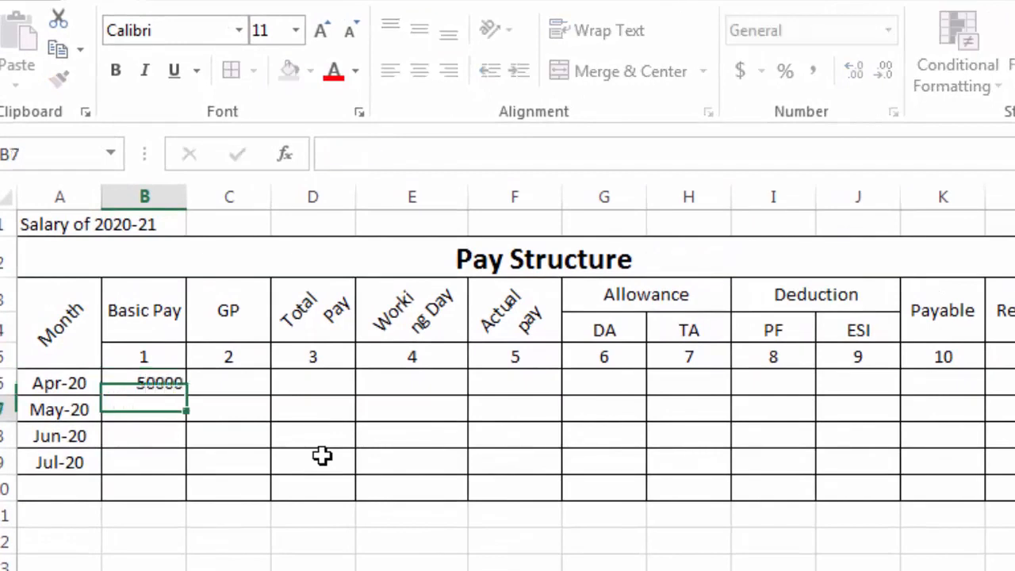
pyautogui.click(145, 384)
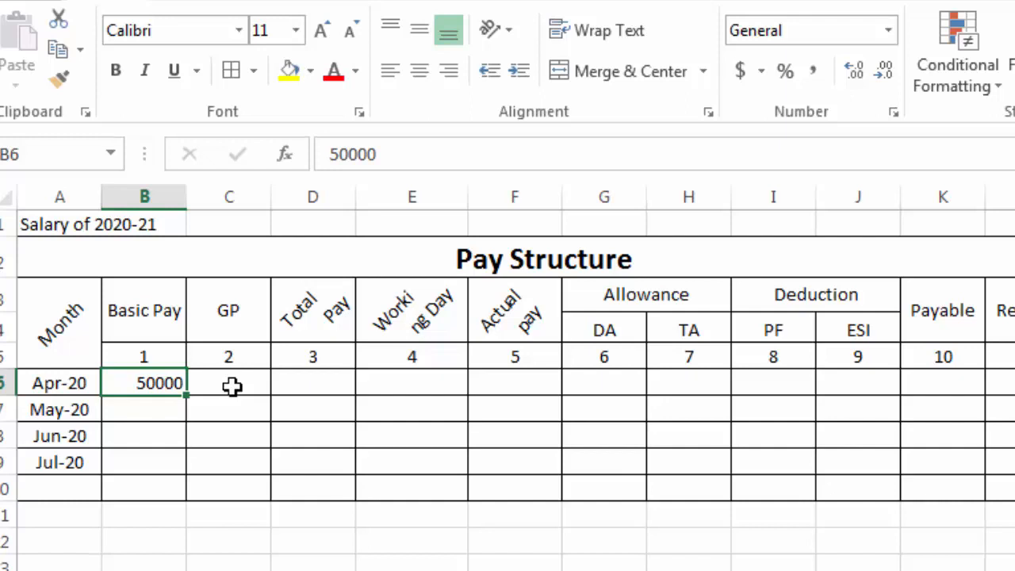
# - Make the table headers and column numbers in A3:L5 bold and fill the Pay Structure title with yellow
pyautogui.moveTo(50, 328); pyautogui.dragTo(1002, 310)
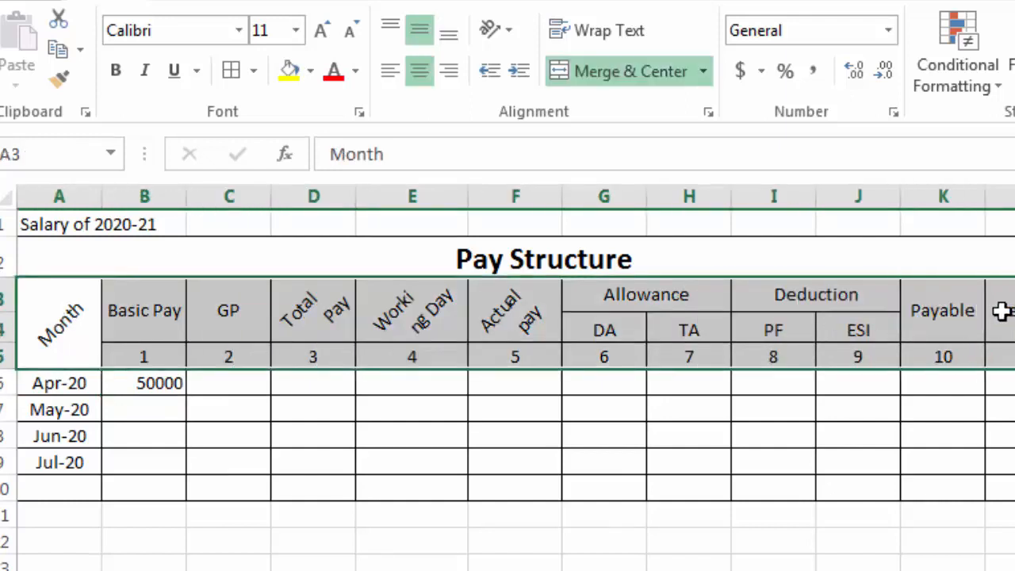
pyautogui.hotkey('ctrl', 'b')
pyautogui.click(317, 268)
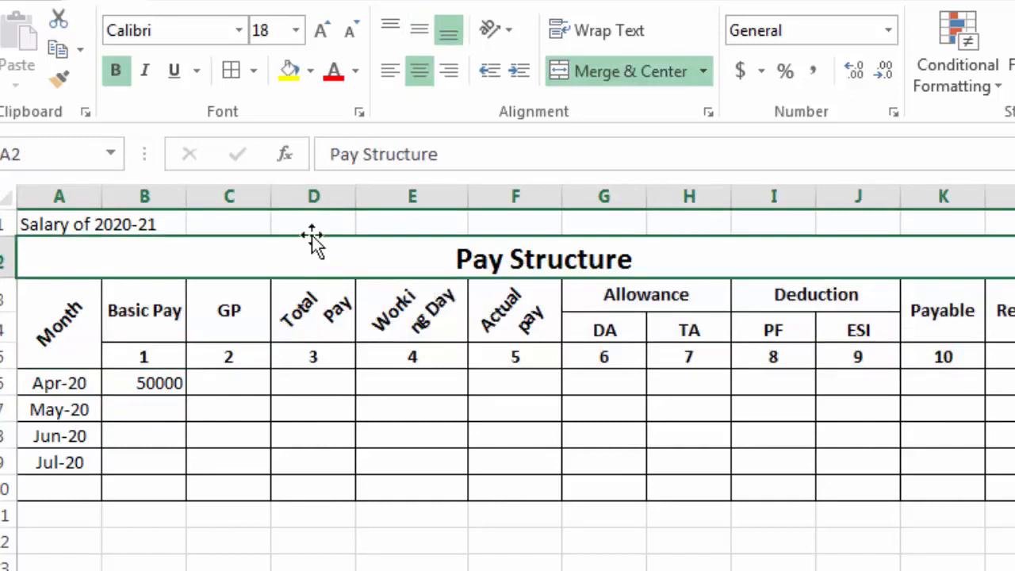
pyautogui.click(290, 73)
# - Fill the headers from Basic Pay to Actual pay, plus Allowance and Deduction, with the standard light blue
pyautogui.moveTo(115, 325); pyautogui.dragTo(524, 317)
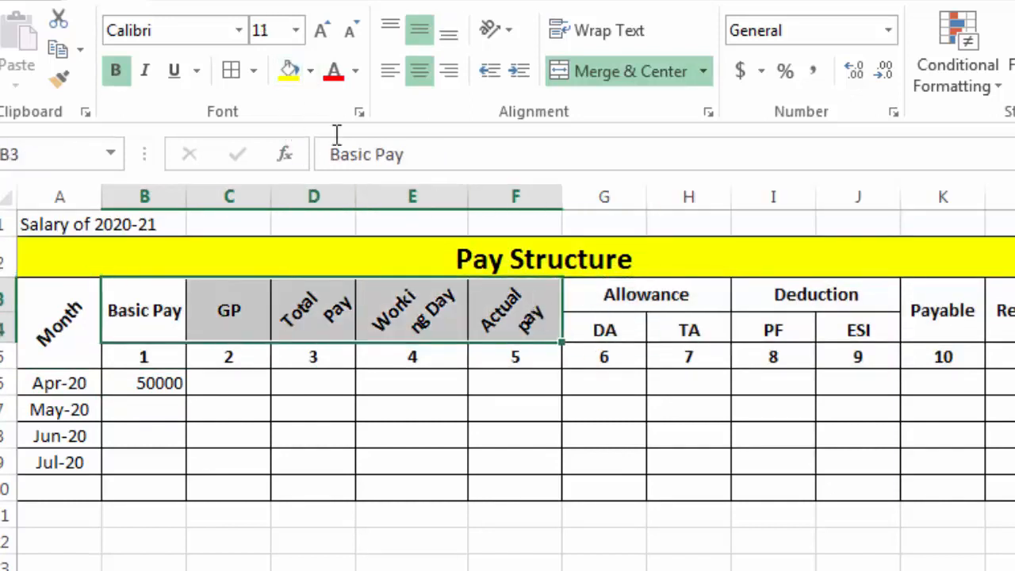
pyautogui.click(312, 83)
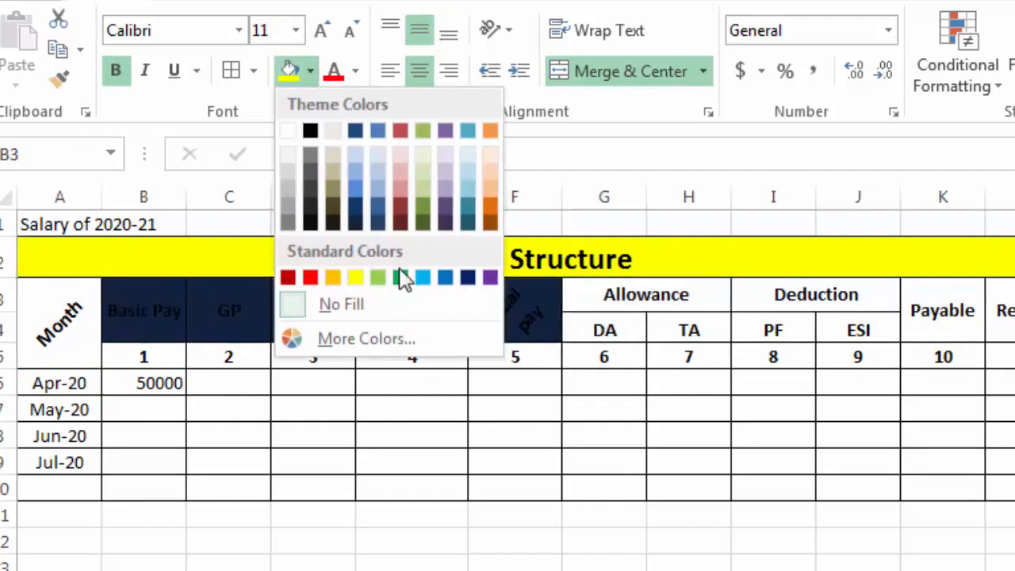
pyautogui.click(425, 279)
pyautogui.moveTo(574, 293); pyautogui.dragTo(841, 277)
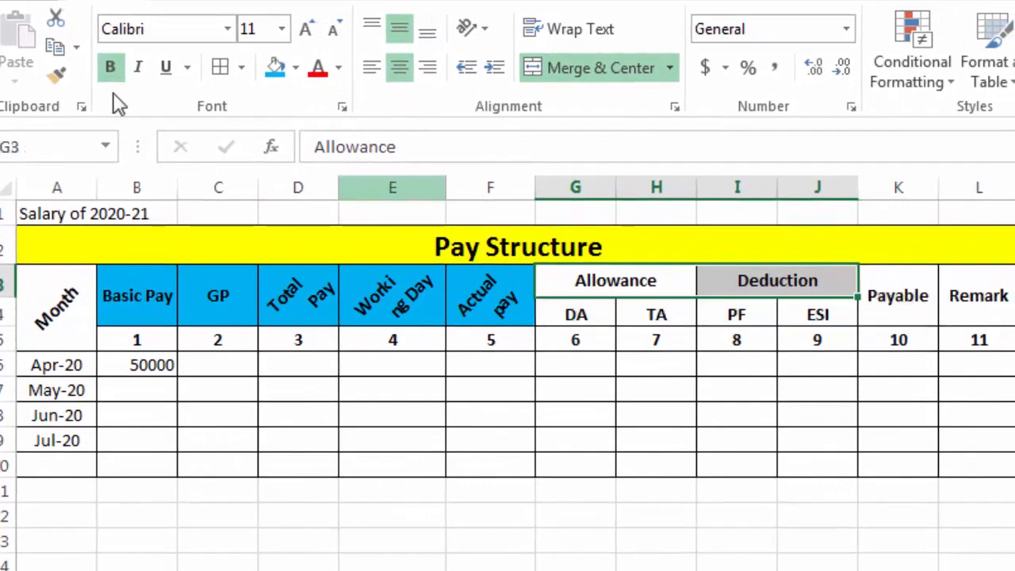
pyautogui.click(285, 68)
# - Fill the DA, TA, PF and ESI subheadings in G4:J4 with a pale blue theme color
pyautogui.moveTo(575, 312); pyautogui.dragTo(793, 310)
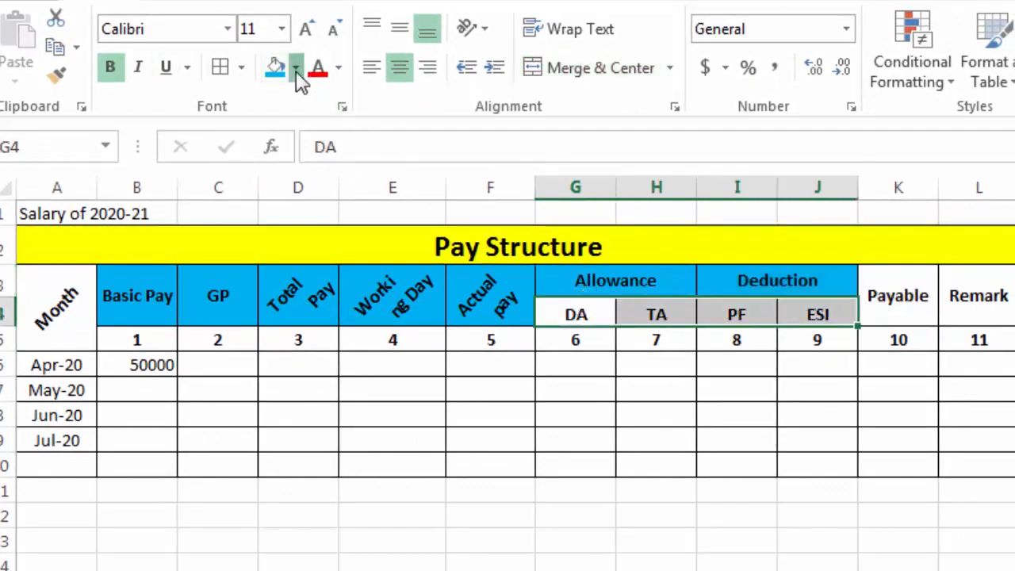
pyautogui.click(294, 68)
pyautogui.click(337, 151)
pyautogui.click(722, 369)
# - Fill the Payable and Remark headers with the standard light blue
pyautogui.moveTo(896, 292); pyautogui.dragTo(944, 291)
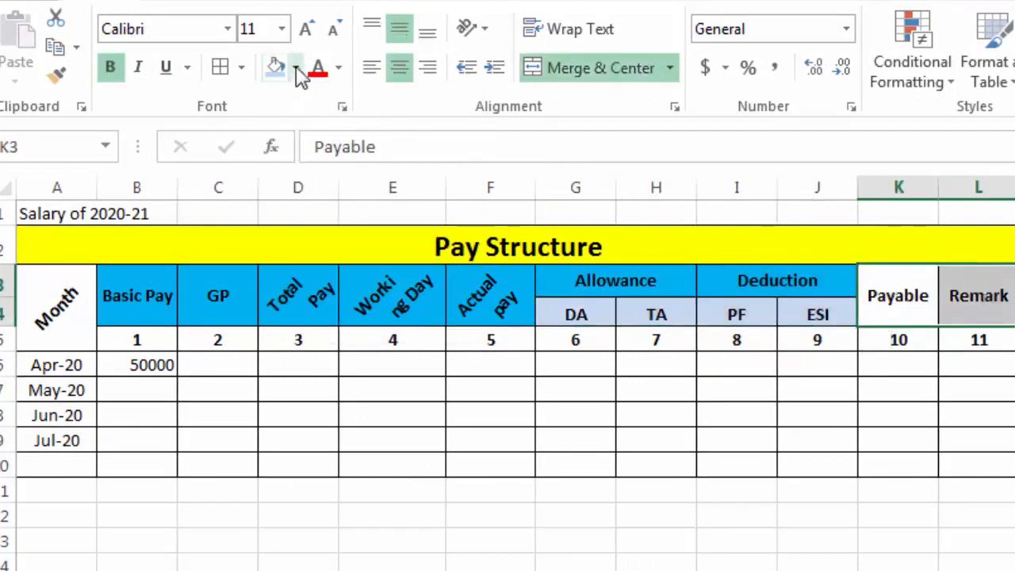
pyautogui.click(295, 68)
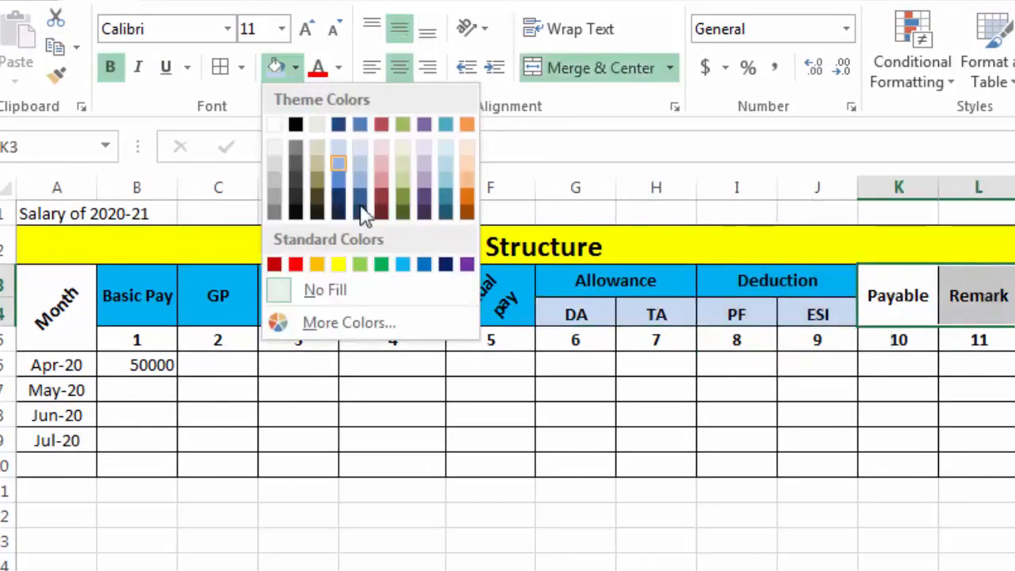
pyautogui.click(402, 265)
# - Fill the Month header with a muted blue theme color
pyautogui.click(57, 305)
pyautogui.click(298, 70)
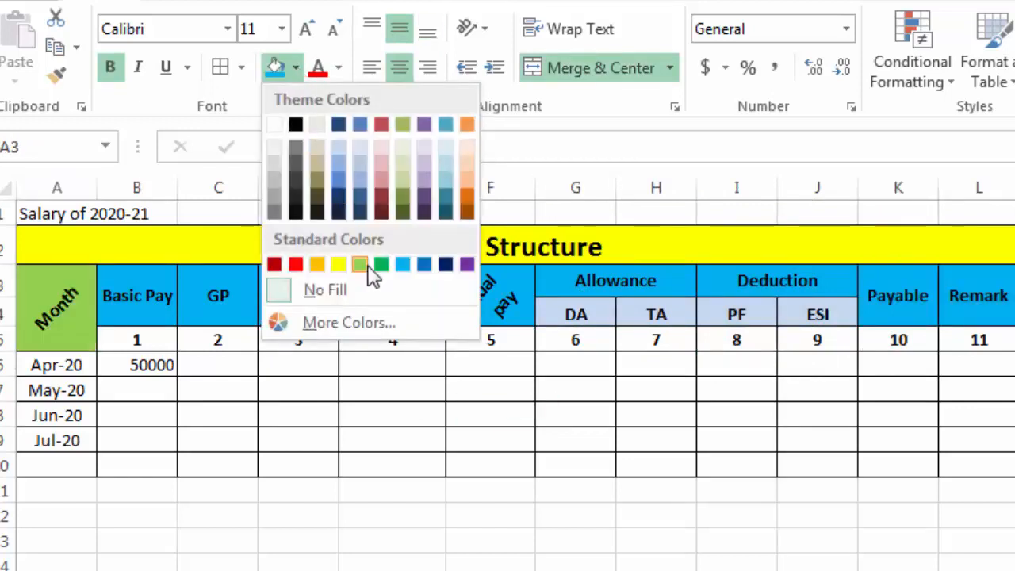
pyautogui.click(359, 182)
pyautogui.click(416, 471)
pyautogui.click(658, 507)
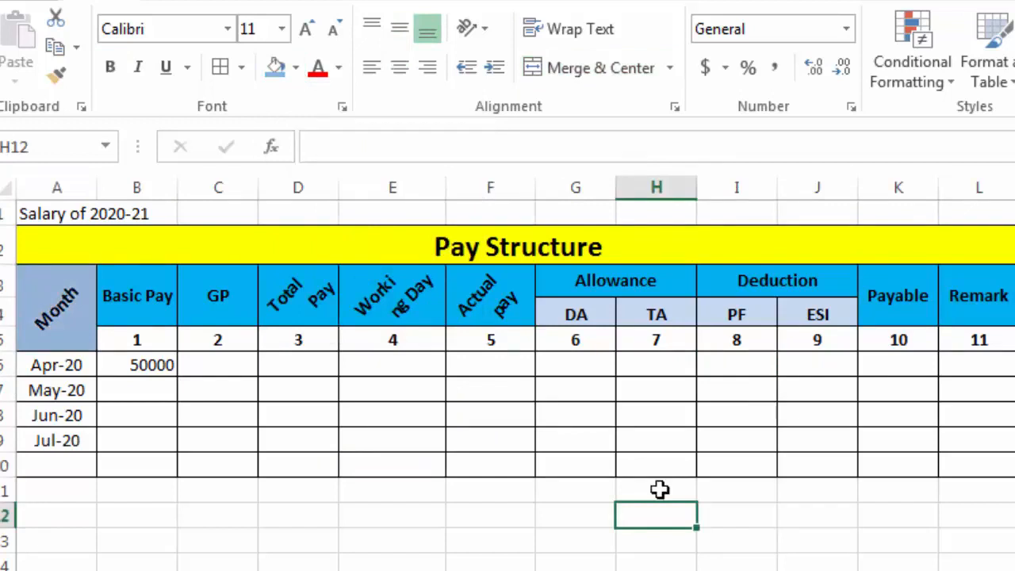